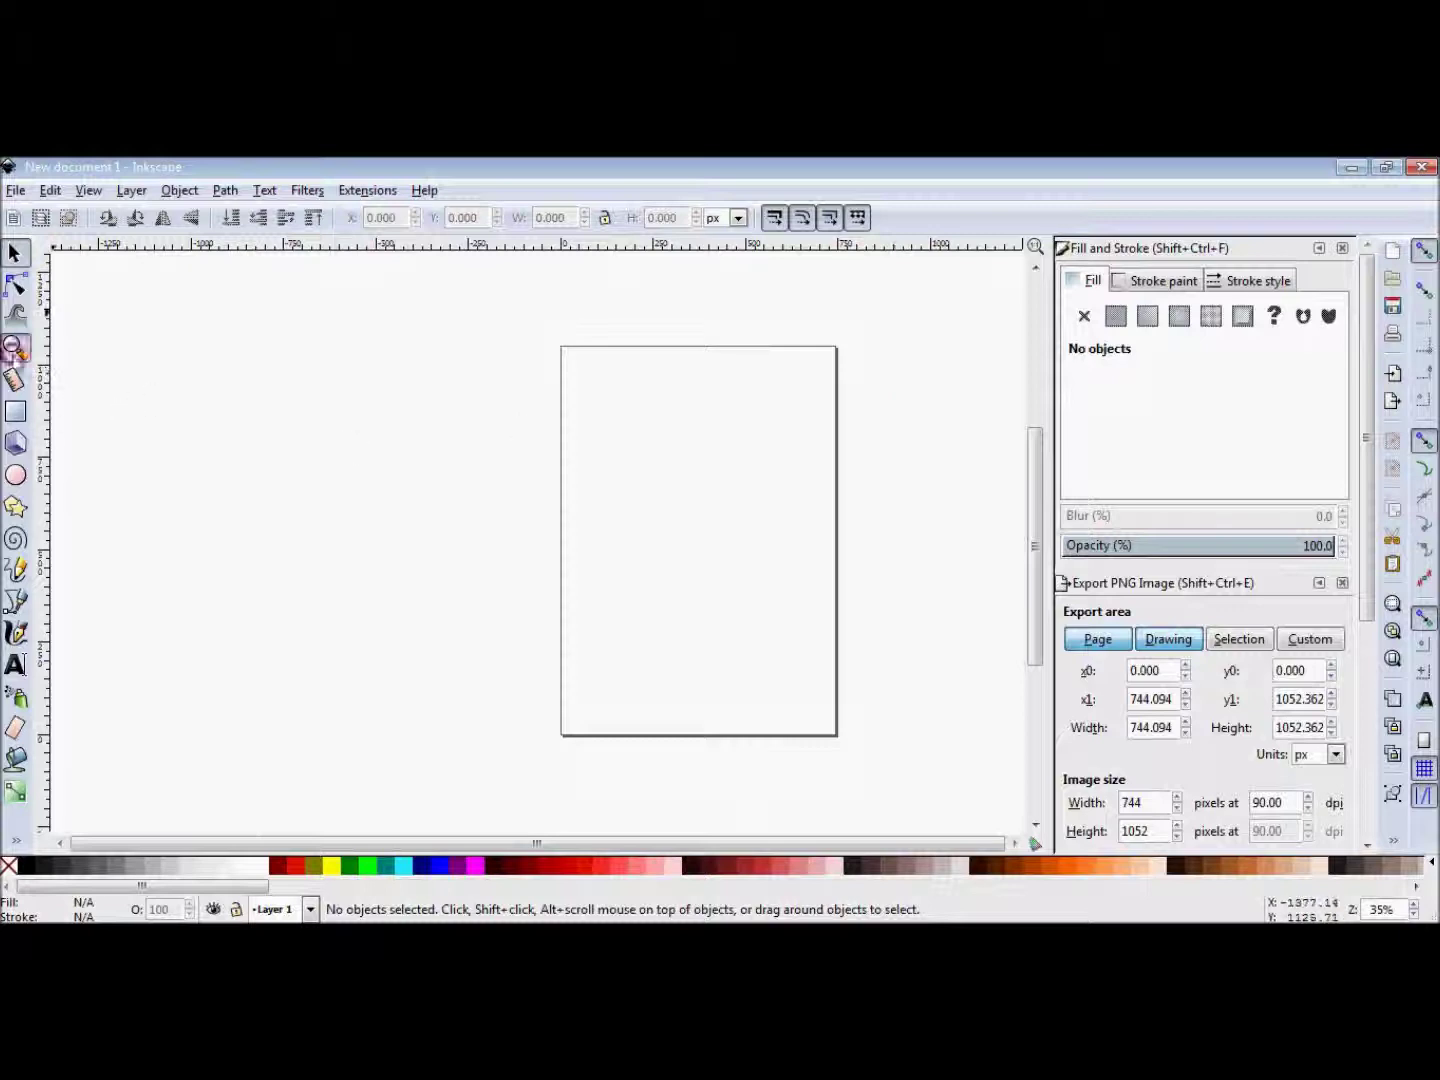
Draw a trial freehand head outline with the Pencil, then delete it.
{"action": "scroll", "coordinate": [519, 841], "scroll_direction": "right", "scroll_amount": 5}
{"action": "key", "text": "p"}
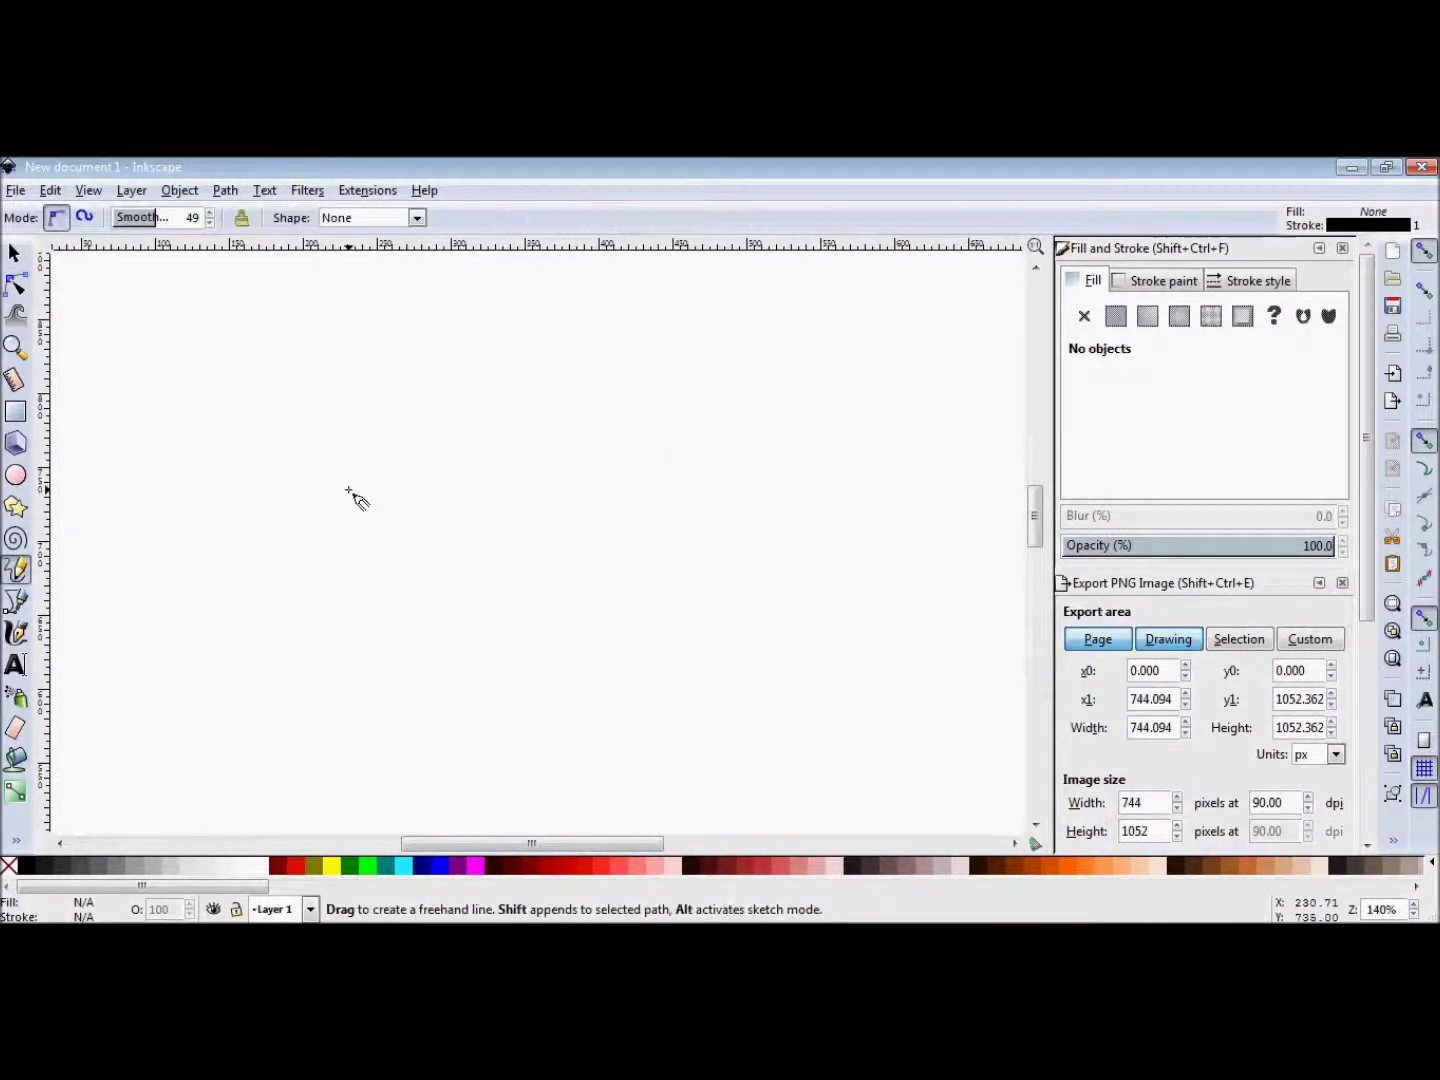
{"action": "left_click_drag", "start_coordinate": [578, 682], "coordinate": [318, 633]}
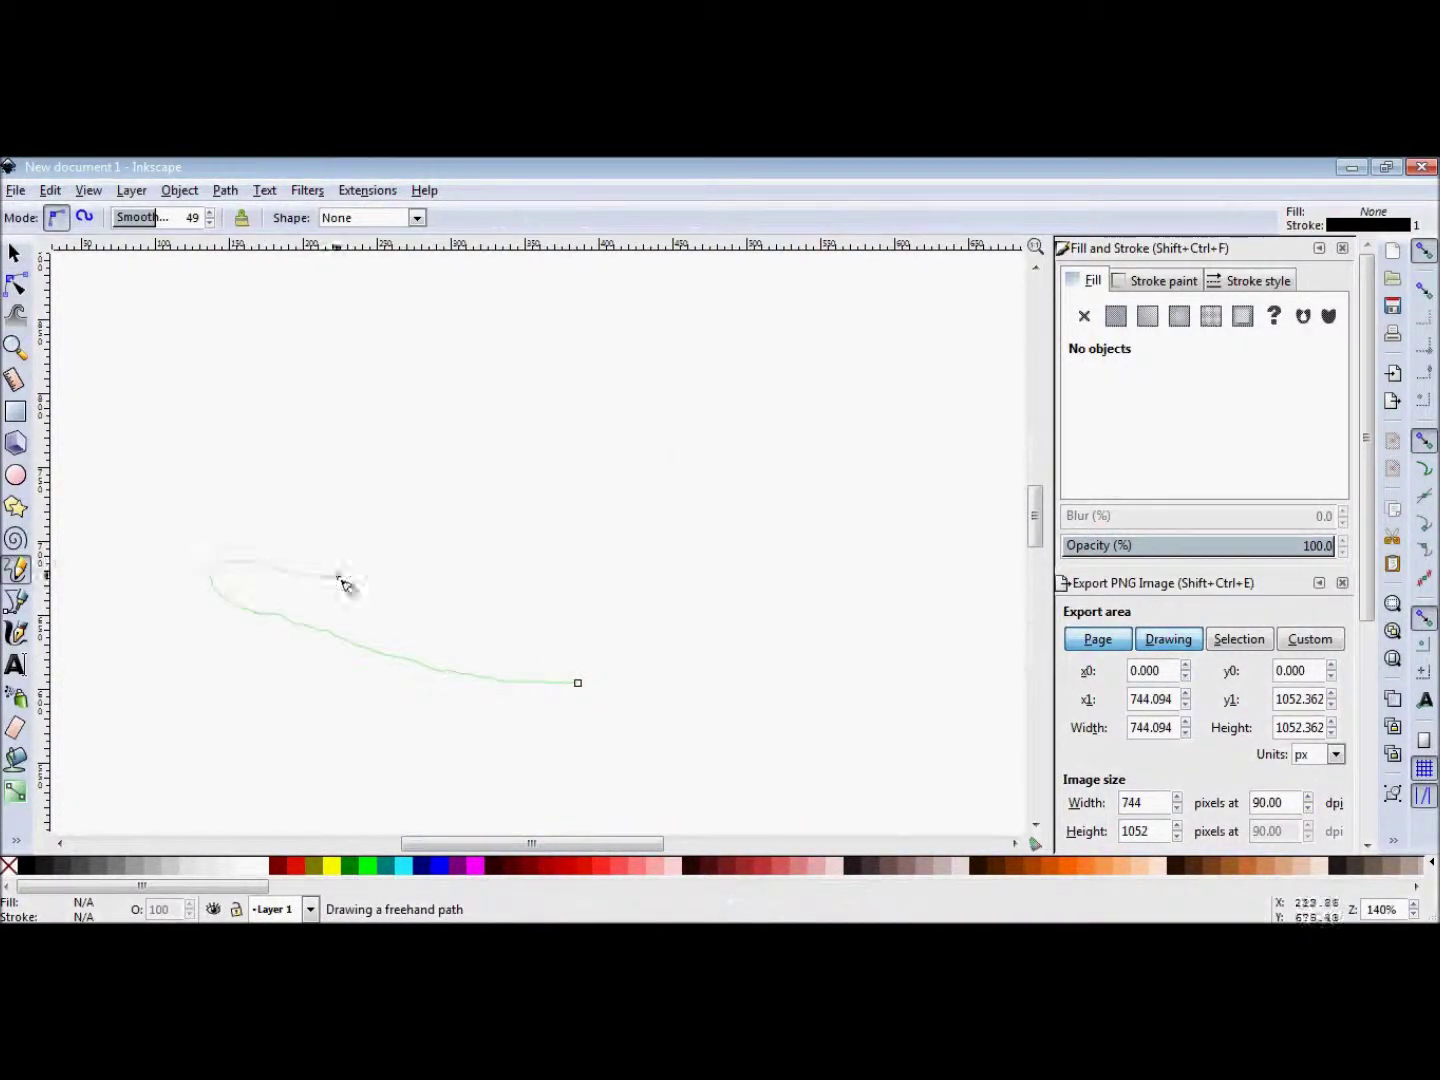
{"action": "left_click_drag", "start_coordinate": [250, 571], "coordinate": [942, 507]}
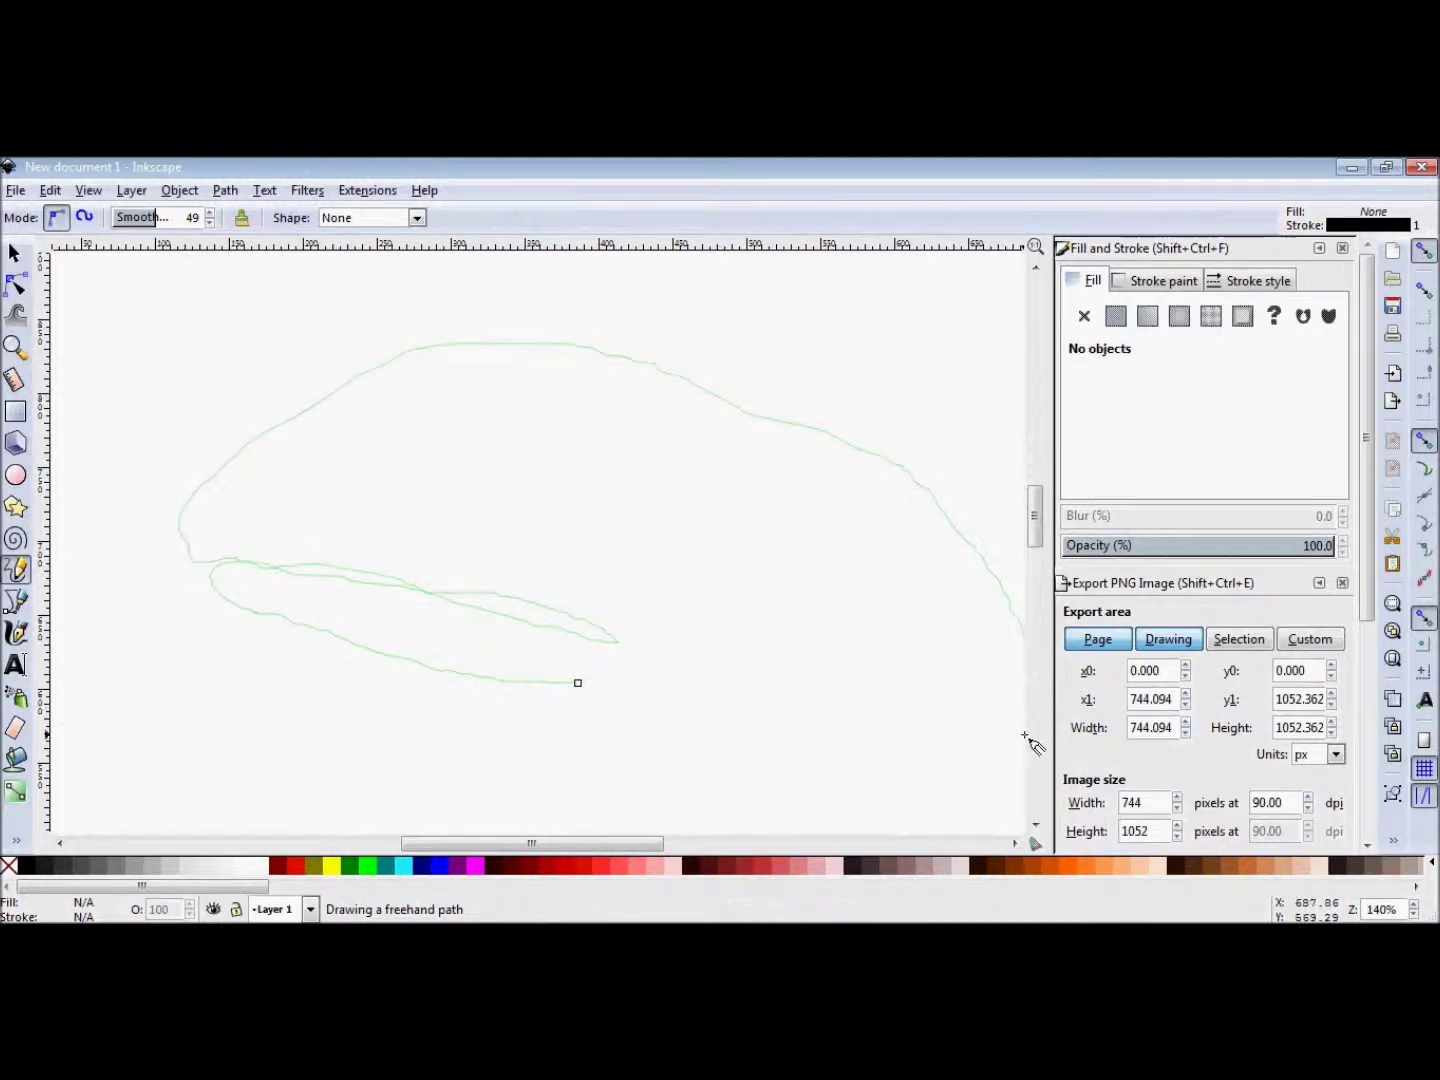
{"action": "left_click_drag", "start_coordinate": [1023, 771], "coordinate": [1005, 798]}
{"action": "scroll", "coordinate": [829, 749], "scroll_direction": "right", "scroll_amount": 3}
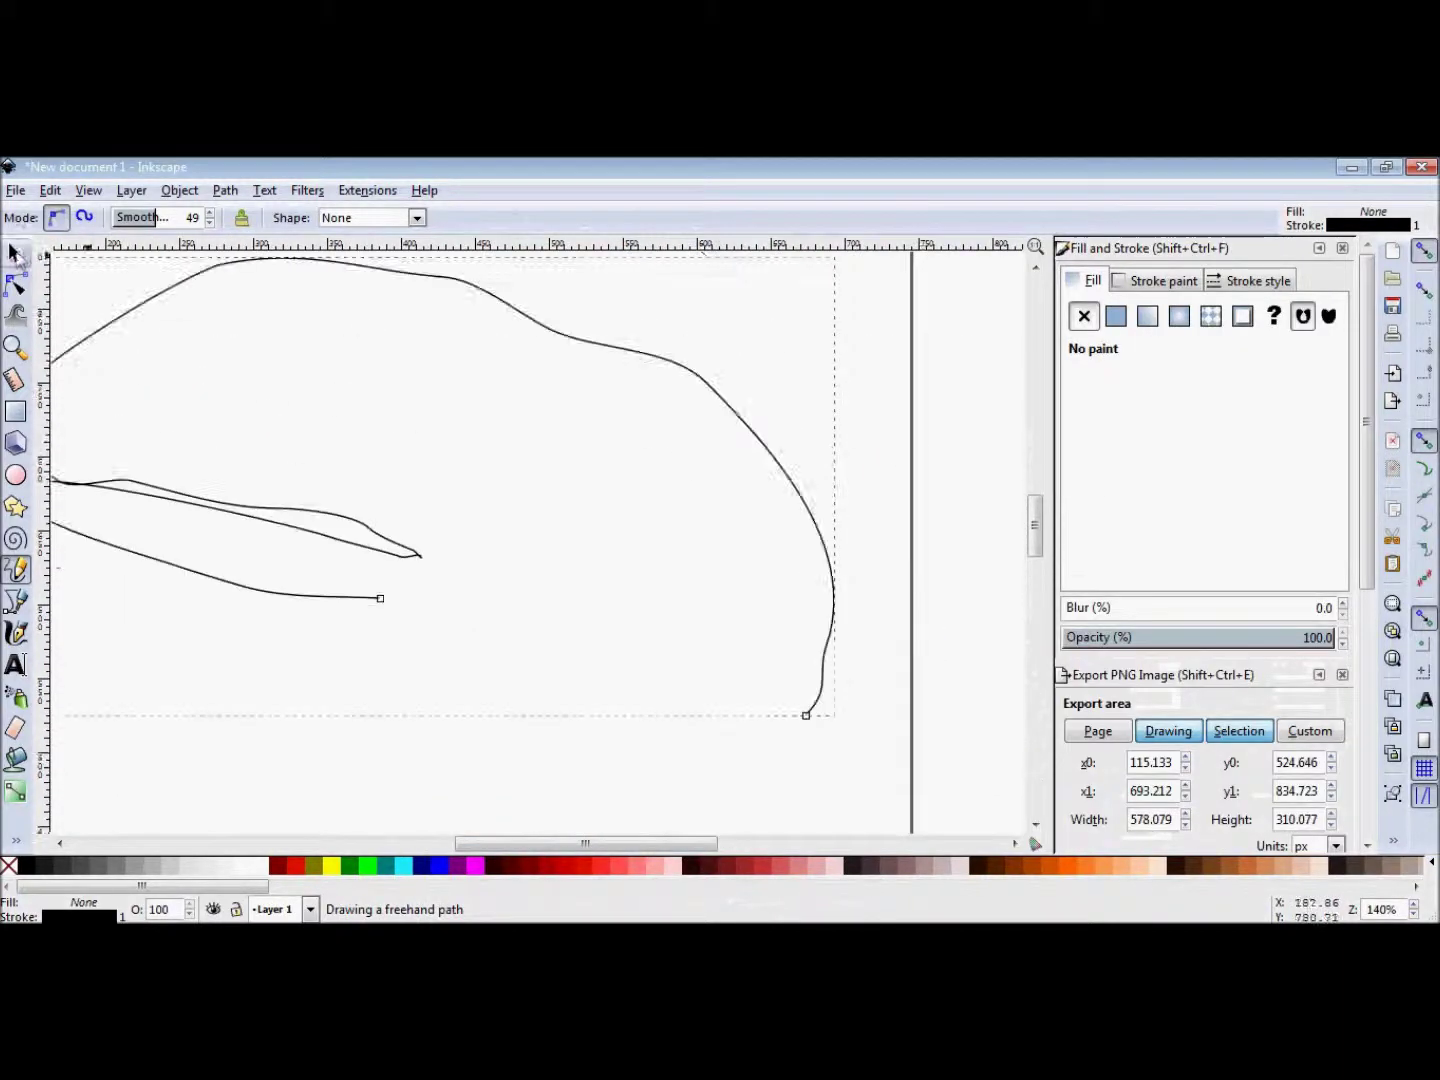
{"action": "key", "text": "F1"}
{"action": "key", "text": "F3"}
{"action": "left_click", "coordinate": [664, 607], "text": "shift"}
{"action": "key", "text": "Delete"}
Redraw the boar head as one closed freehand outline and start moving nodes at the mouth notch.
{"action": "left_click_drag", "start_coordinate": [620, 505], "coordinate": [724, 614]}
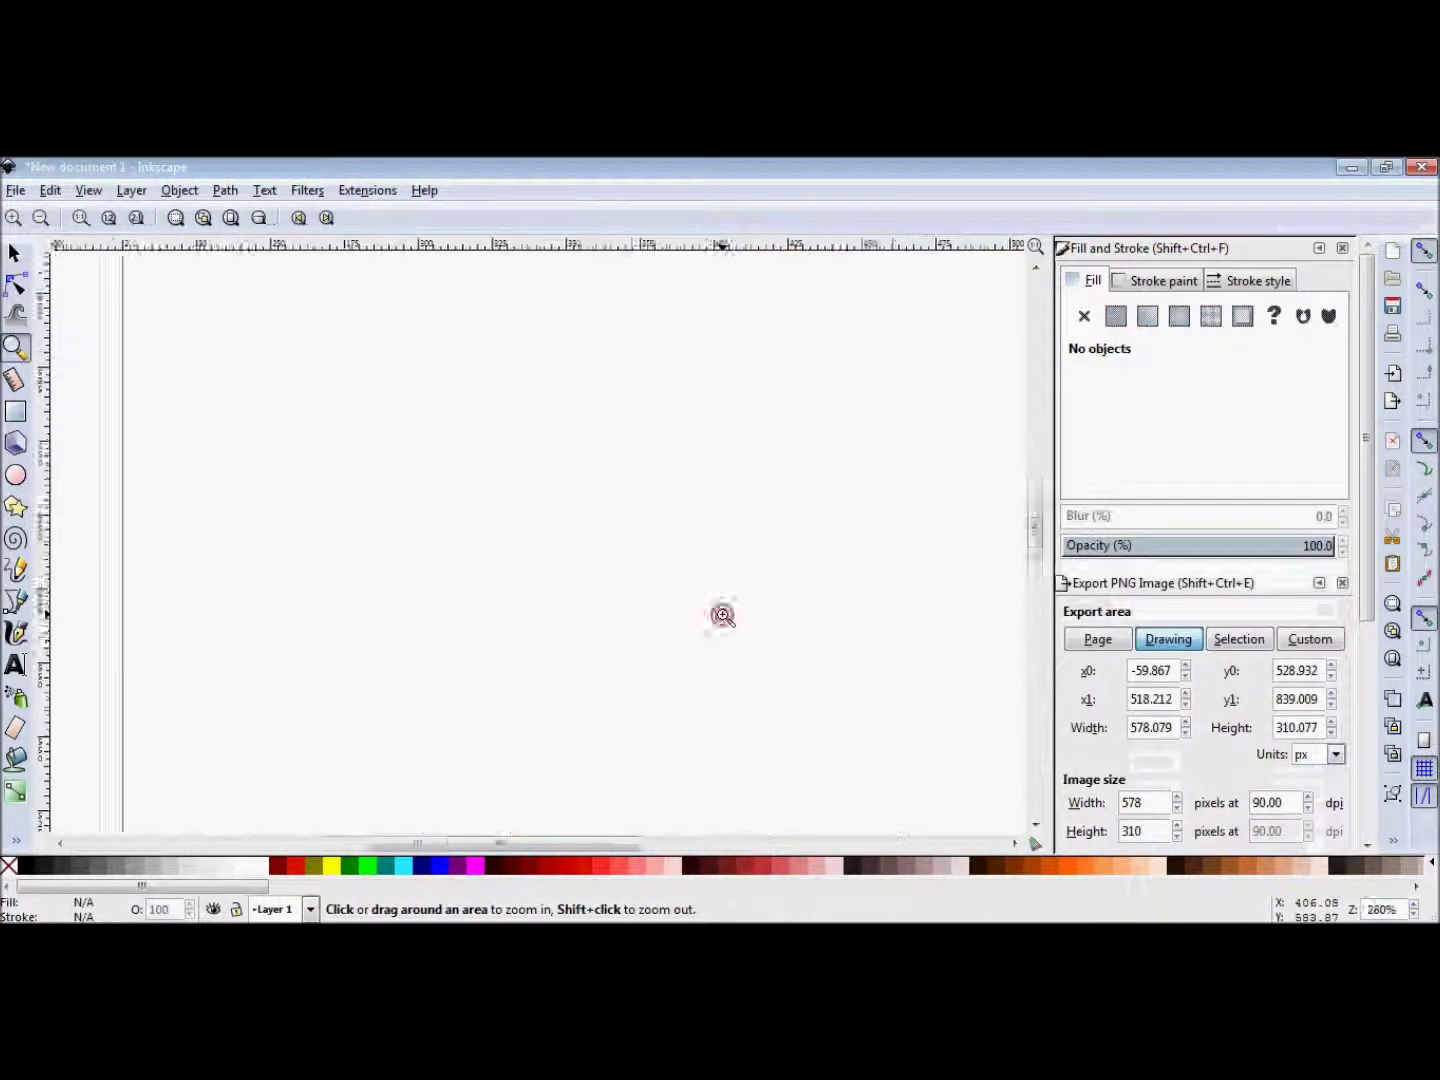
{"action": "left_click", "coordinate": [15, 570]}
{"action": "left_click_drag", "start_coordinate": [167, 652], "coordinate": [347, 455]}
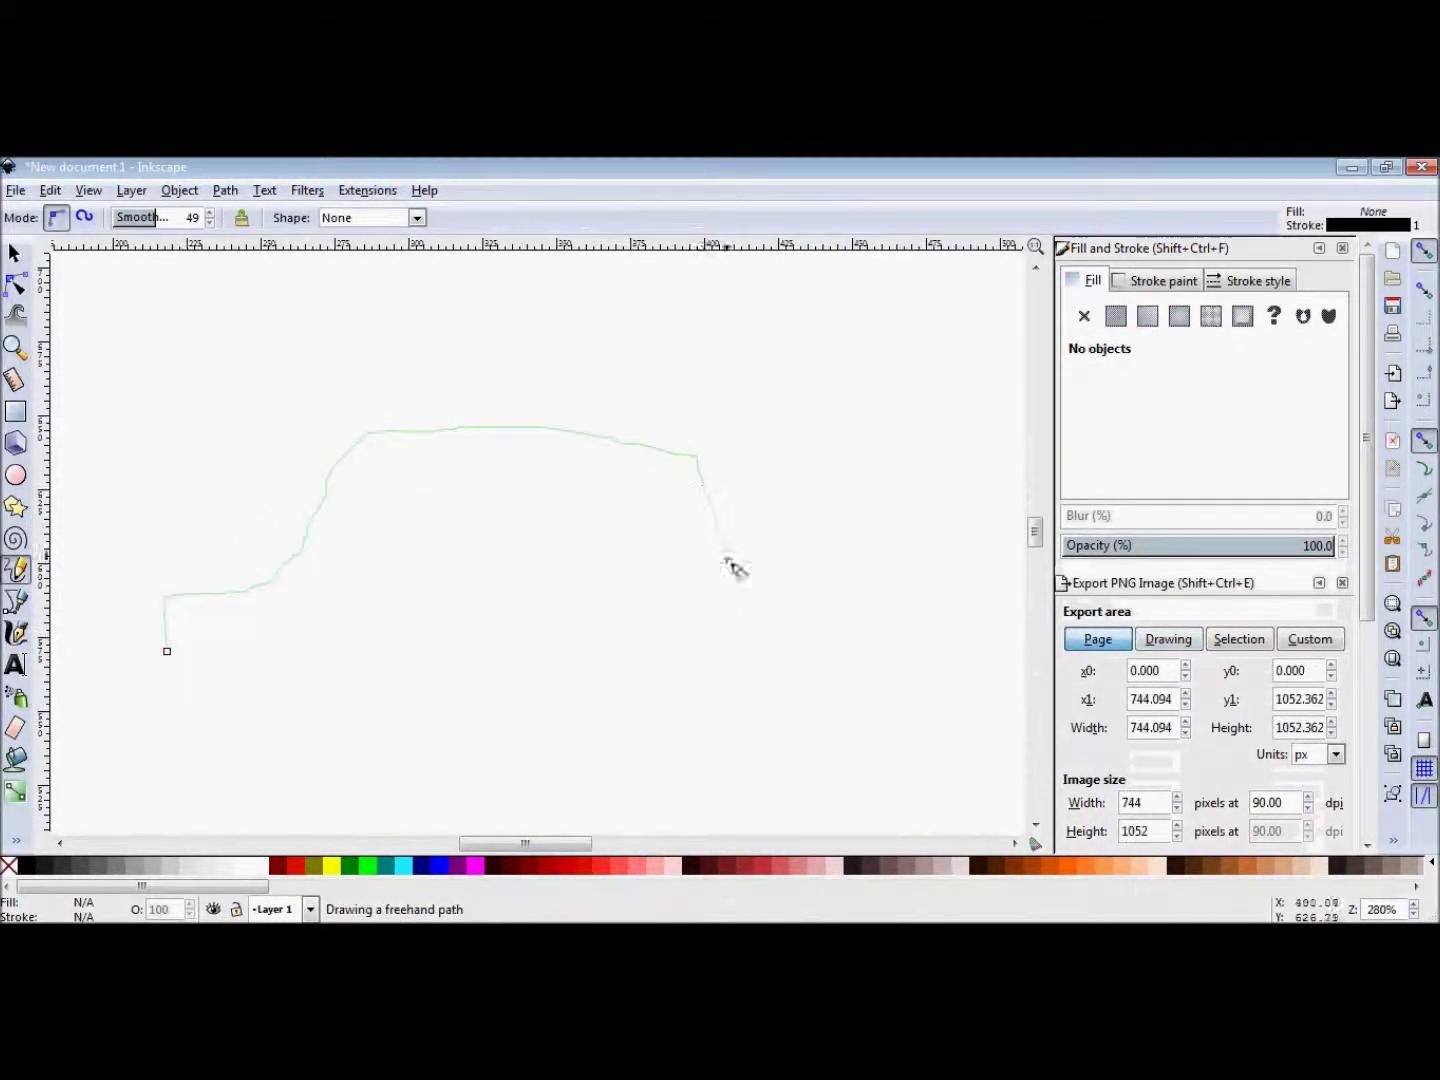
{"action": "mouse_move", "coordinate": [170, 653]}
{"action": "left_mouse_down"}
{"action": "mouse_move", "coordinate": [119, 669]}
{"action": "mouse_move", "coordinate": [231, 733]}
{"action": "mouse_move", "coordinate": [190, 747]}
{"action": "mouse_move", "coordinate": [190, 644]}
{"action": "mouse_move", "coordinate": [115, 589]}
{"action": "mouse_move", "coordinate": [300, 633]}
{"action": "mouse_move", "coordinate": [225, 625]}
{"action": "left_mouse_up"}
{"action": "left_click", "coordinate": [15, 284]}
{"action": "left_click_drag", "start_coordinate": [120, 671], "coordinate": [122, 572]}
Reposition the outline nodes, add a snout node and bend the top snout edge into a bump.
{"action": "mouse_move", "coordinate": [190, 643]}
{"action": "left_mouse_down"}
{"action": "mouse_move", "coordinate": [209, 589]}
{"action": "mouse_move", "coordinate": [330, 504]}
{"action": "left_mouse_up"}
{"action": "left_click_drag", "start_coordinate": [190, 748], "coordinate": [195, 713]}
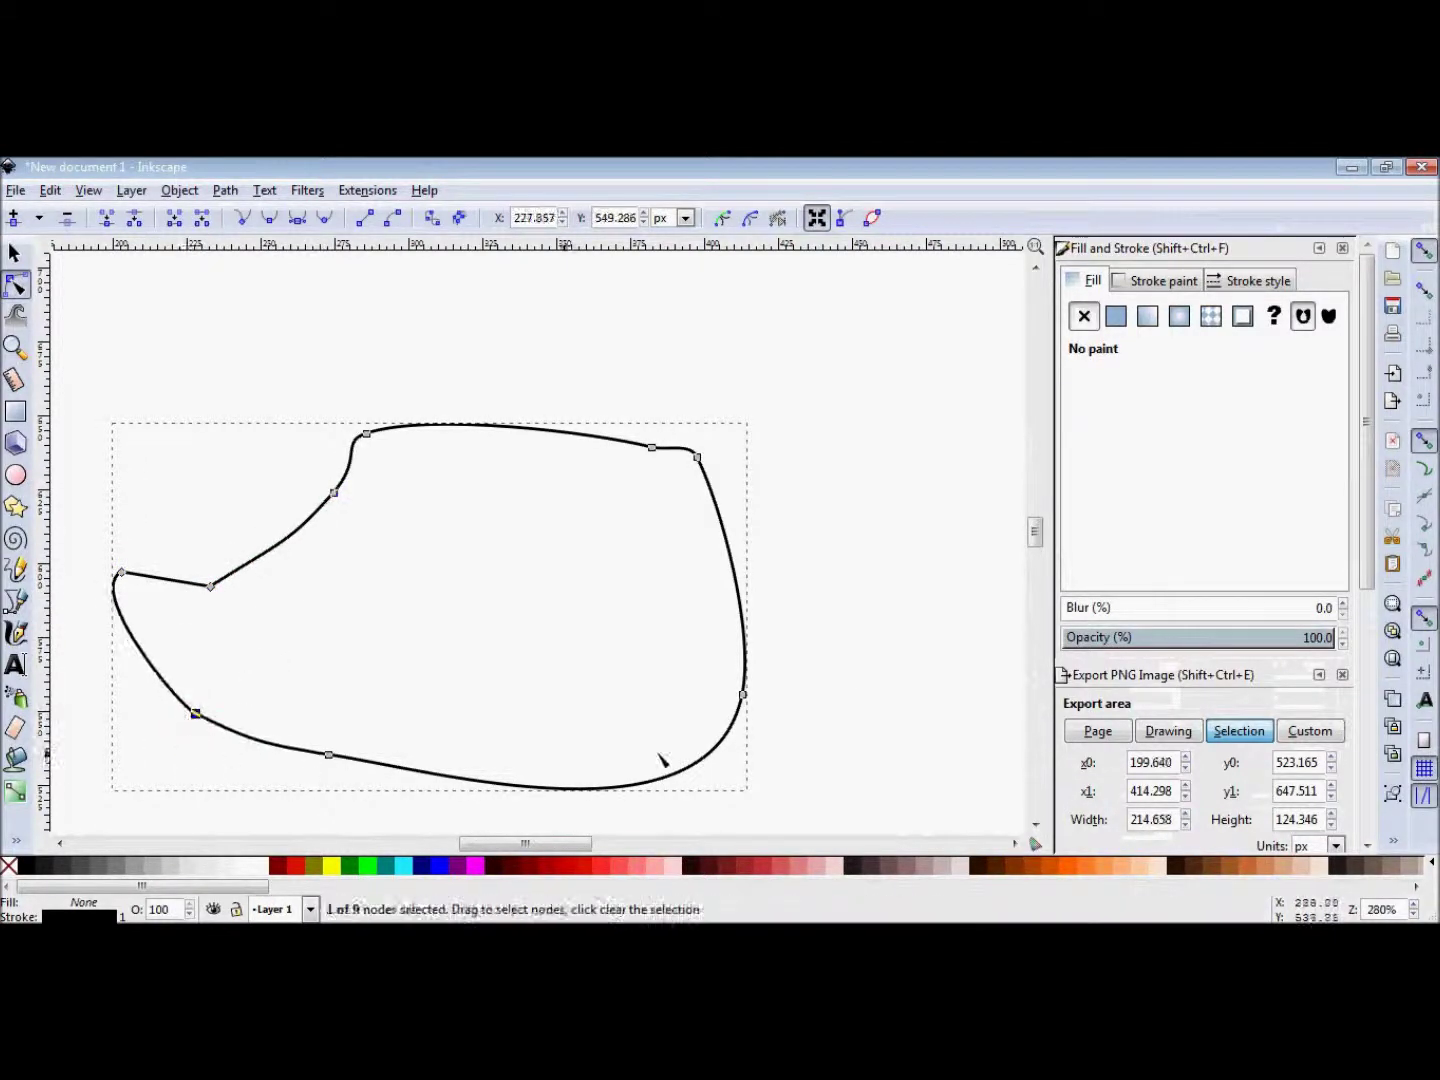
{"action": "mouse_move", "coordinate": [122, 572]}
{"action": "left_mouse_down"}
{"action": "mouse_move", "coordinate": [95, 626]}
{"action": "mouse_move", "coordinate": [131, 573]}
{"action": "left_mouse_up"}
{"action": "left_click", "coordinate": [14, 221]}
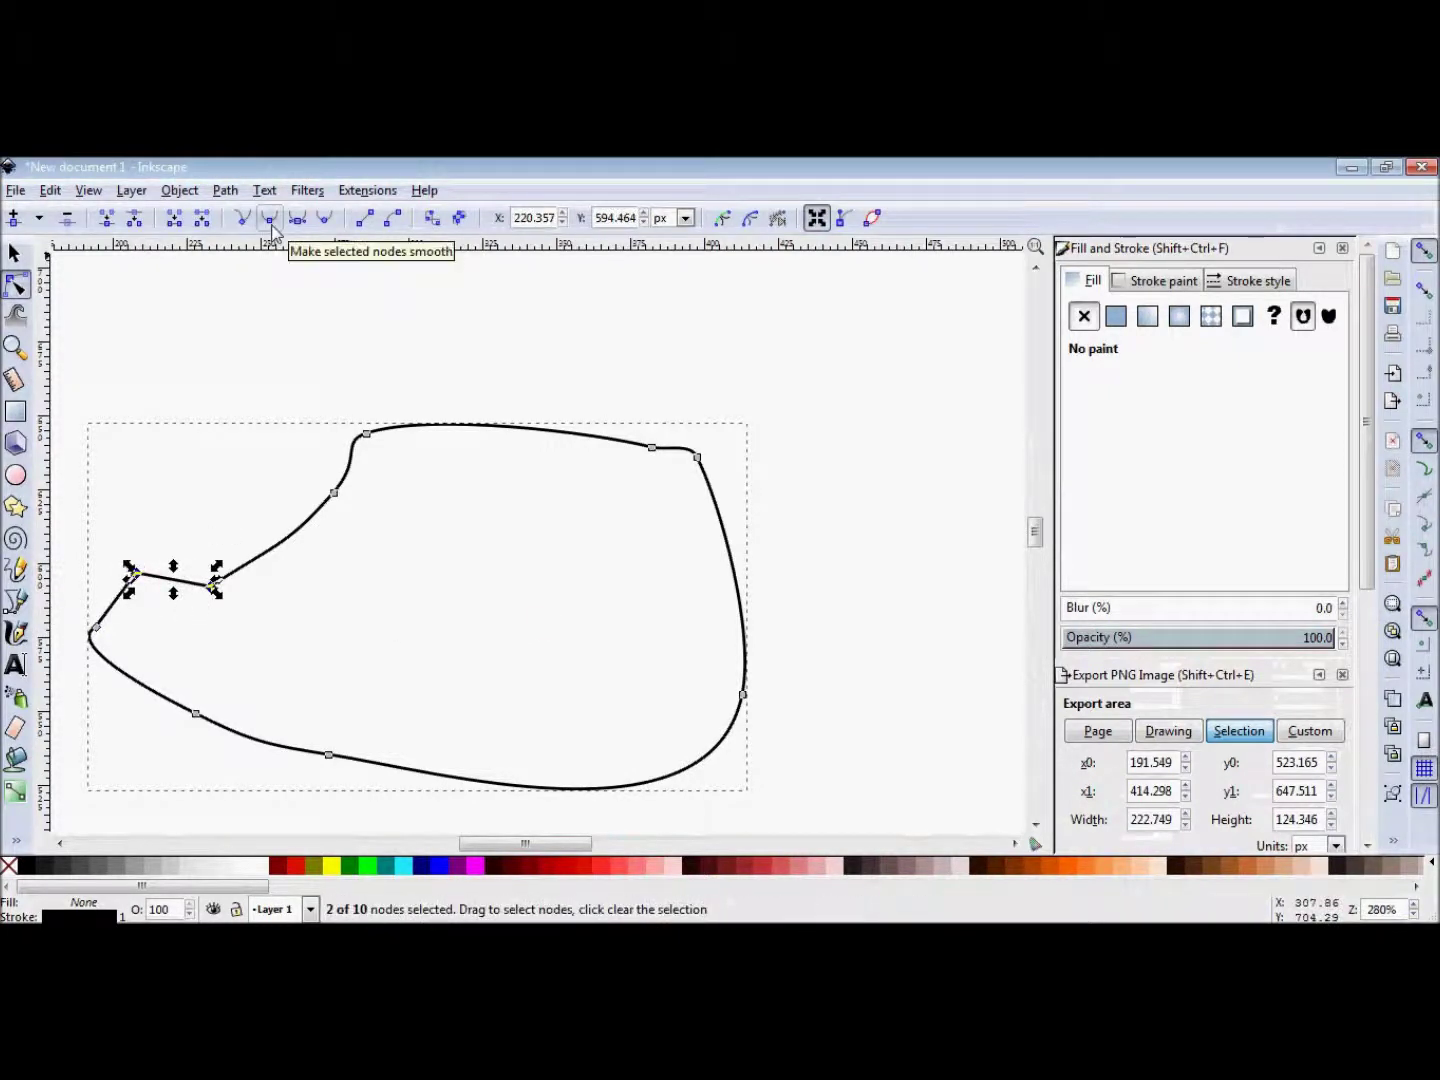
{"action": "left_click_drag", "start_coordinate": [176, 579], "coordinate": [176, 551]}
{"action": "left_click_drag", "start_coordinate": [115, 600], "coordinate": [89, 583]}
Refine the snout shape, then draw a curved tusk stroke at the snout.
{"action": "left_click_drag", "start_coordinate": [470, 842], "coordinate": [424, 842]}
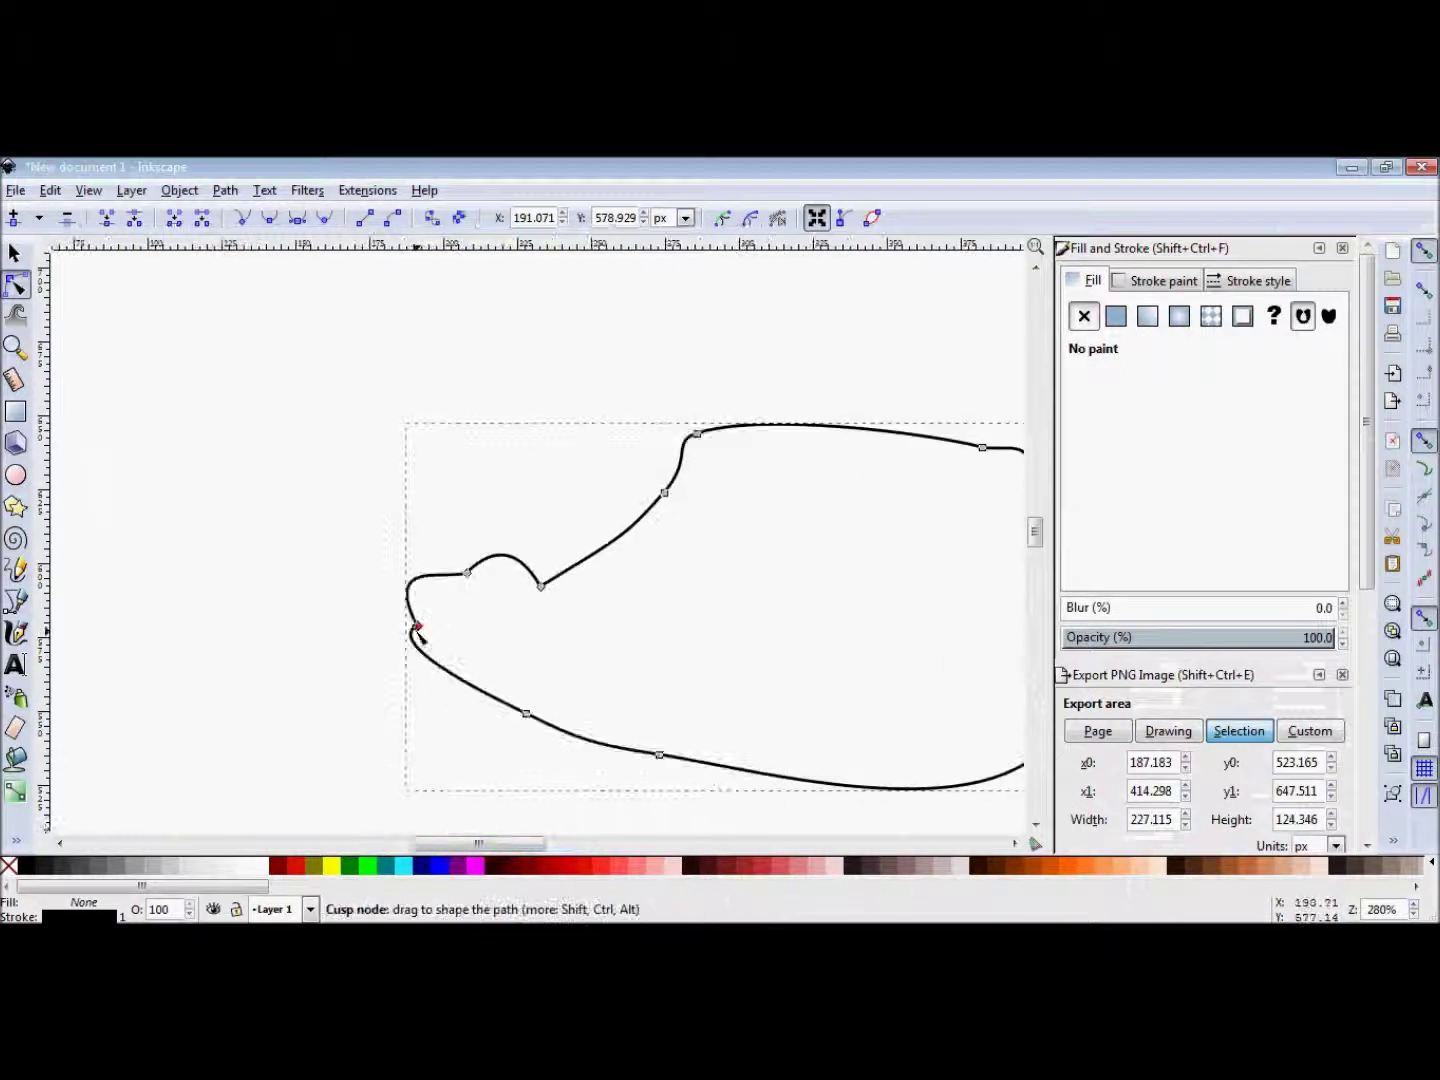
{"action": "mouse_move", "coordinate": [408, 592]}
{"action": "left_mouse_down"}
{"action": "mouse_move", "coordinate": [437, 599]}
{"action": "mouse_move", "coordinate": [390, 621]}
{"action": "left_mouse_up"}
{"action": "mouse_move", "coordinate": [541, 587]}
{"action": "left_mouse_down"}
{"action": "mouse_move", "coordinate": [528, 530]}
{"action": "mouse_move", "coordinate": [390, 524]}
{"action": "left_mouse_up"}
{"action": "left_click_drag", "start_coordinate": [390, 621], "coordinate": [481, 703]}
{"action": "scroll", "coordinate": [408, 625], "scroll_direction": "right", "scroll_amount": 2}
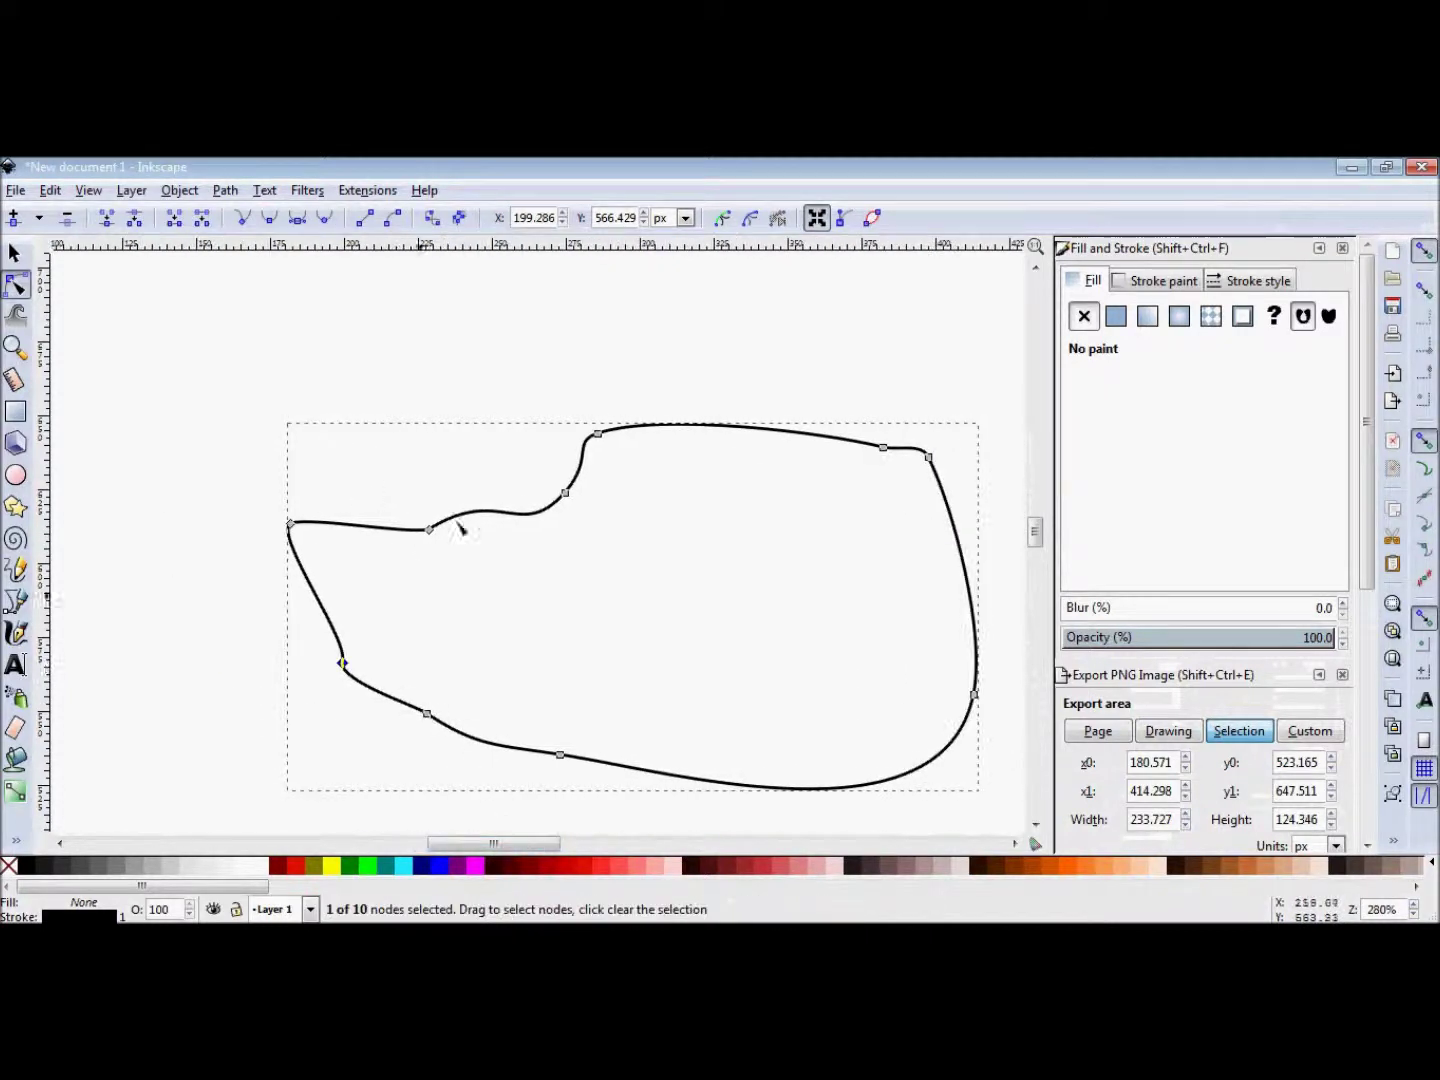
{"action": "left_click", "coordinate": [14, 254]}
{"action": "left_click", "coordinate": [15, 568]}
{"action": "mouse_move", "coordinate": [448, 639]}
{"action": "left_mouse_down"}
{"action": "mouse_move", "coordinate": [368, 628]}
{"action": "mouse_move", "coordinate": [453, 622]}
{"action": "mouse_move", "coordinate": [472, 641]}
{"action": "left_mouse_up"}
Copy the tusk, flip the copy horizontally and place it crossing the original at the snout.
{"action": "left_click", "coordinate": [15, 254]}
{"action": "left_click", "coordinate": [49, 191]}
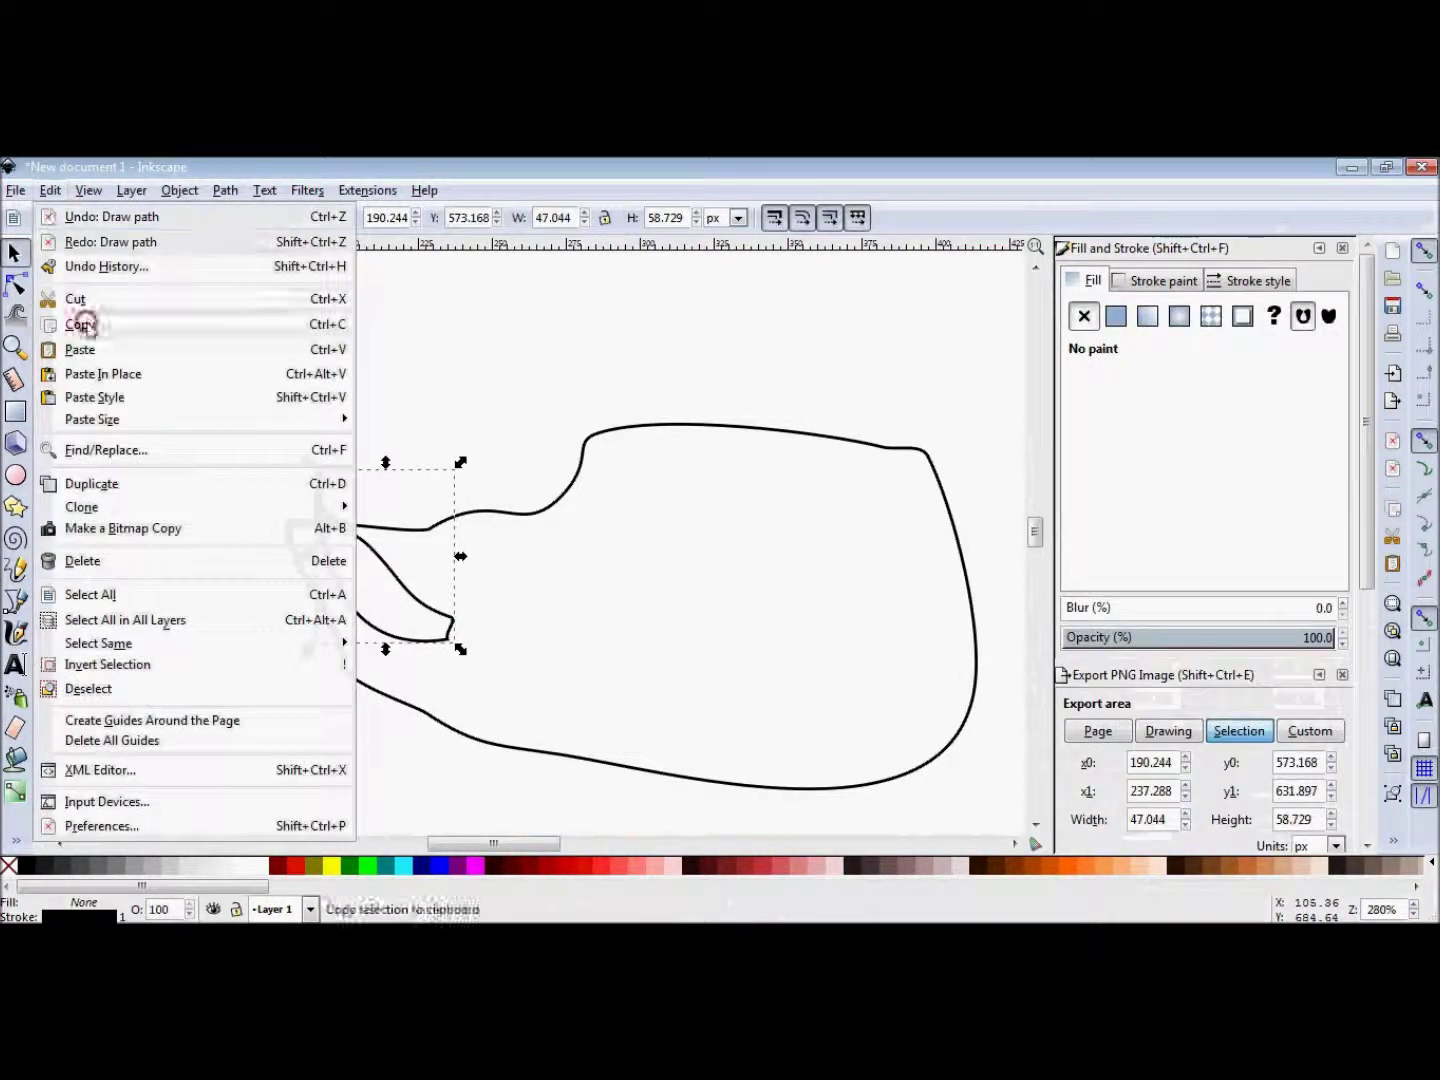
{"action": "left_click", "coordinate": [90, 373]}
{"action": "left_click_drag", "start_coordinate": [374, 565], "coordinate": [470, 564]}
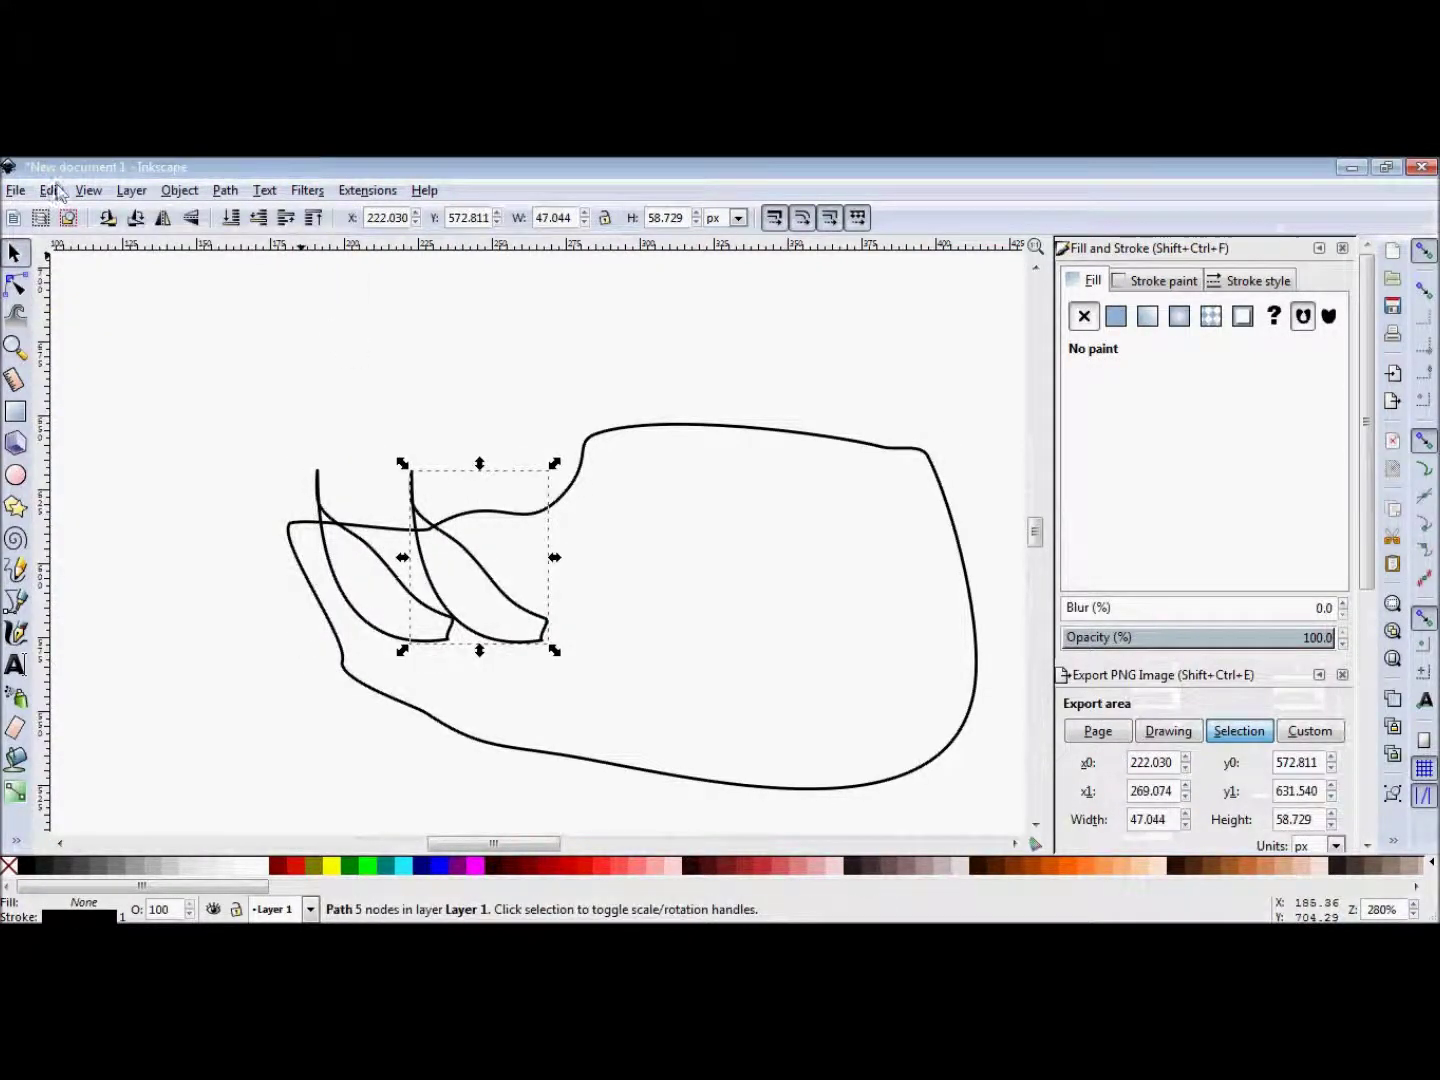
{"action": "left_click", "coordinate": [163, 217]}
{"action": "mouse_move", "coordinate": [524, 583]}
{"action": "left_mouse_down"}
{"action": "mouse_move", "coordinate": [496, 548]}
{"action": "mouse_move", "coordinate": [500, 566]}
{"action": "left_mouse_up"}
{"action": "left_click", "coordinate": [662, 489]}
Select the mirrored tusk, then deselect it and select the head outline.
{"action": "key", "text": "ctrl+a"}
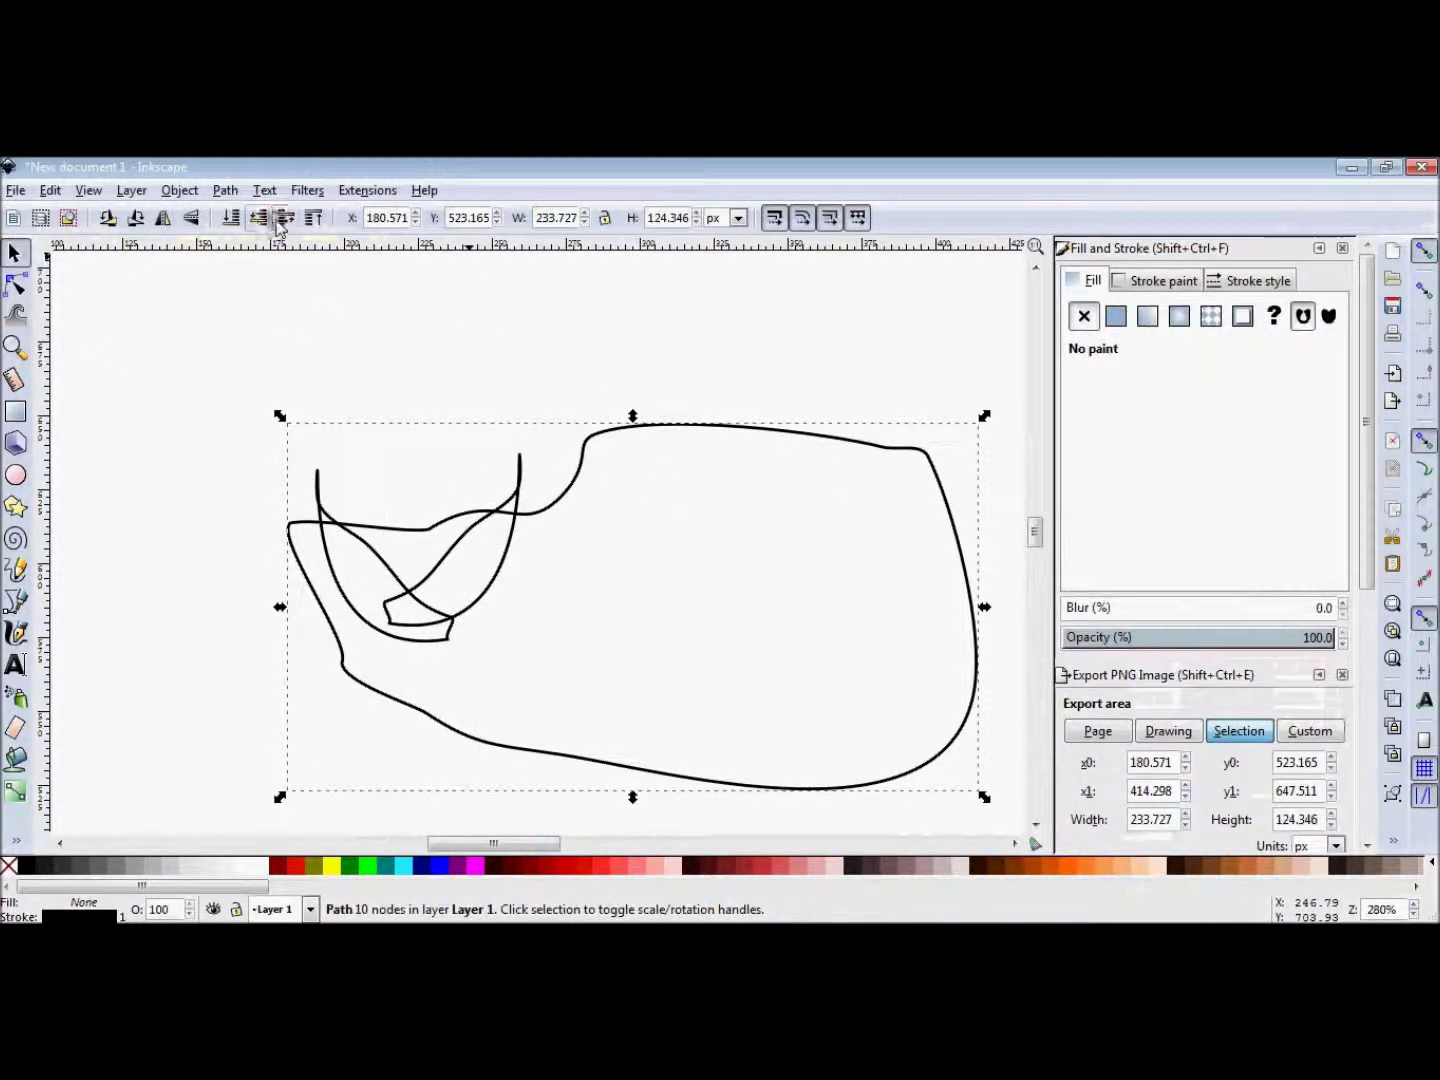
{"action": "left_click", "coordinate": [518, 473]}
{"action": "left_click", "coordinate": [675, 475]}
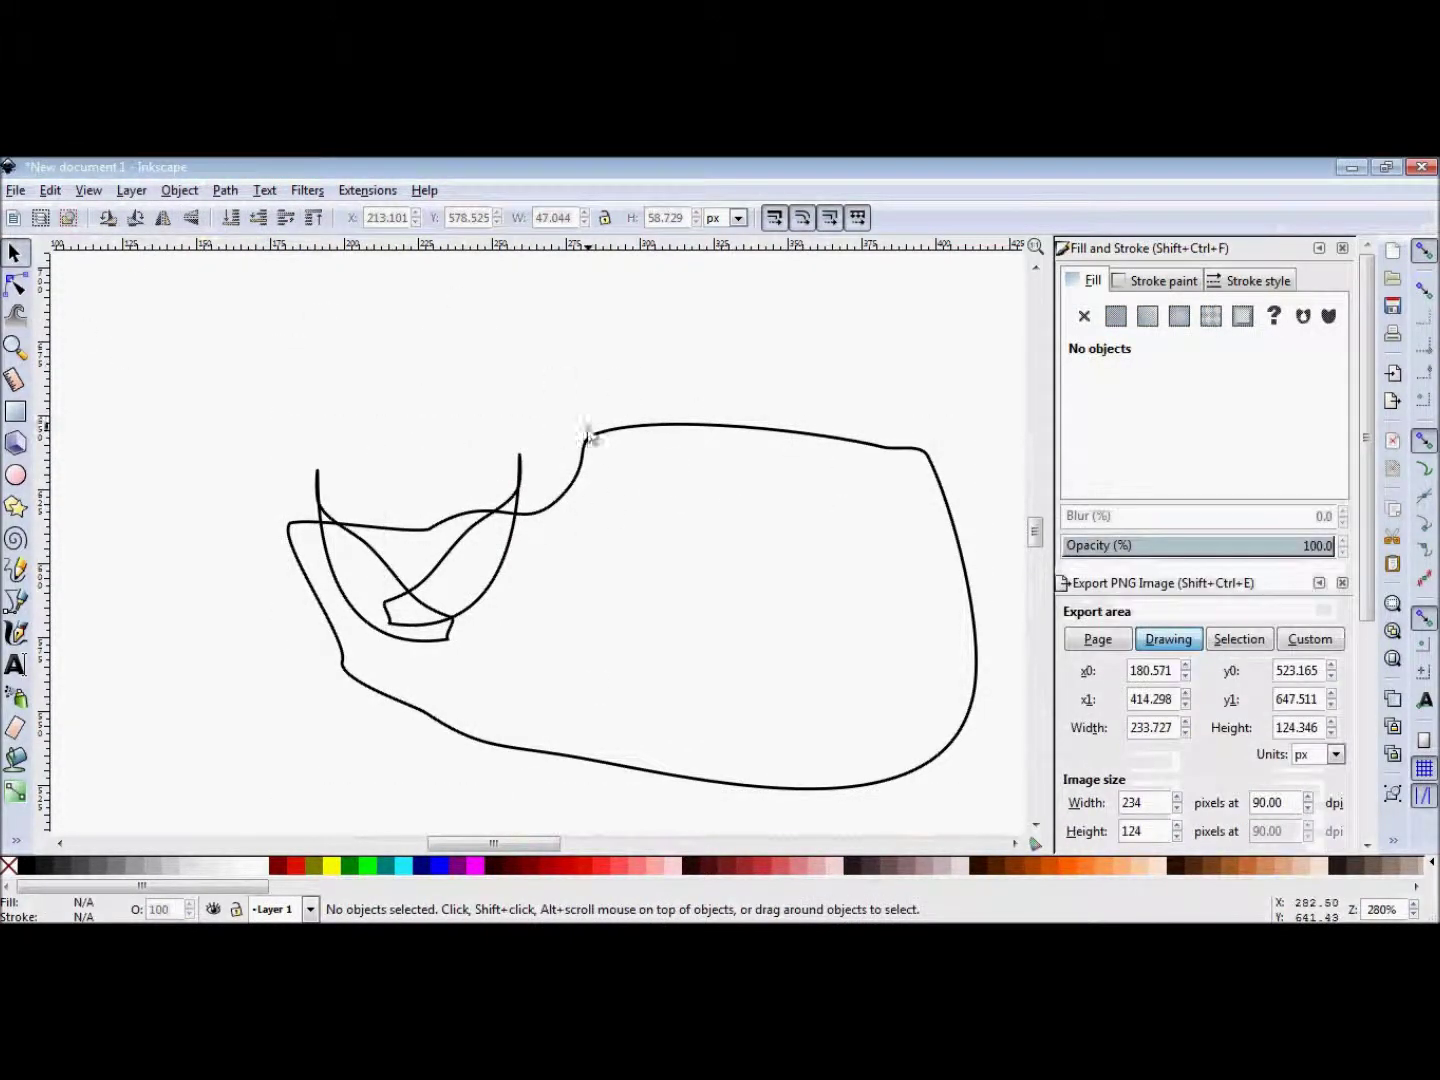
{"action": "left_click", "coordinate": [586, 432]}
Fill the head dark brown, send it behind the tusks, and add a white radial gradient to the front tusk.
{"action": "left_click", "coordinate": [985, 865]}
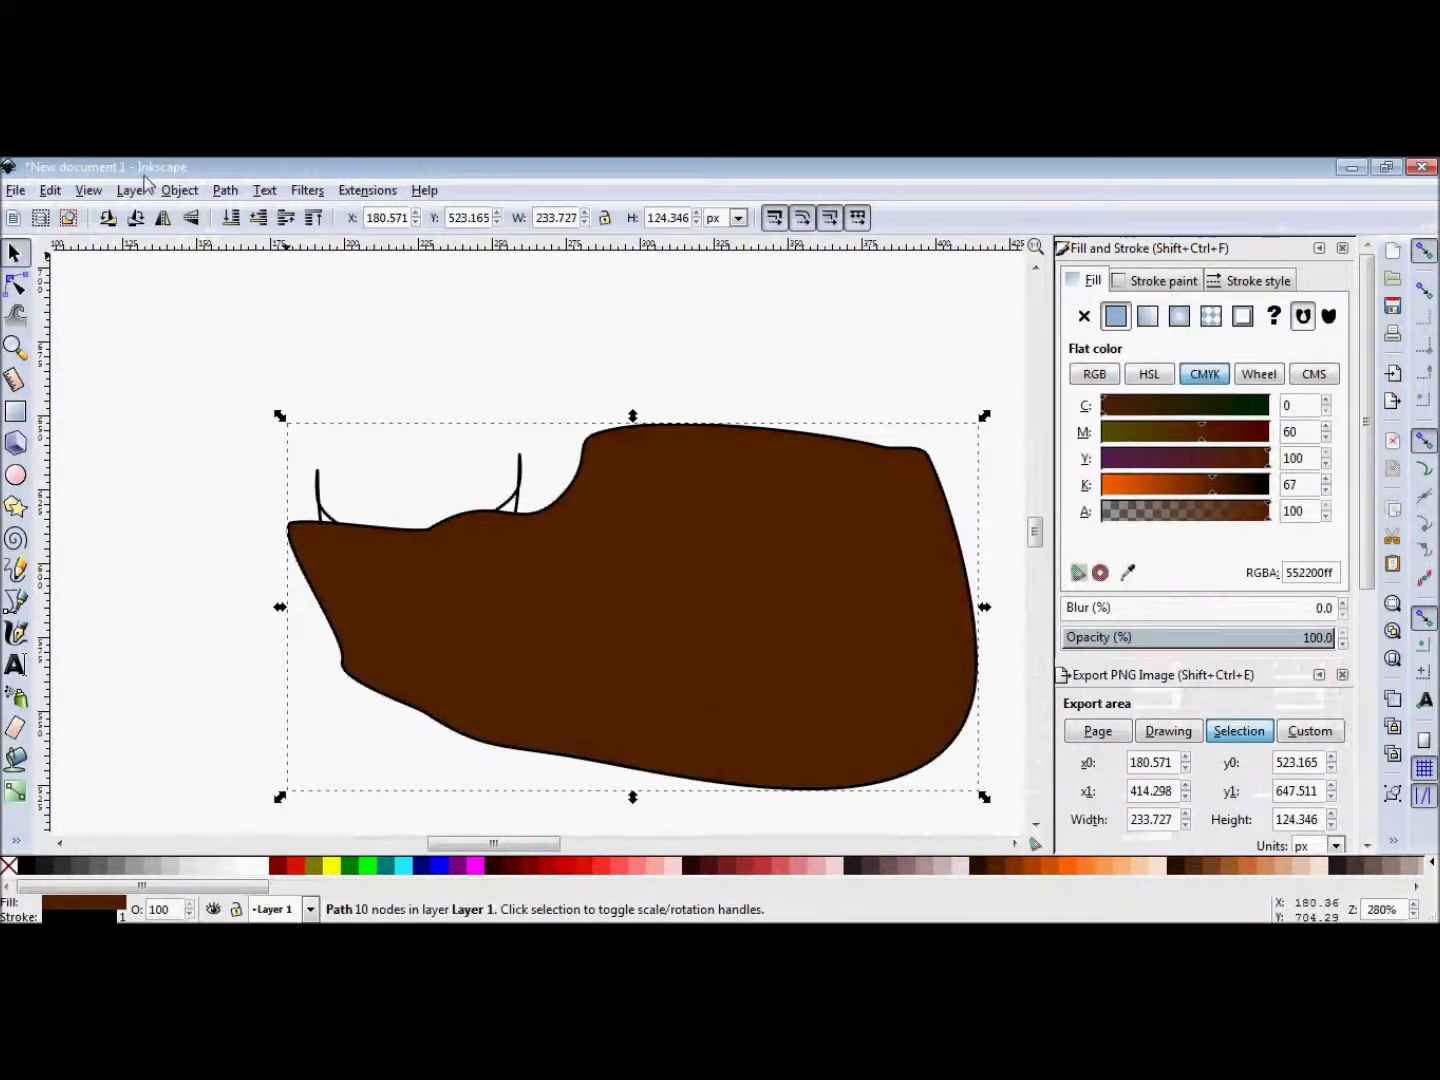
{"action": "left_click", "coordinate": [257, 217]}
{"action": "left_click", "coordinate": [394, 588]}
{"action": "key", "text": "g"}
{"action": "left_click_drag", "start_coordinate": [449, 631], "coordinate": [318, 499]}
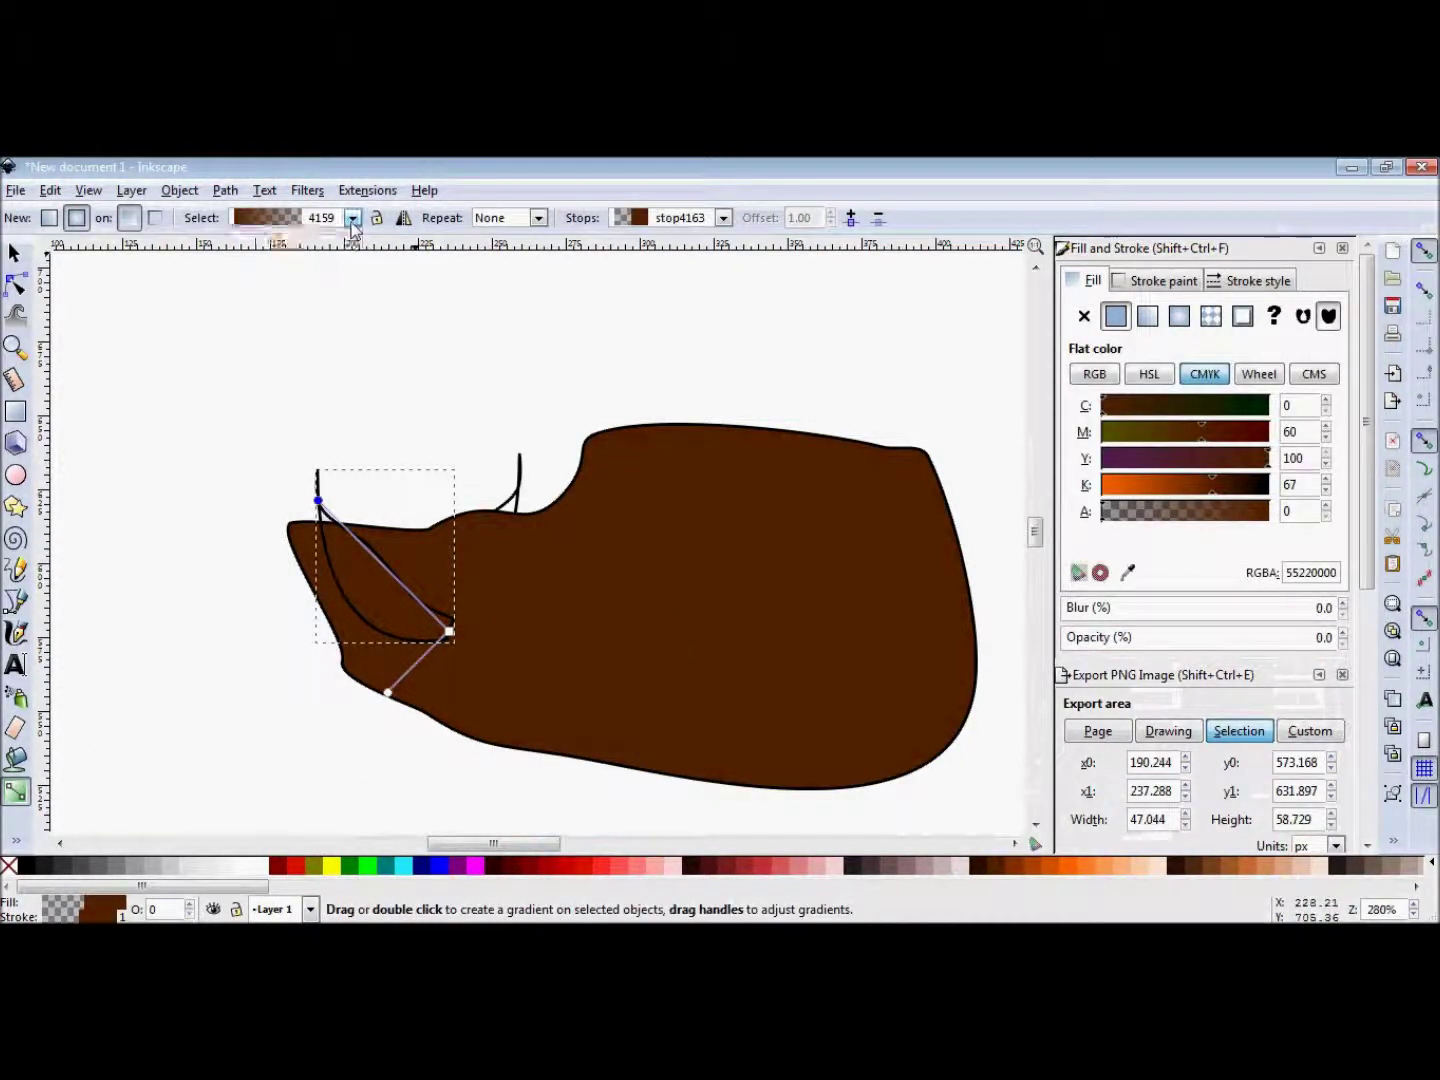
{"action": "right_click", "coordinate": [263, 865]}
{"action": "left_click", "coordinate": [301, 757]}
{"action": "left_click_drag", "start_coordinate": [318, 500], "coordinate": [317, 510]}
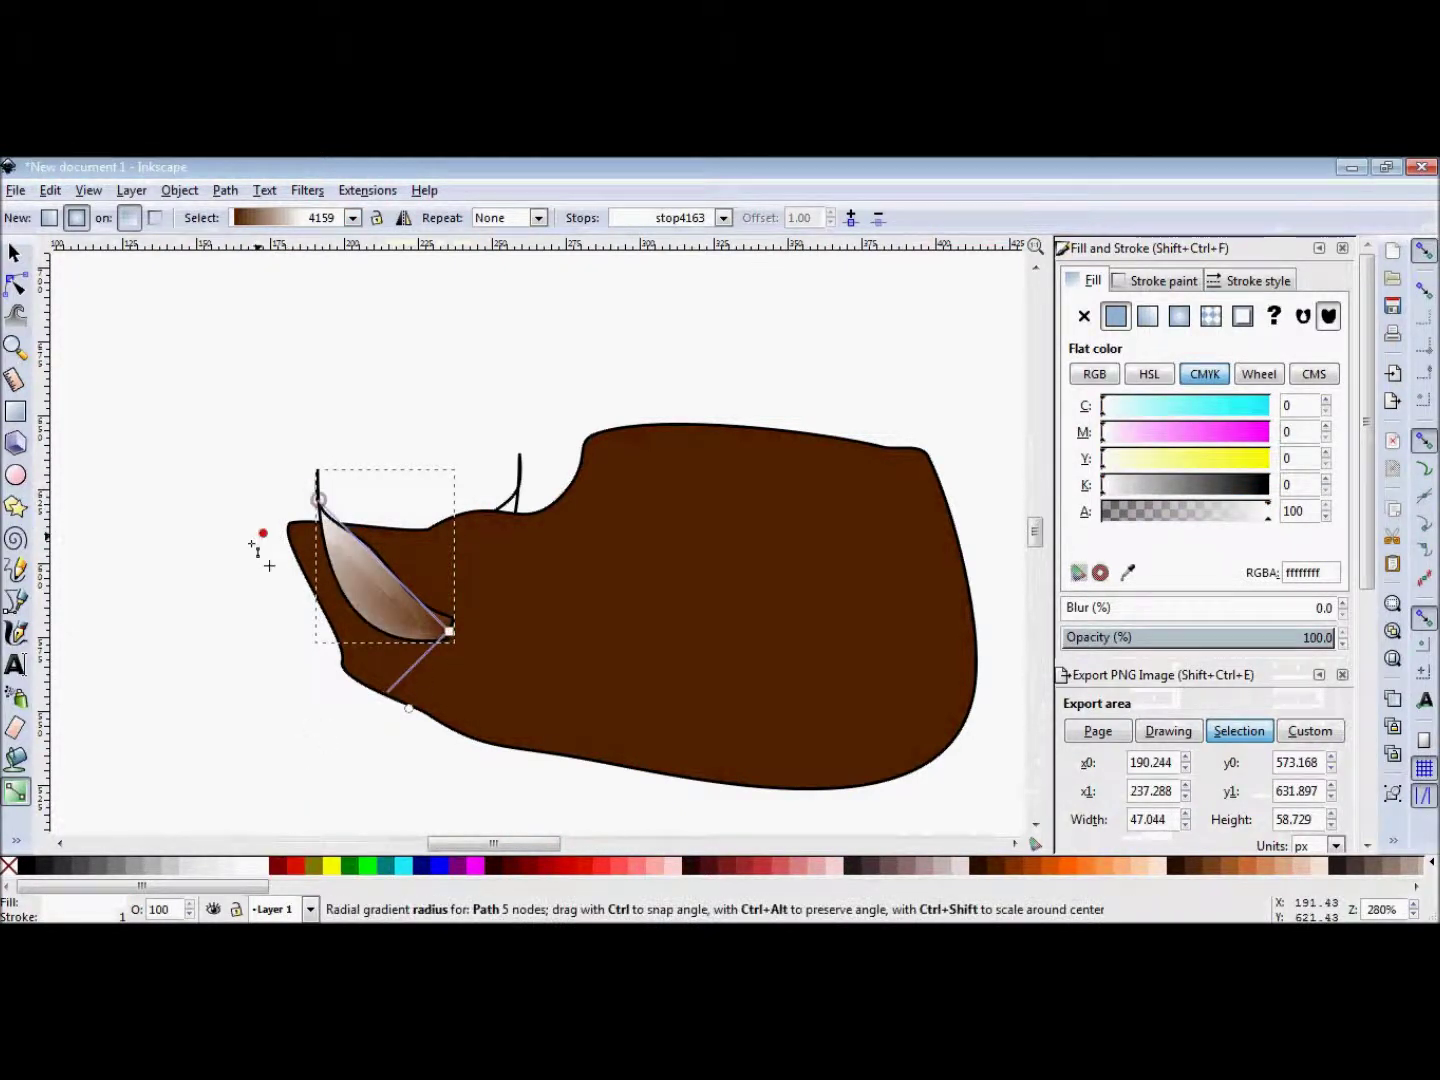
Set the front tusk gradient's end stop to white and top stop to olive, stretching it upward.
{"action": "left_click", "coordinate": [449, 632]}
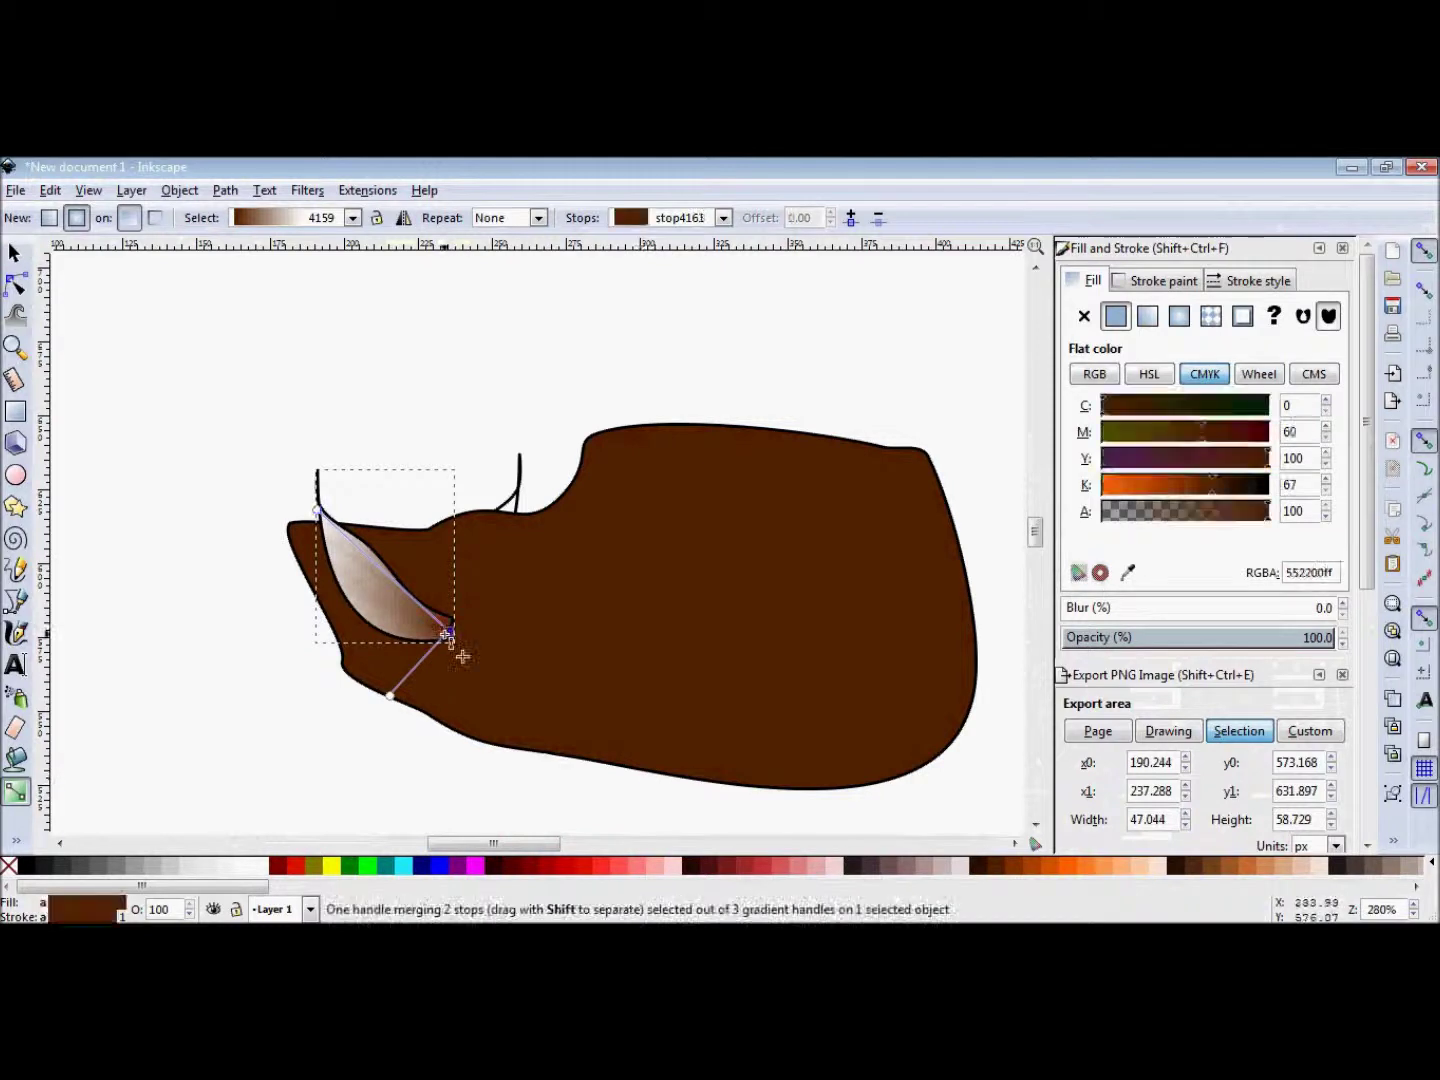
{"action": "left_click", "coordinate": [723, 218]}
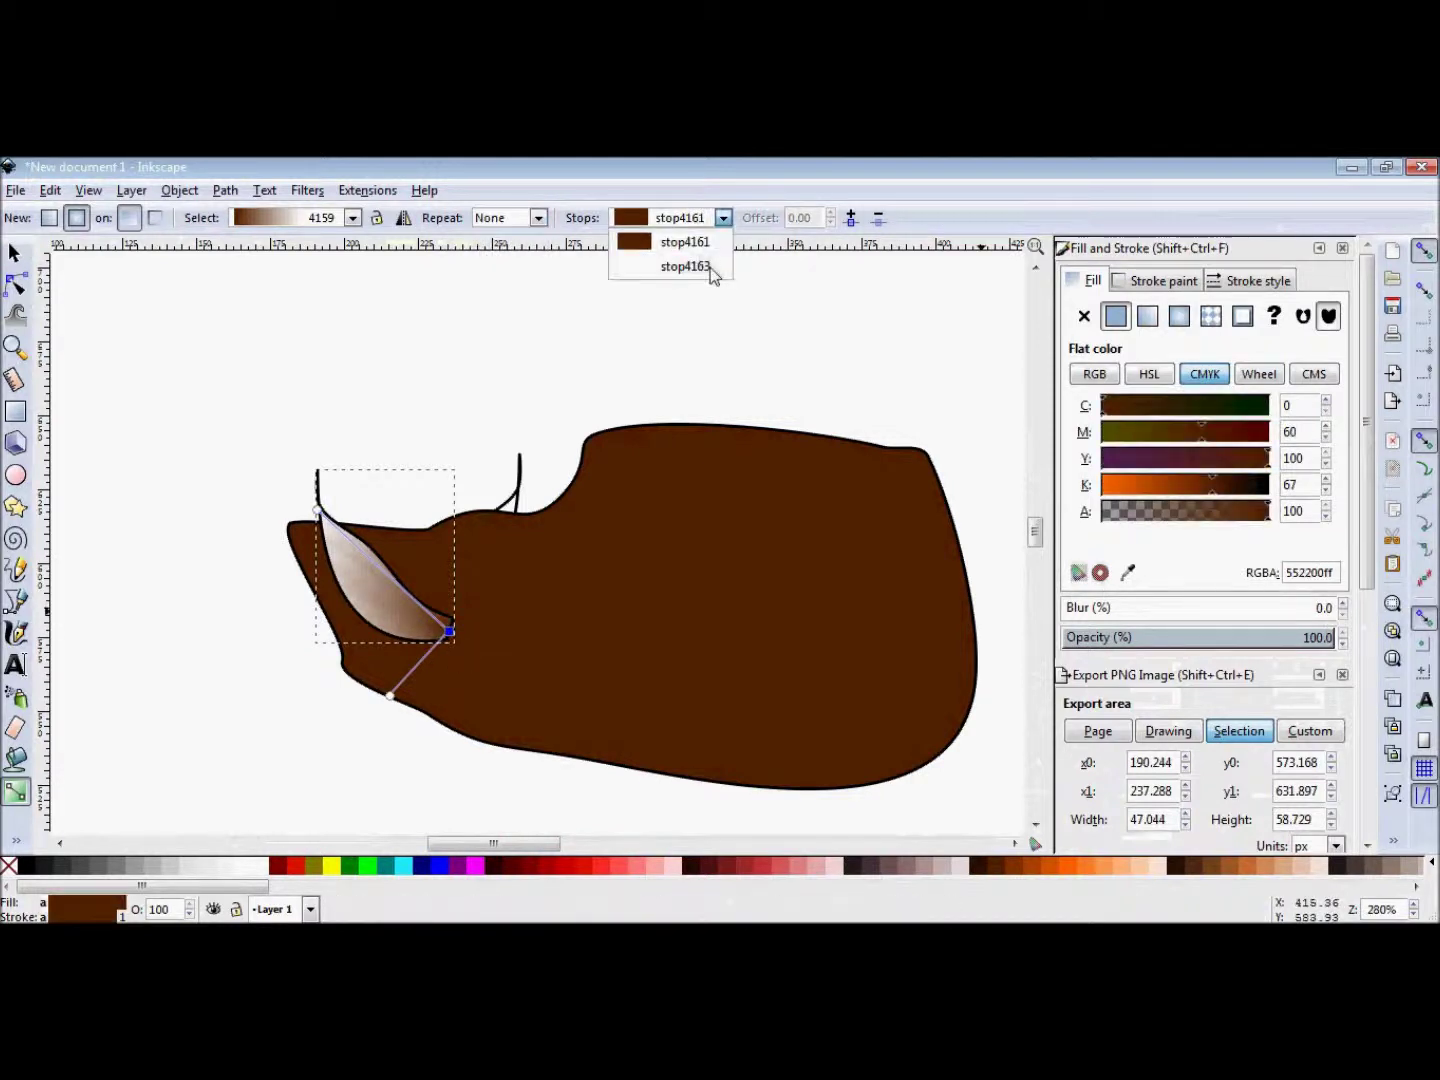
{"action": "left_click", "coordinate": [707, 267]}
{"action": "right_click", "coordinate": [247, 865]}
{"action": "left_click", "coordinate": [289, 754]}
{"action": "left_click", "coordinate": [318, 509]}
{"action": "right_click", "coordinate": [313, 866]}
{"action": "left_click", "coordinate": [372, 754]}
{"action": "left_click_drag", "start_coordinate": [319, 509], "coordinate": [316, 494]}
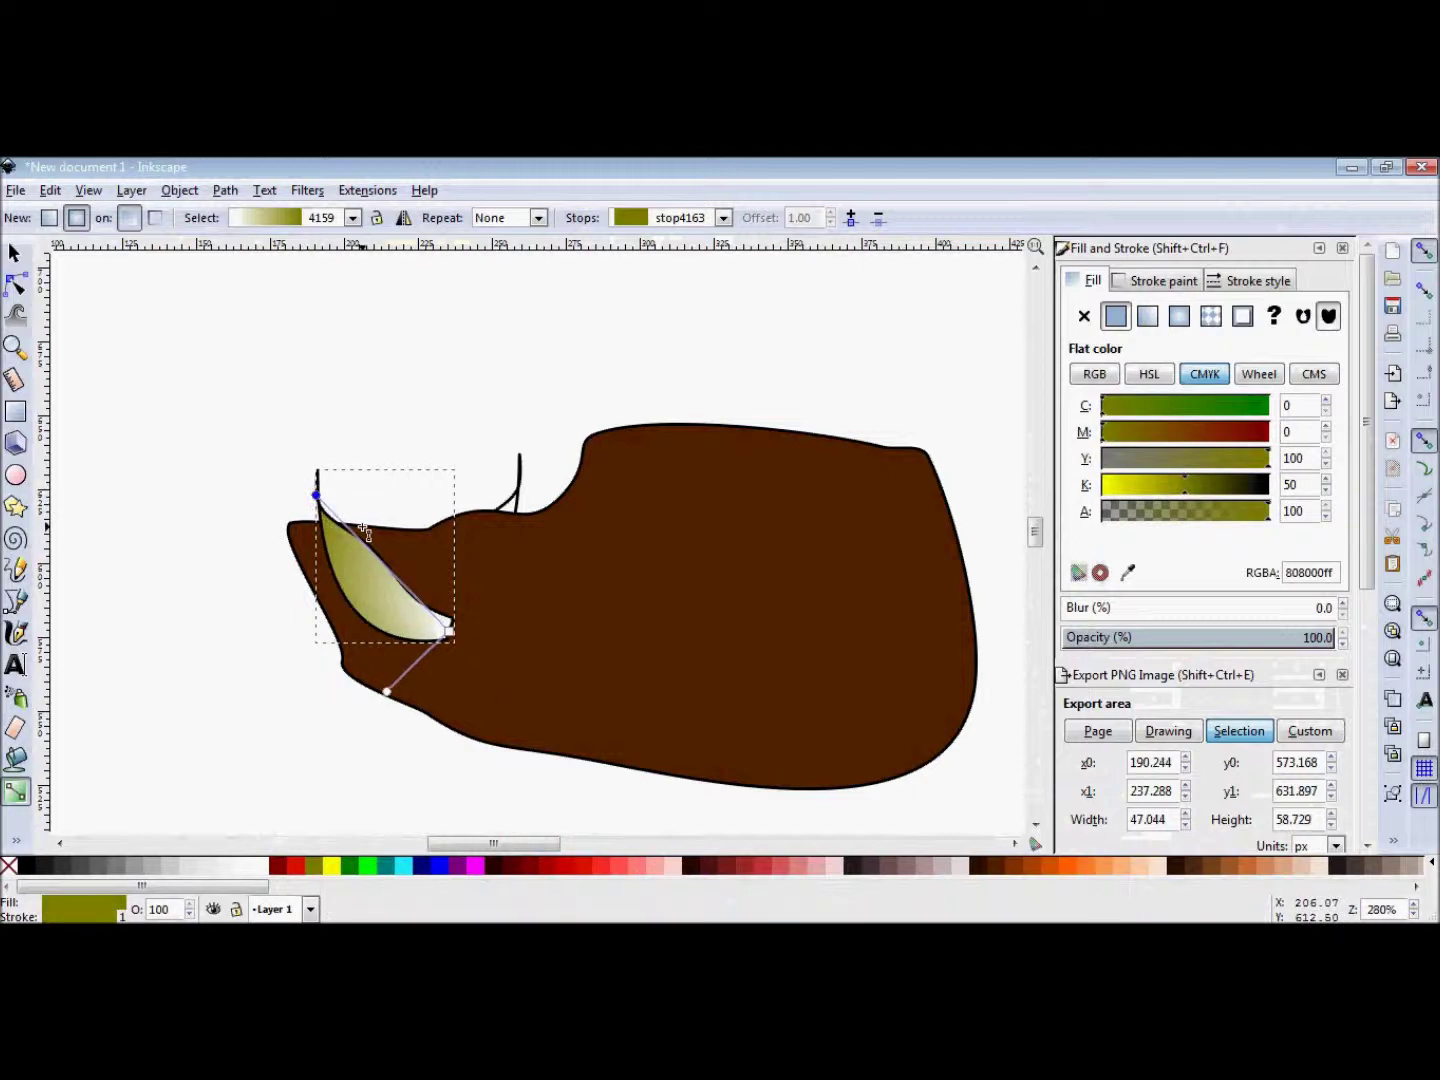
Give the back tusk an olive-to-white gradient and draw a mouth line below the front tusk.
{"action": "key", "text": "s"}
{"action": "left_click", "coordinate": [517, 495]}
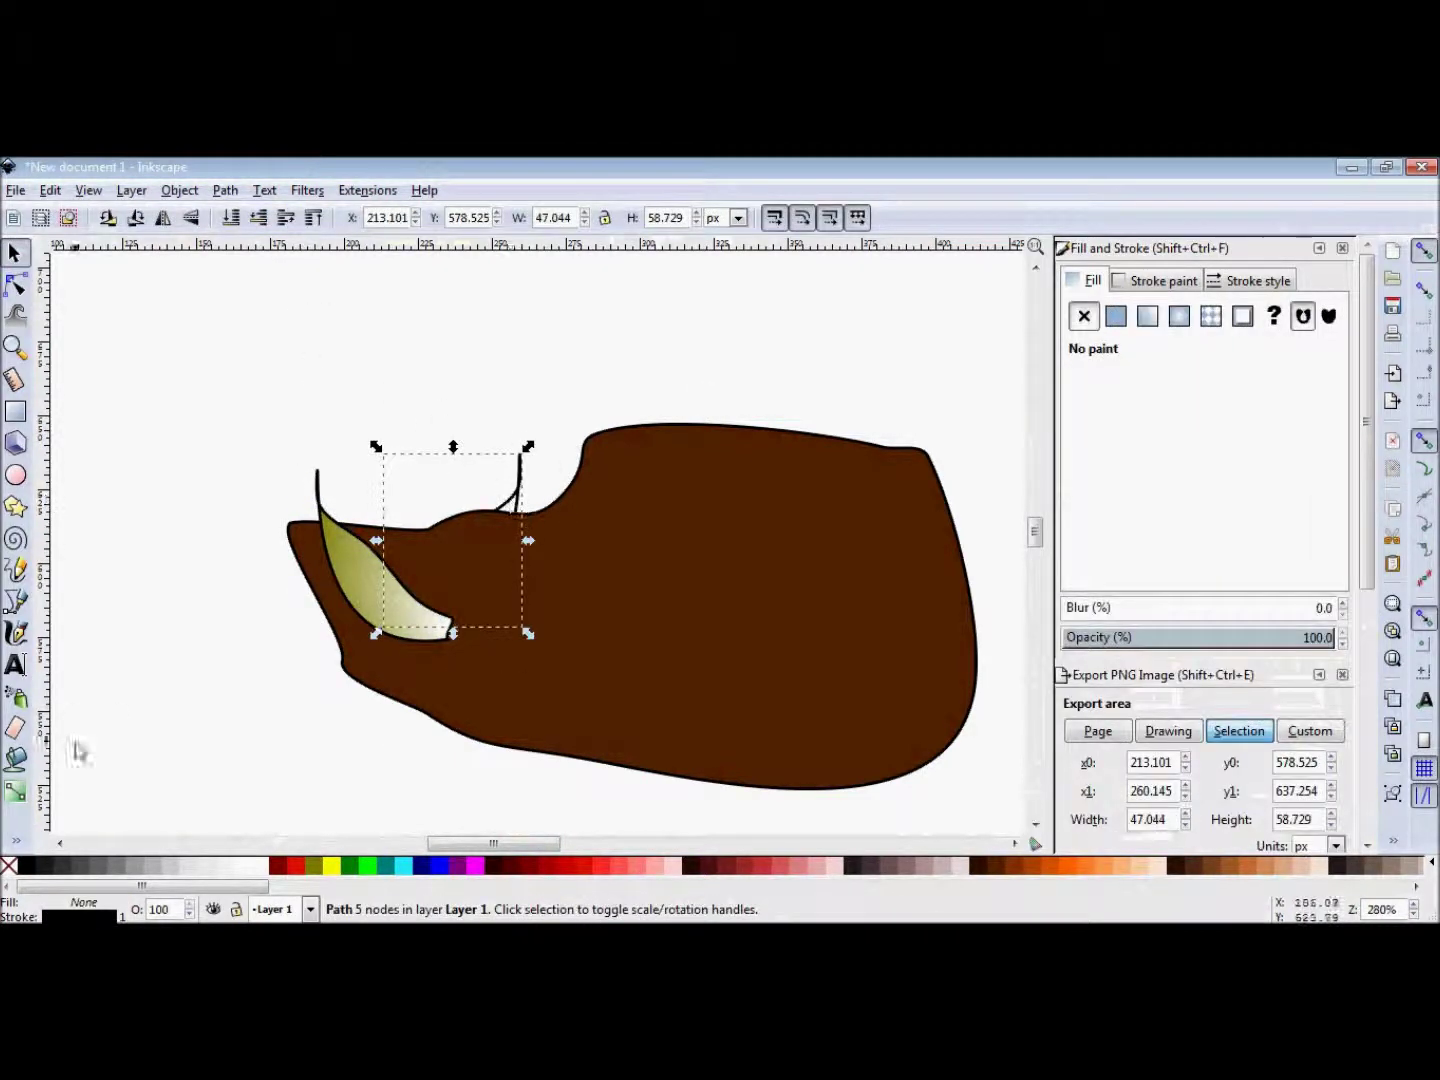
{"action": "key", "text": "g"}
{"action": "left_click_drag", "start_coordinate": [418, 617], "coordinate": [526, 495]}
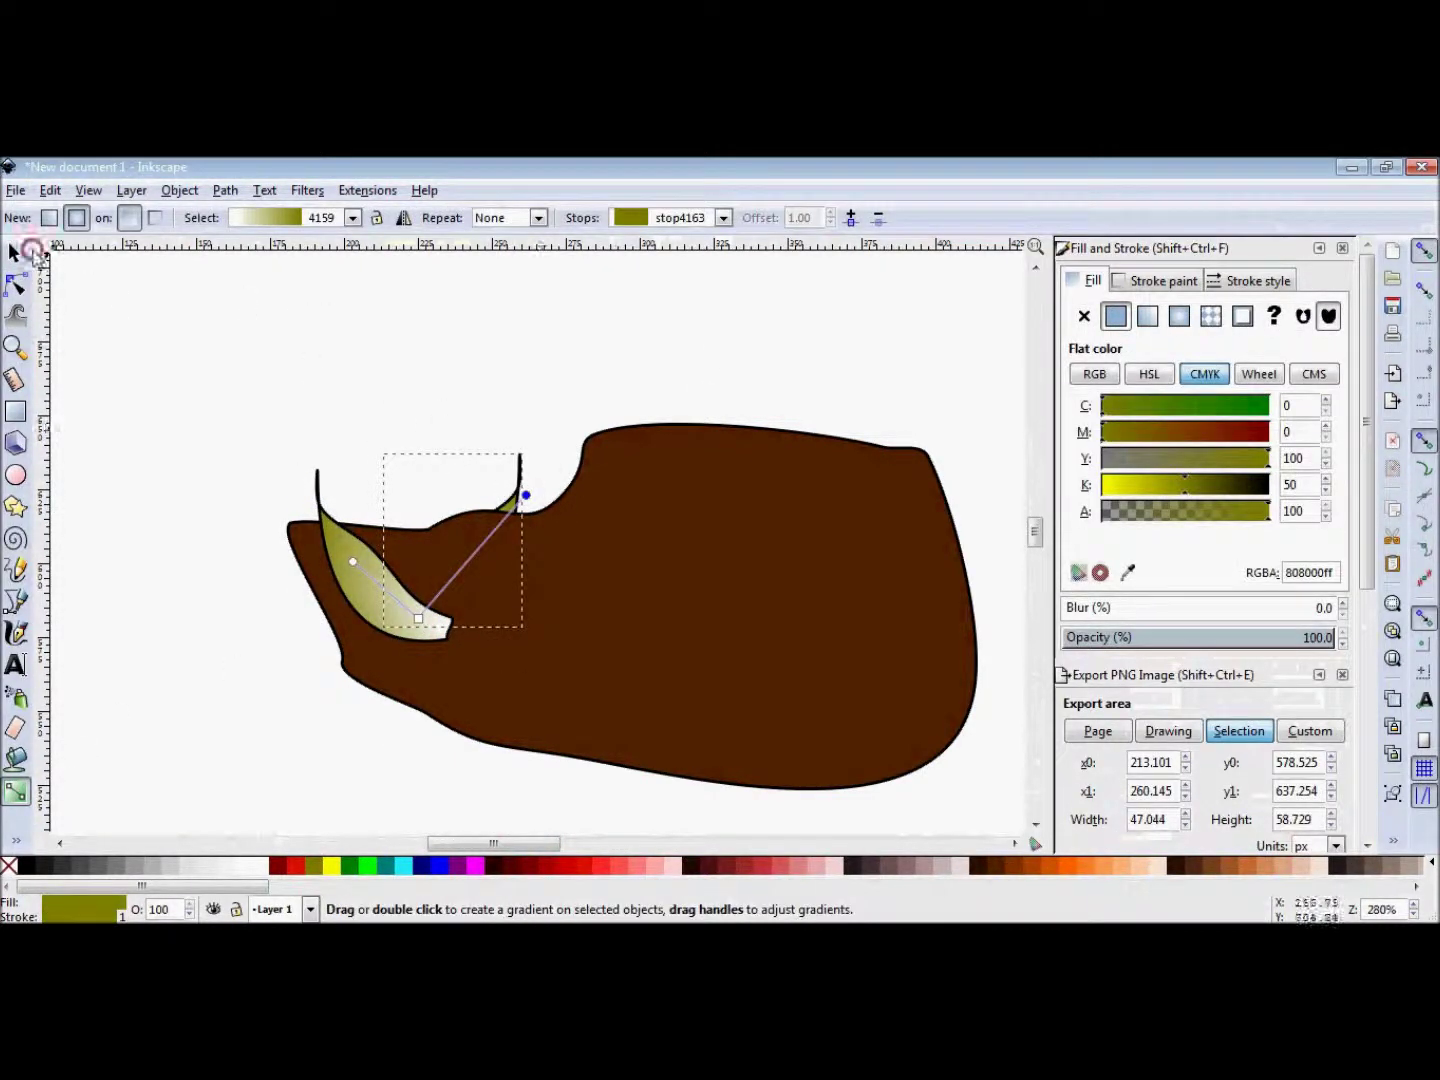
{"action": "key", "text": "s"}
{"action": "left_click", "coordinate": [225, 394]}
{"action": "key", "text": "p"}
{"action": "left_click_drag", "start_coordinate": [342, 649], "coordinate": [464, 676]}
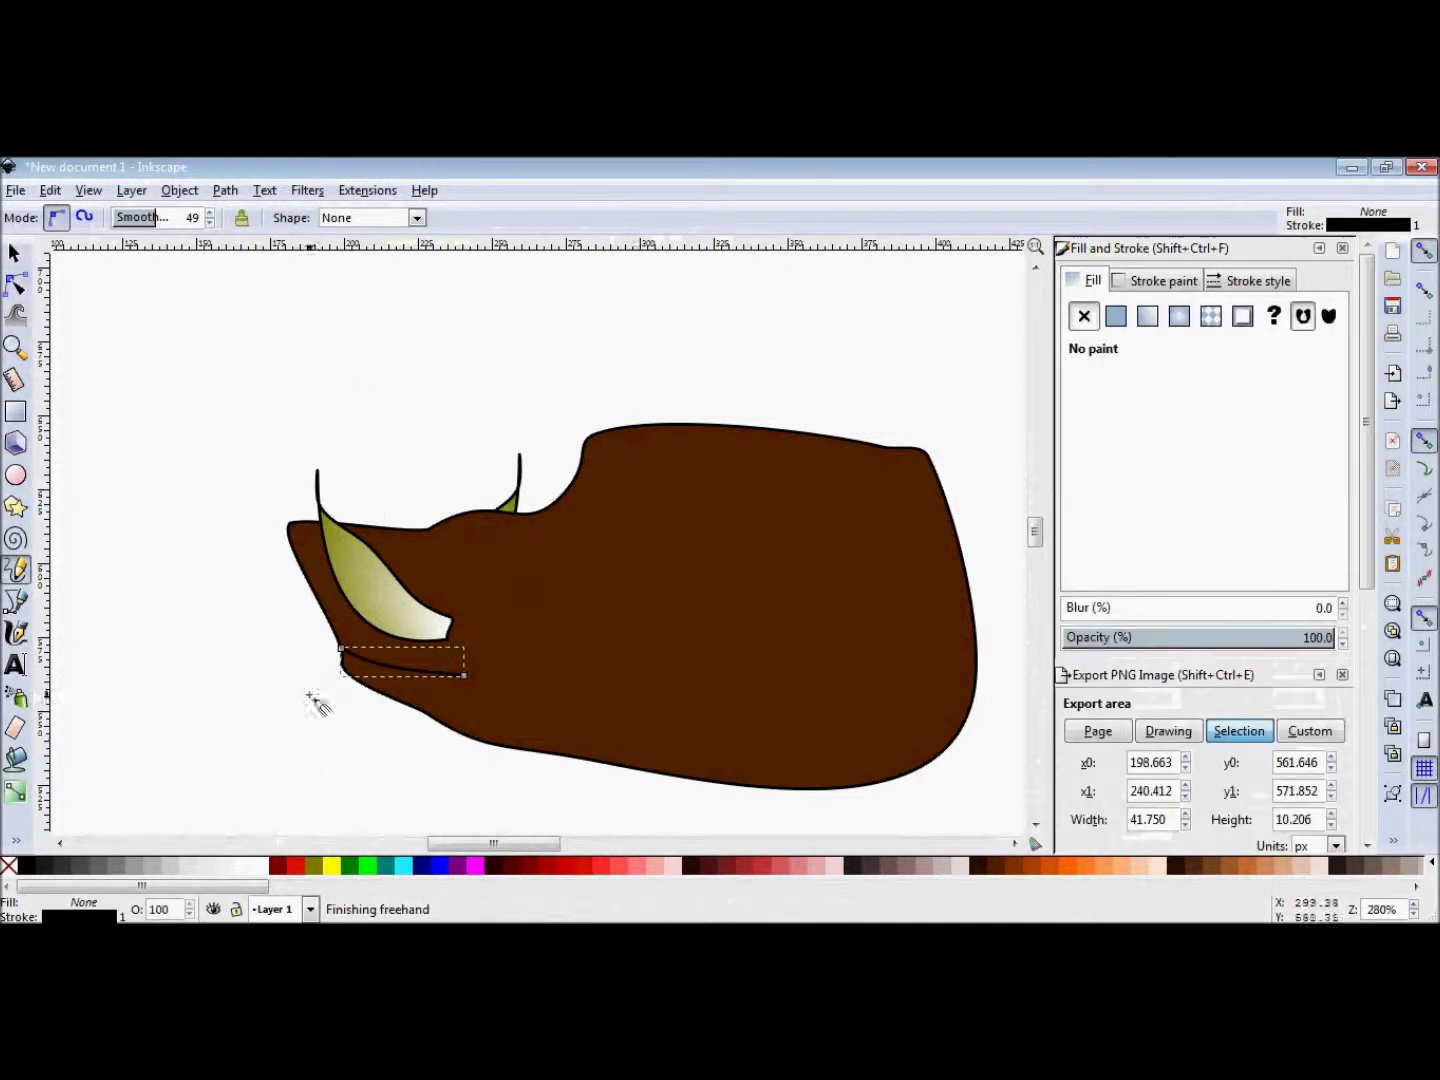
Draw an oval eye, fill the eyeball white and the pupil black.
{"action": "left_click_drag", "start_coordinate": [594, 462], "coordinate": [606, 500]}
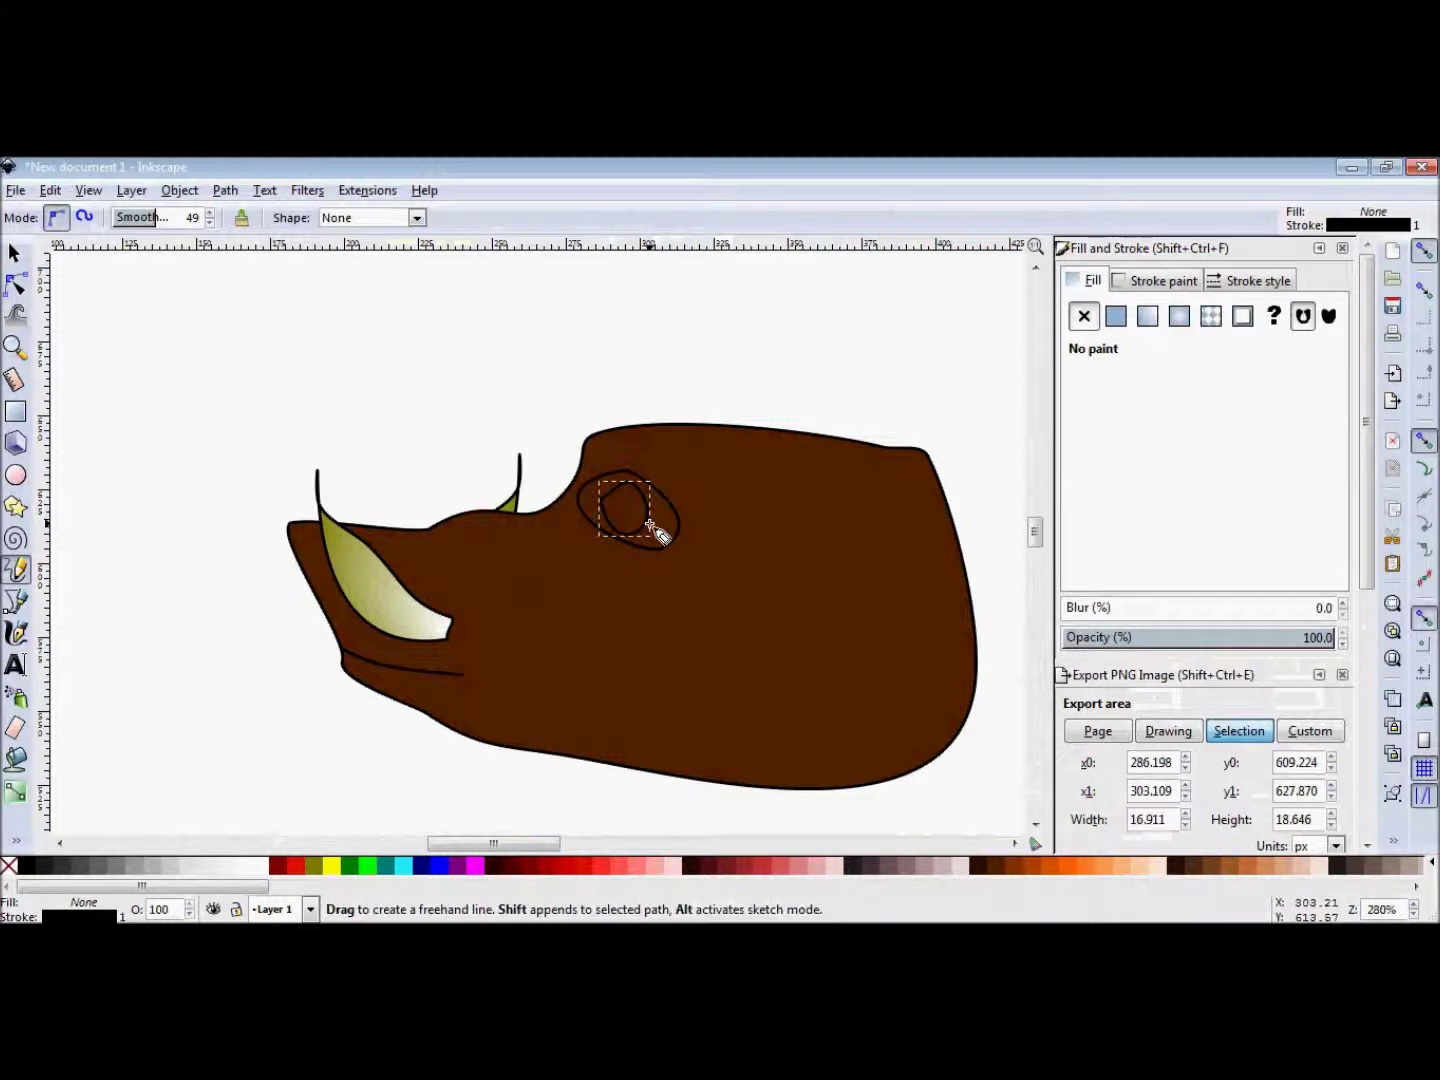
{"action": "key", "text": "s"}
{"action": "left_click", "coordinate": [620, 472]}
{"action": "right_click", "coordinate": [257, 865]}
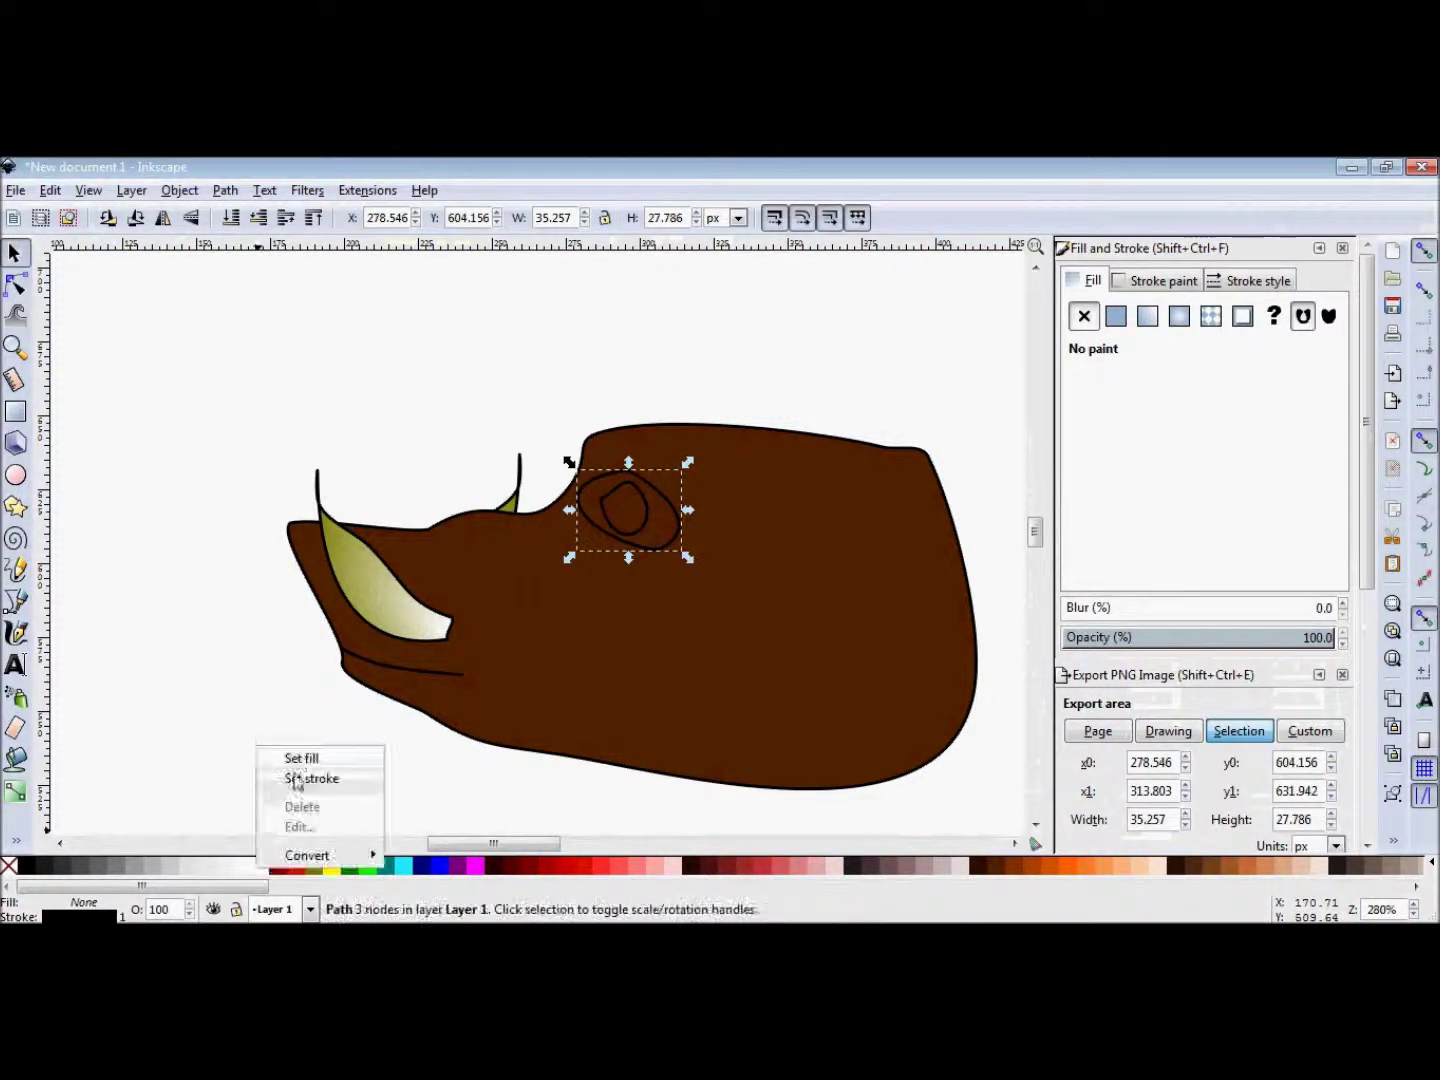
{"action": "left_click", "coordinate": [291, 756]}
{"action": "left_click", "coordinate": [626, 534]}
{"action": "left_click", "coordinate": [30, 865]}
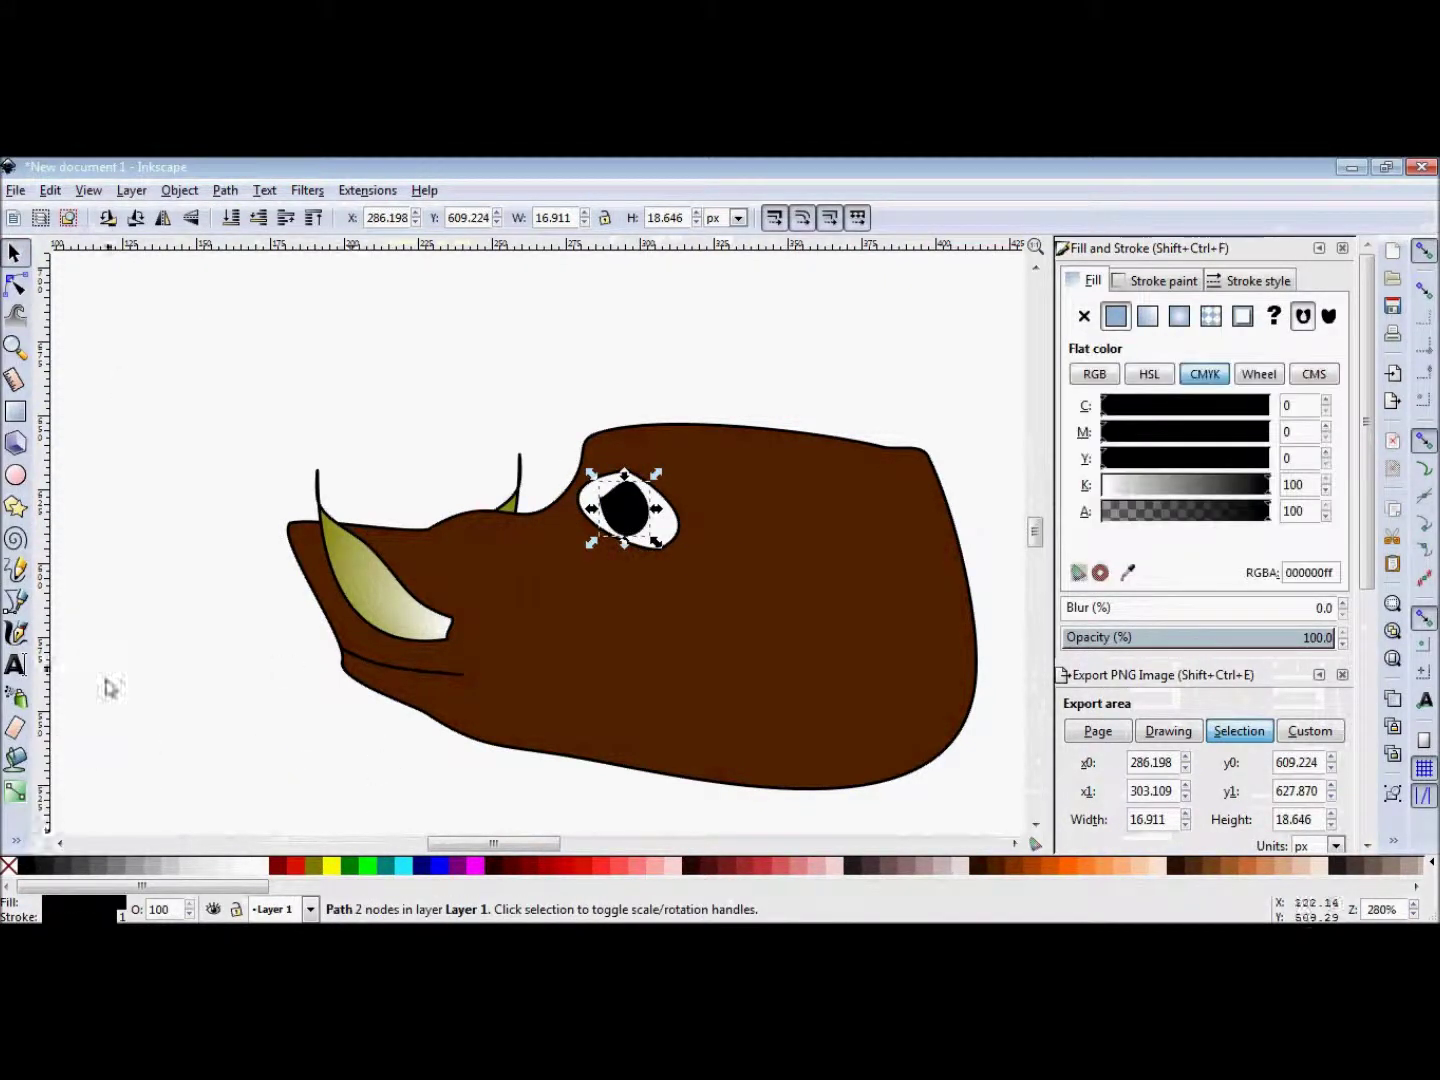
Zoom in and add a small white highlight at the pupil's top, reshaping it smaller.
{"action": "left_click", "coordinate": [15, 346]}
{"action": "left_click", "coordinate": [639, 510]}
{"action": "left_click", "coordinate": [639, 510]}
{"action": "left_click", "coordinate": [639, 510]}
{"action": "left_click", "coordinate": [639, 510]}
{"action": "left_click", "coordinate": [639, 510]}
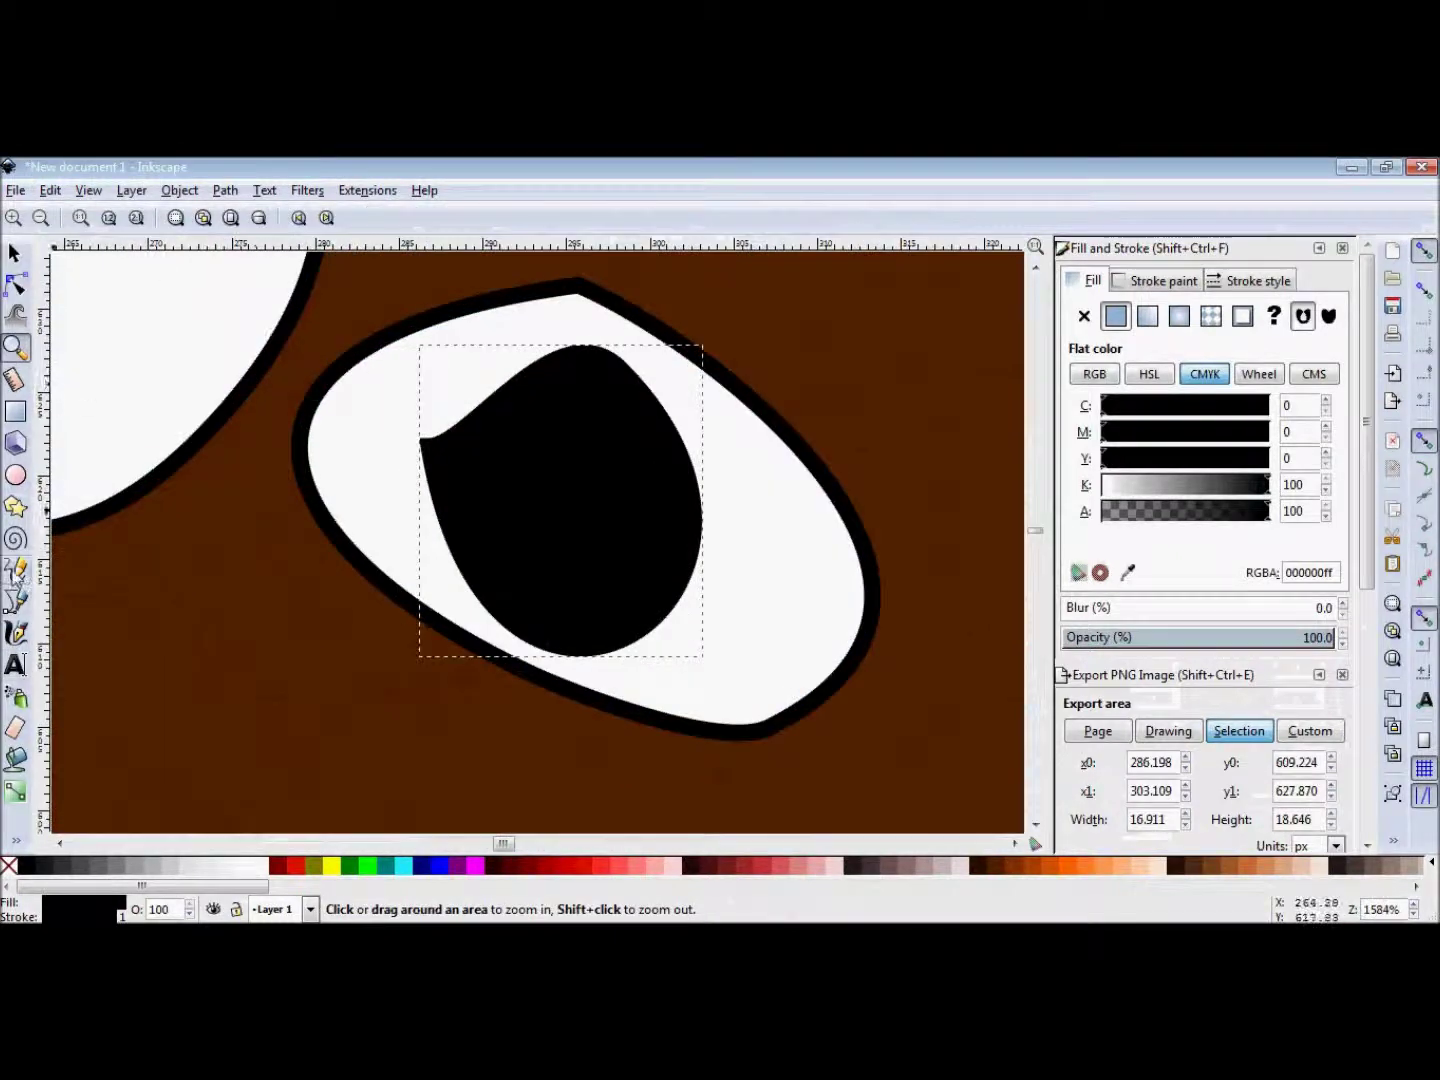
{"action": "key", "text": "p"}
{"action": "mouse_move", "coordinate": [536, 362]}
{"action": "left_mouse_down"}
{"action": "mouse_move", "coordinate": [580, 362]}
{"action": "mouse_move", "coordinate": [536, 365]}
{"action": "left_mouse_up"}
{"action": "right_click", "coordinate": [256, 866]}
{"action": "left_click", "coordinate": [306, 745]}
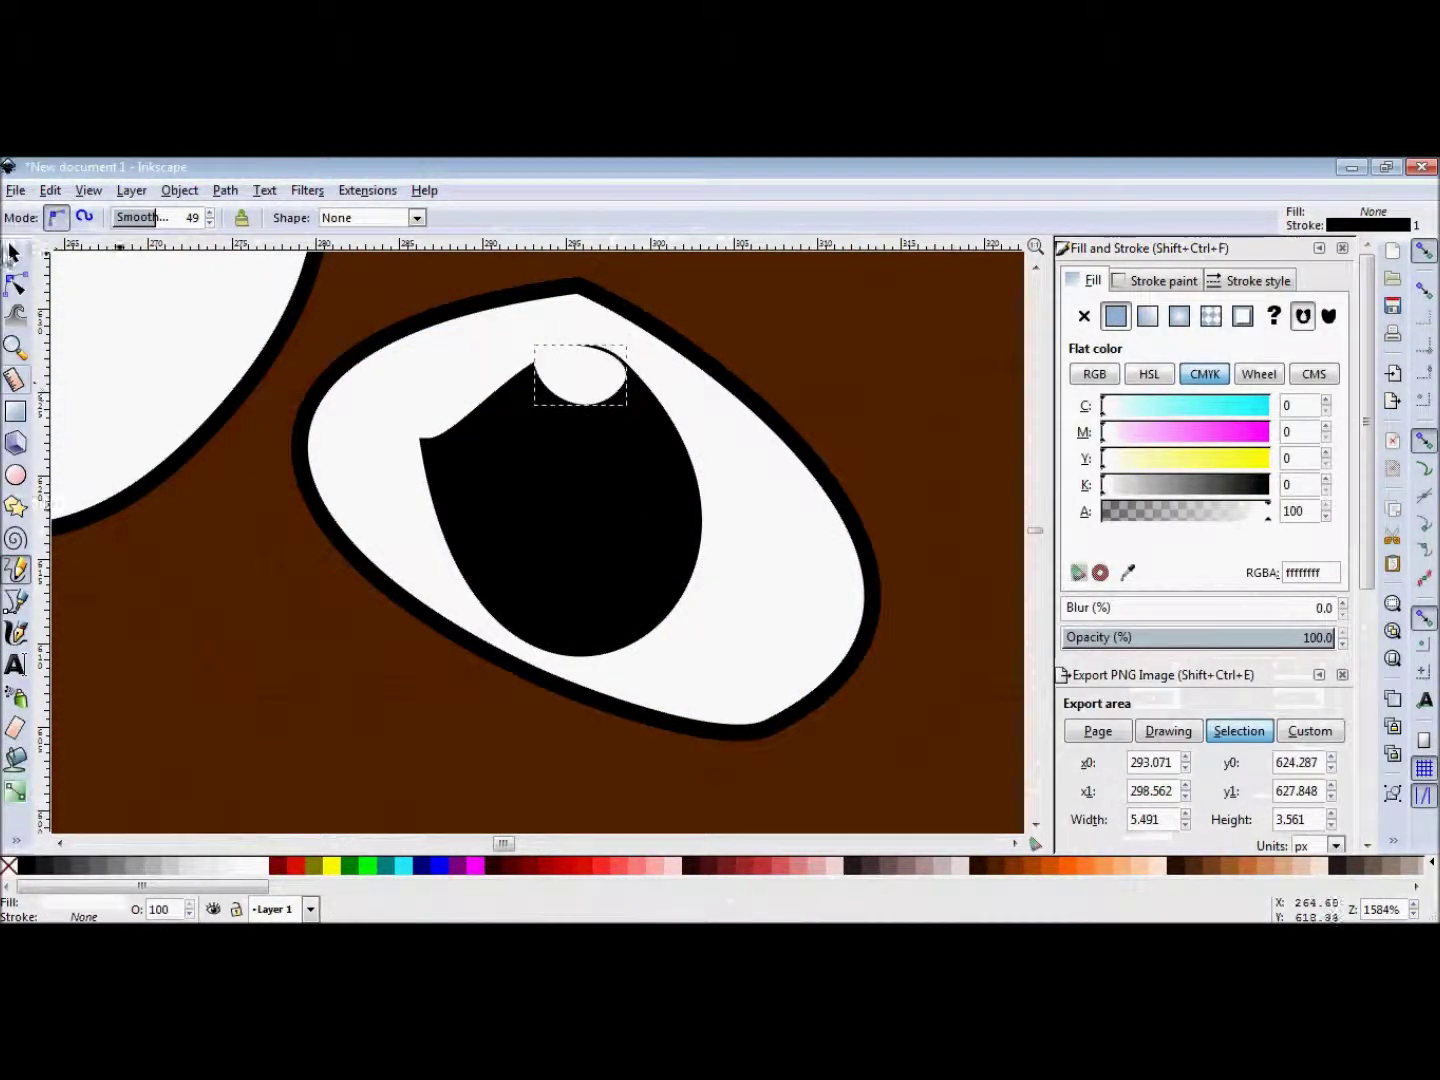
{"action": "left_click", "coordinate": [16, 285]}
{"action": "mouse_move", "coordinate": [626, 379]}
{"action": "left_mouse_down"}
{"action": "mouse_move", "coordinate": [545, 372]}
{"action": "mouse_move", "coordinate": [557, 425]}
{"action": "left_mouse_up"}
Zoom back out to the whole head and clear the selection.
{"action": "left_click", "coordinate": [15, 347]}
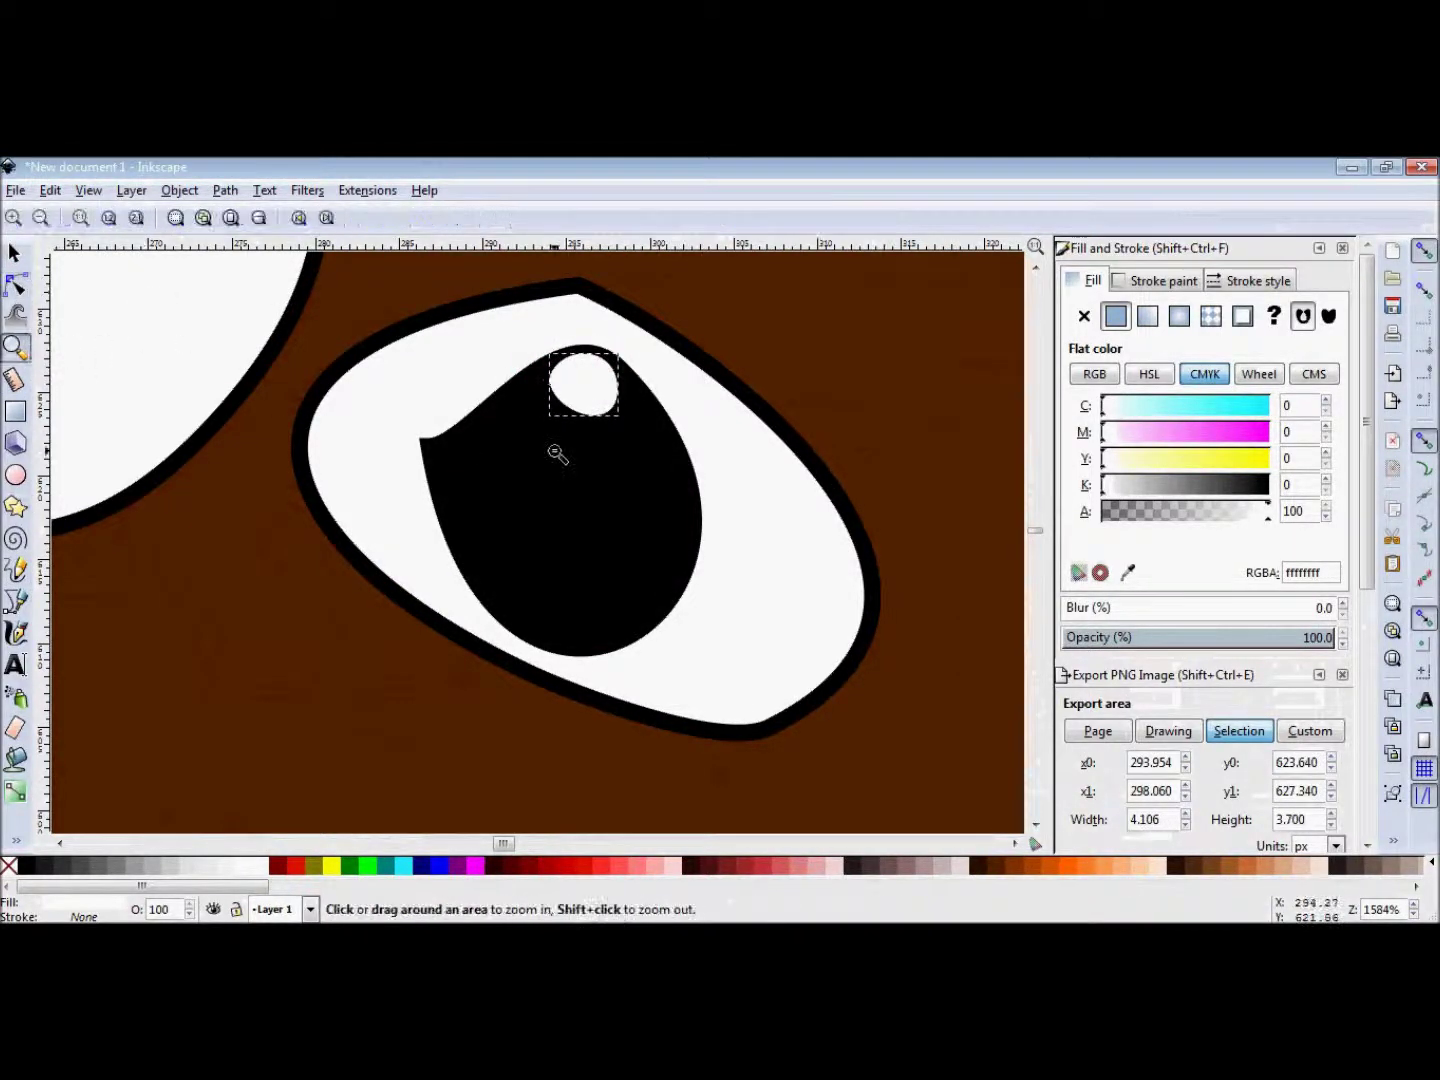
{"action": "key", "text": "5"}
{"action": "left_click", "coordinate": [14, 253]}
{"action": "left_click", "coordinate": [932, 525]}
Draw a second white highlight in the pupil, move it upward and remove its outline.
{"action": "scroll", "coordinate": [830, 505], "scroll_direction": "up", "scroll_amount": 3}
{"action": "scroll", "coordinate": [830, 505], "scroll_direction": "down", "scroll_amount": 4}
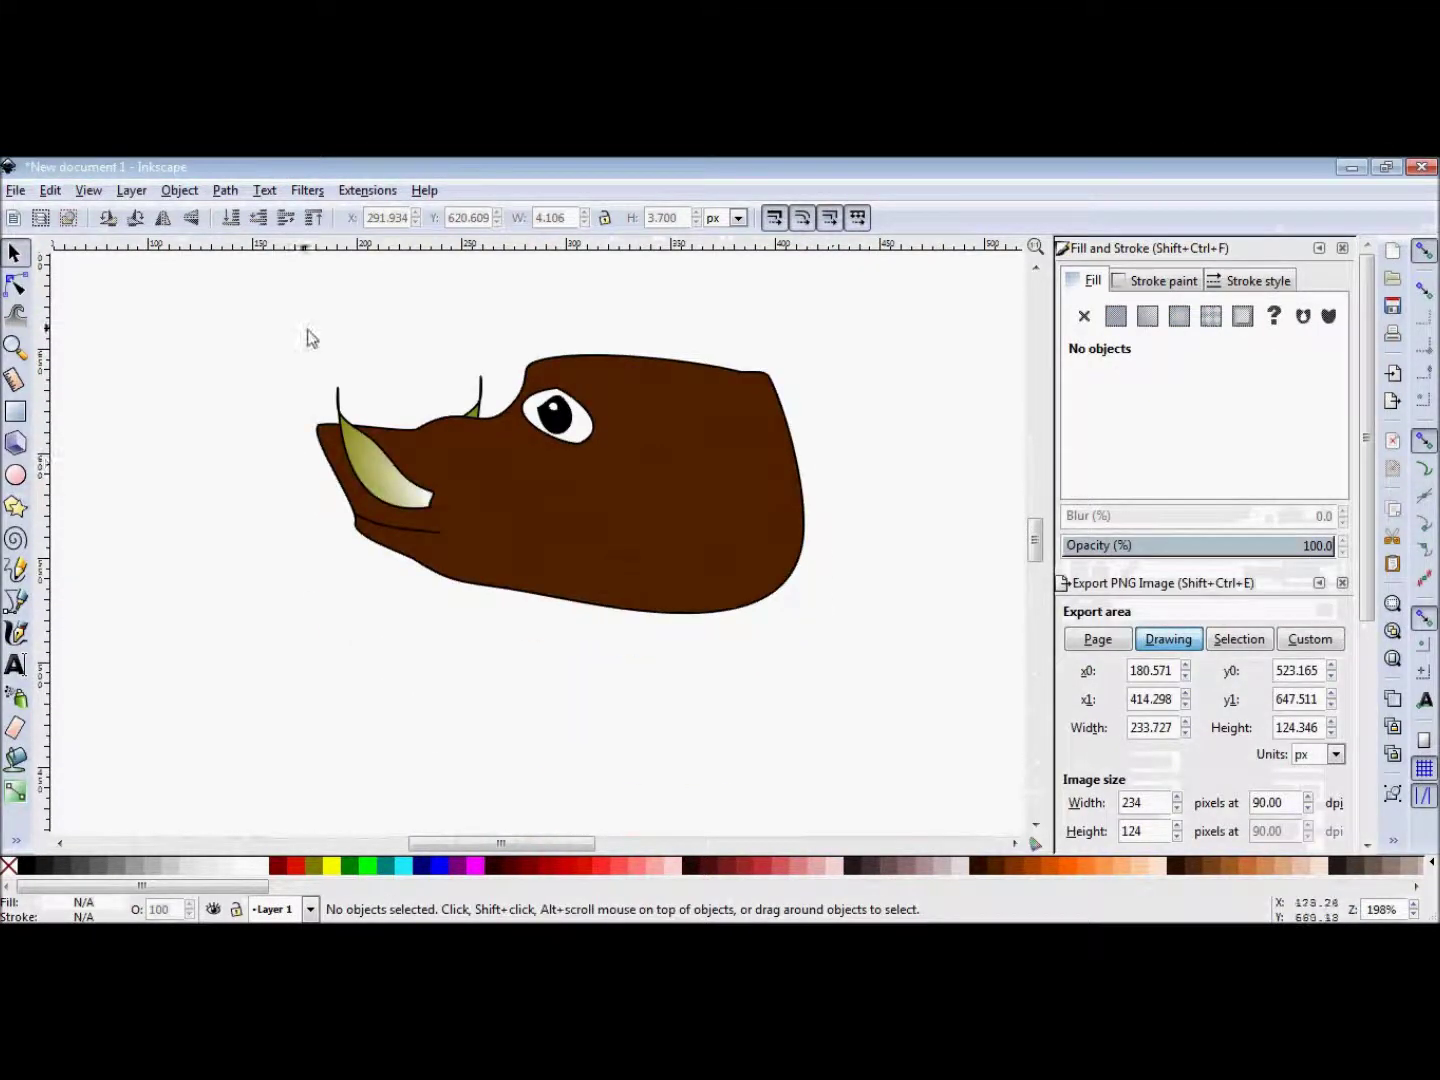
{"action": "key", "text": "z"}
{"action": "left_click_drag", "start_coordinate": [499, 386], "coordinate": [665, 485]}
{"action": "key", "text": "p"}
{"action": "left_click_drag", "start_coordinate": [337, 419], "coordinate": [337, 478]}
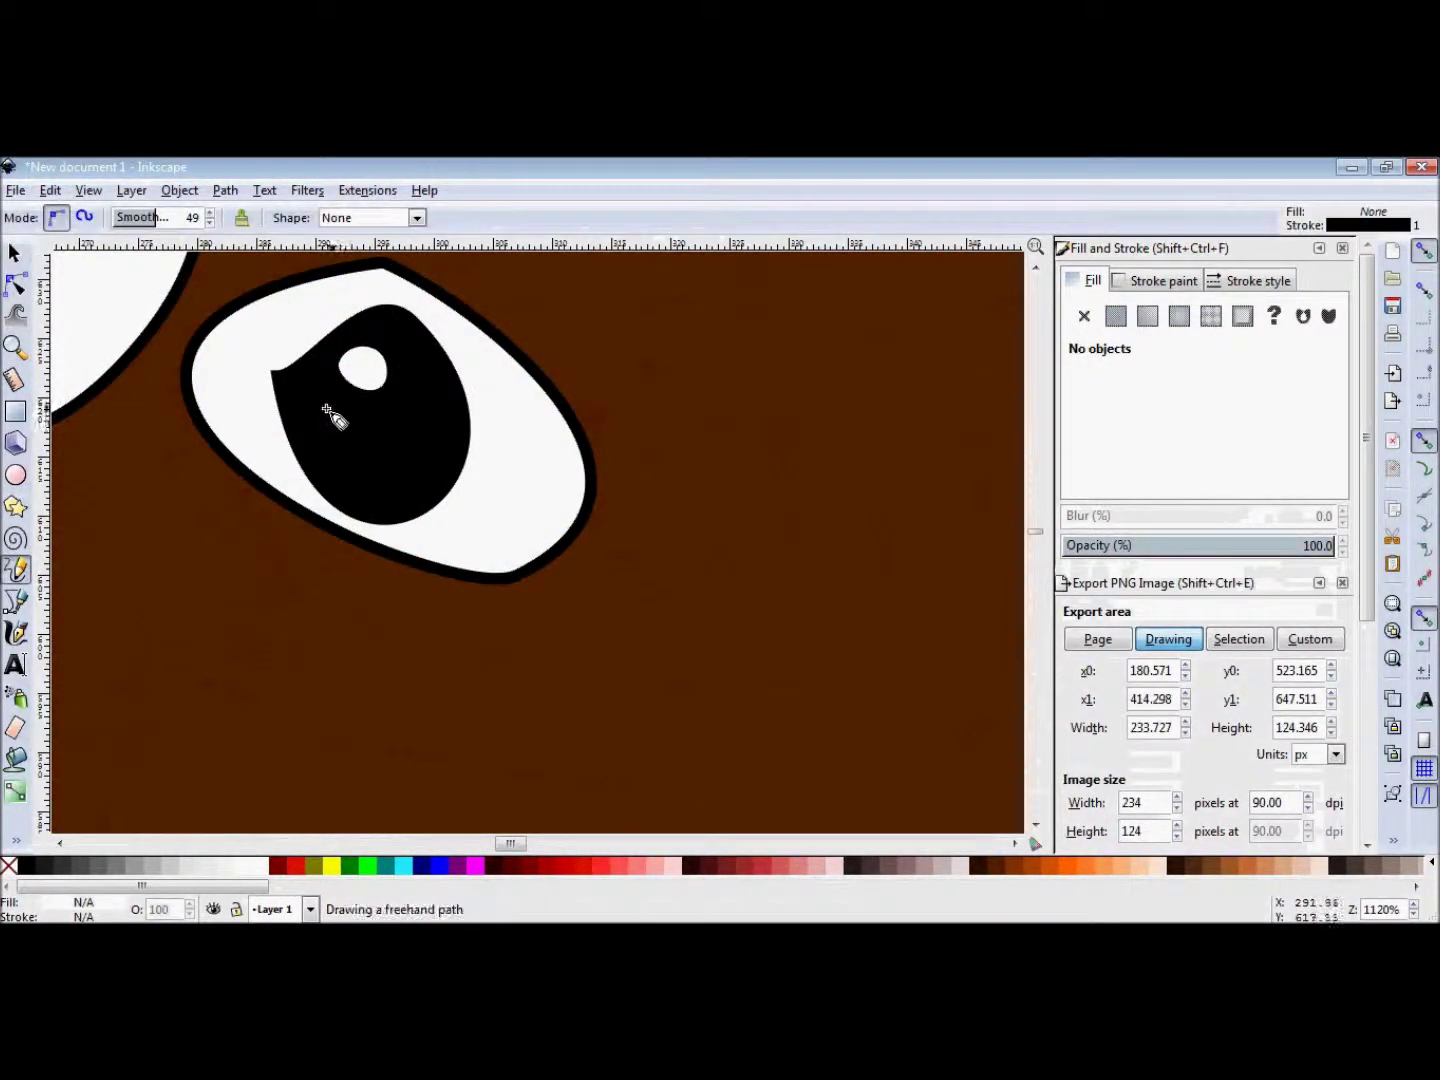
{"action": "right_click", "coordinate": [260, 866]}
{"action": "left_click", "coordinate": [301, 758]}
{"action": "key", "text": "s"}
{"action": "left_click_drag", "start_coordinate": [322, 430], "coordinate": [322, 391]}
{"action": "right_click", "coordinate": [8, 866]}
{"action": "left_click", "coordinate": [50, 783]}
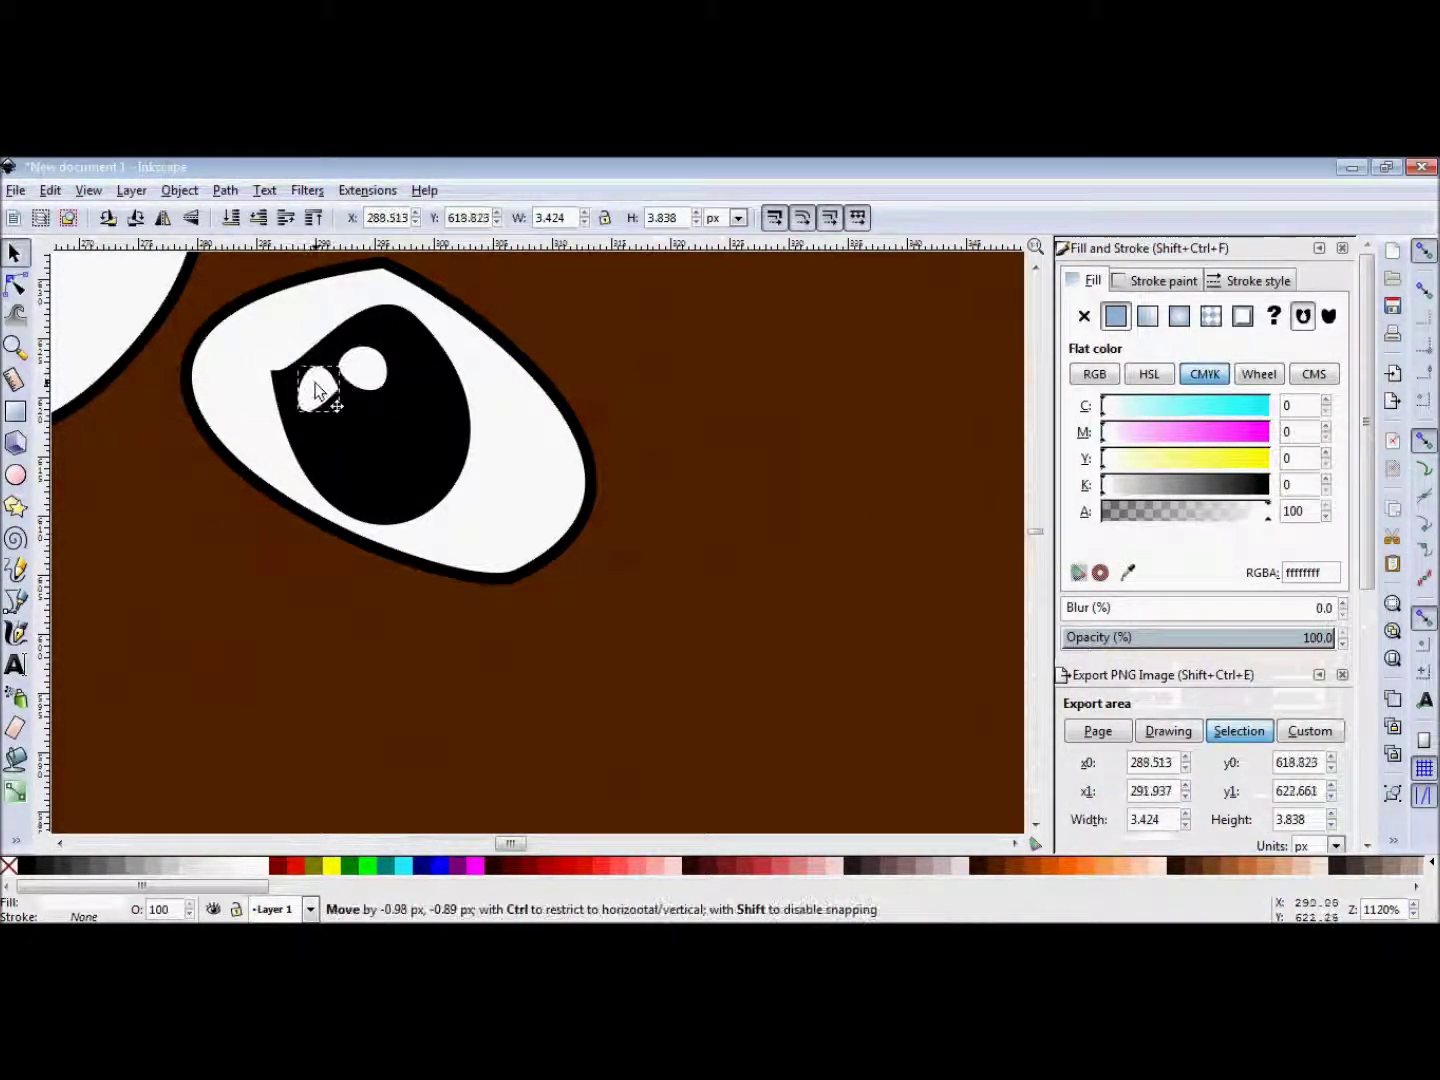
Add a third tiny white highlight with no outline and move it lower in the pupil.
{"action": "key", "text": "p"}
{"action": "left_click_drag", "start_coordinate": [411, 400], "coordinate": [414, 398]}
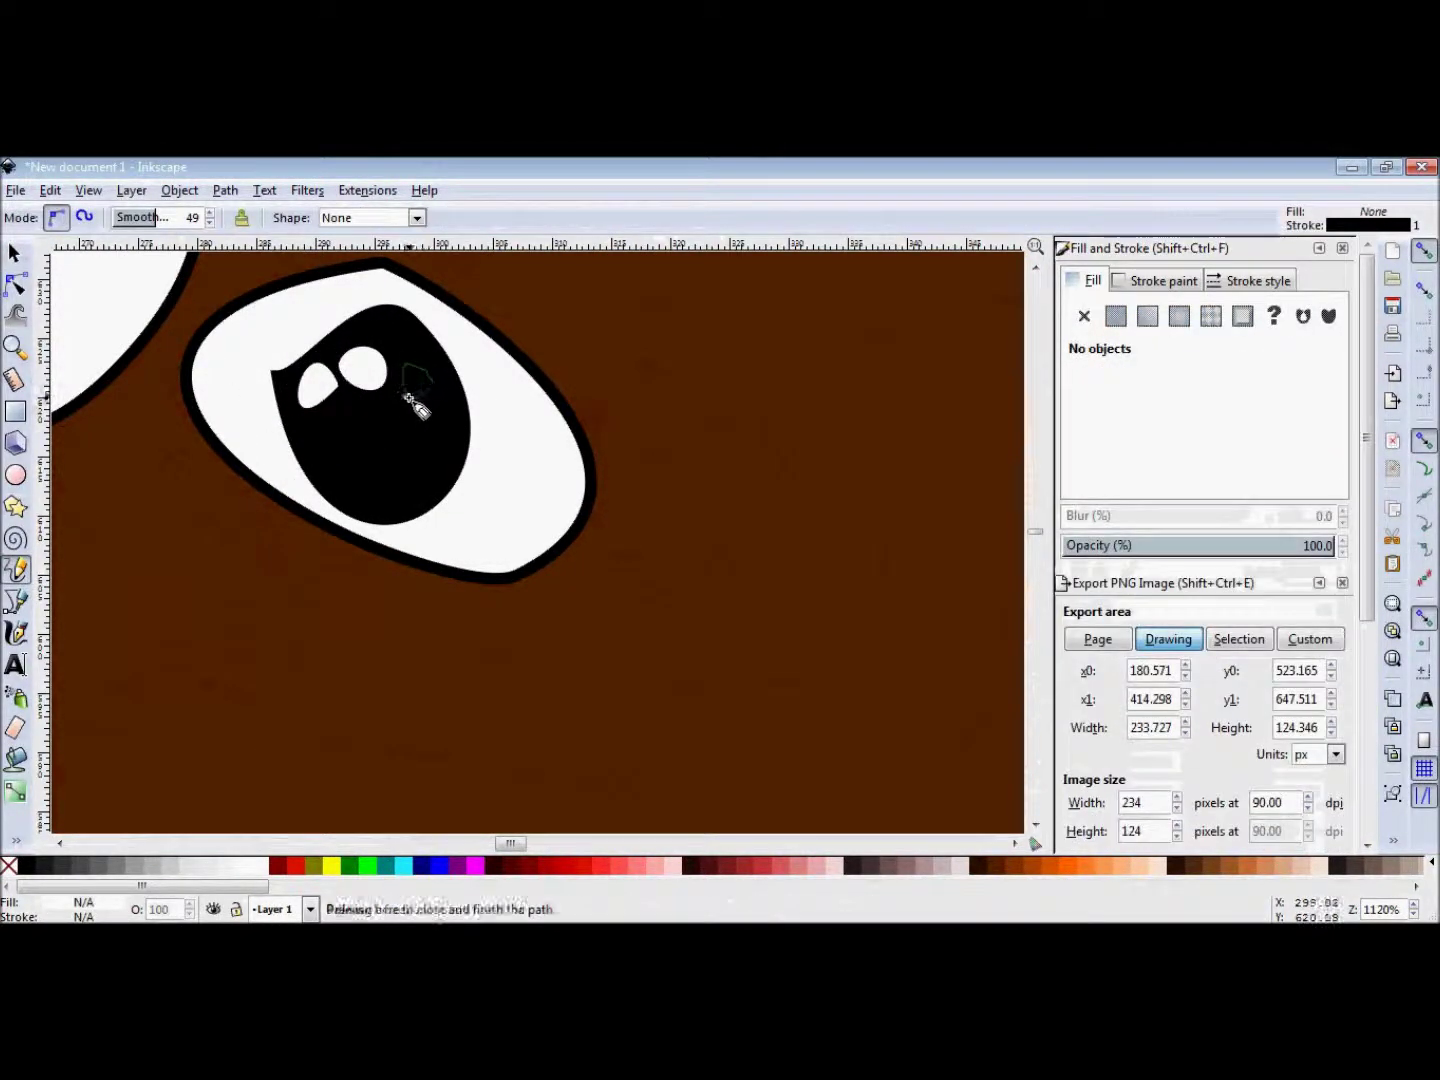
{"action": "right_click", "coordinate": [260, 867]}
{"action": "left_click", "coordinate": [296, 749]}
{"action": "right_click", "coordinate": [8, 866]}
{"action": "left_click", "coordinate": [50, 783]}
{"action": "key", "text": "s"}
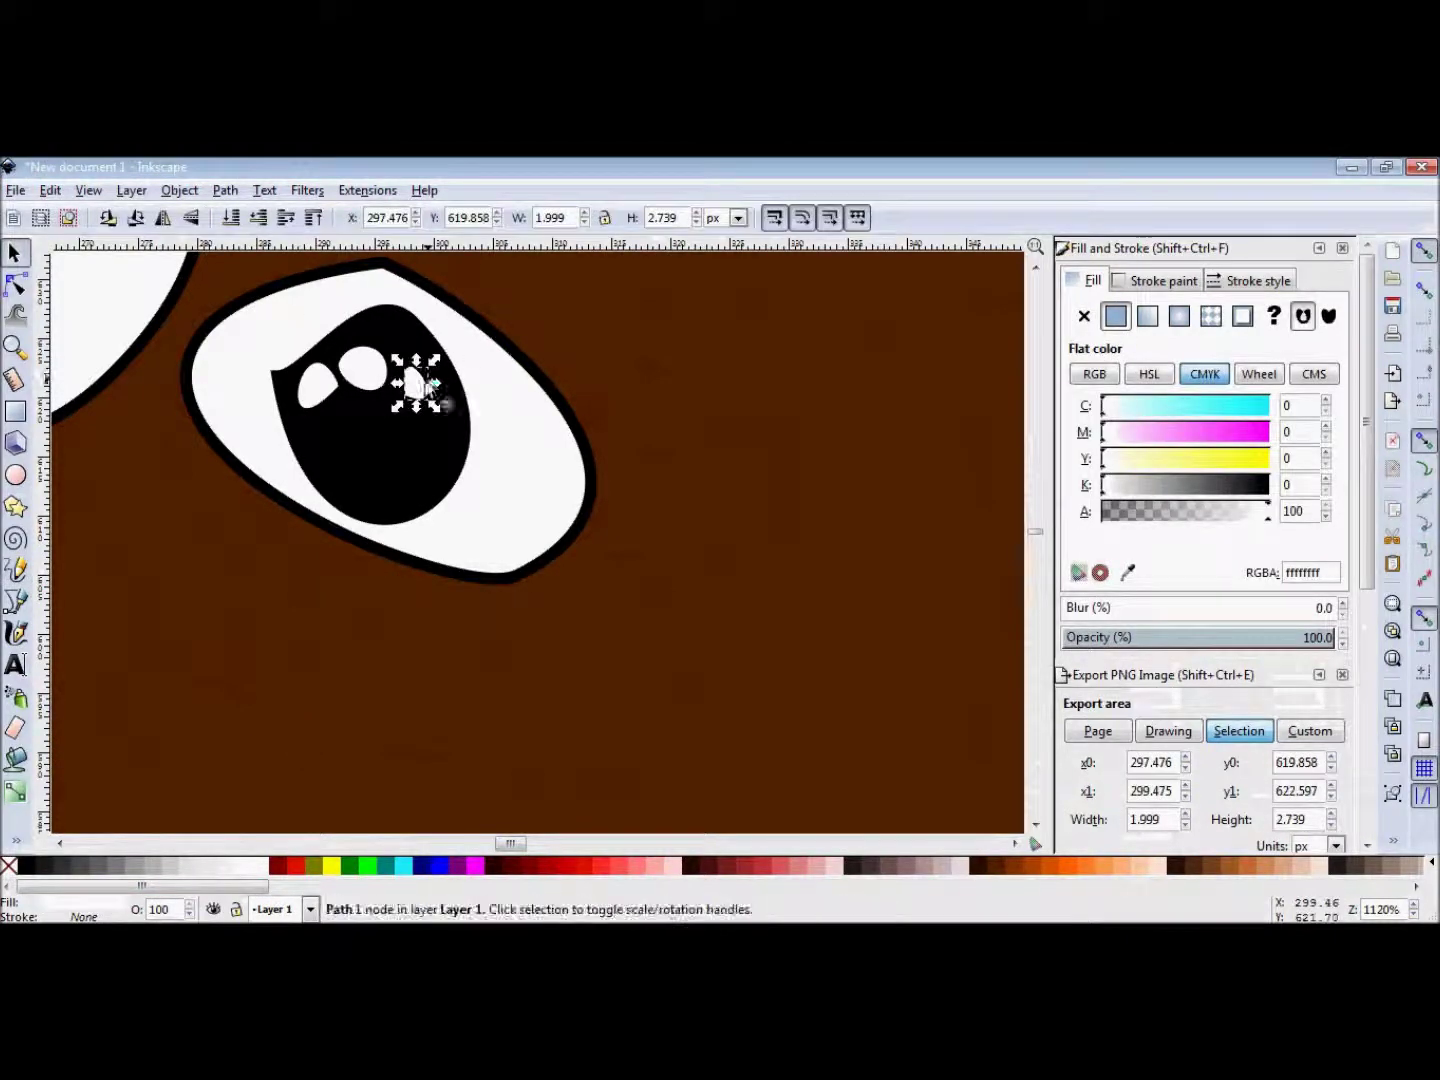
{"action": "left_click_drag", "start_coordinate": [413, 382], "coordinate": [357, 418]}
Zoom out to the whole head, then zoom far into the pupil.
{"action": "left_click", "coordinate": [15, 347]}
{"action": "key", "text": "5"}
{"action": "key", "text": "s"}
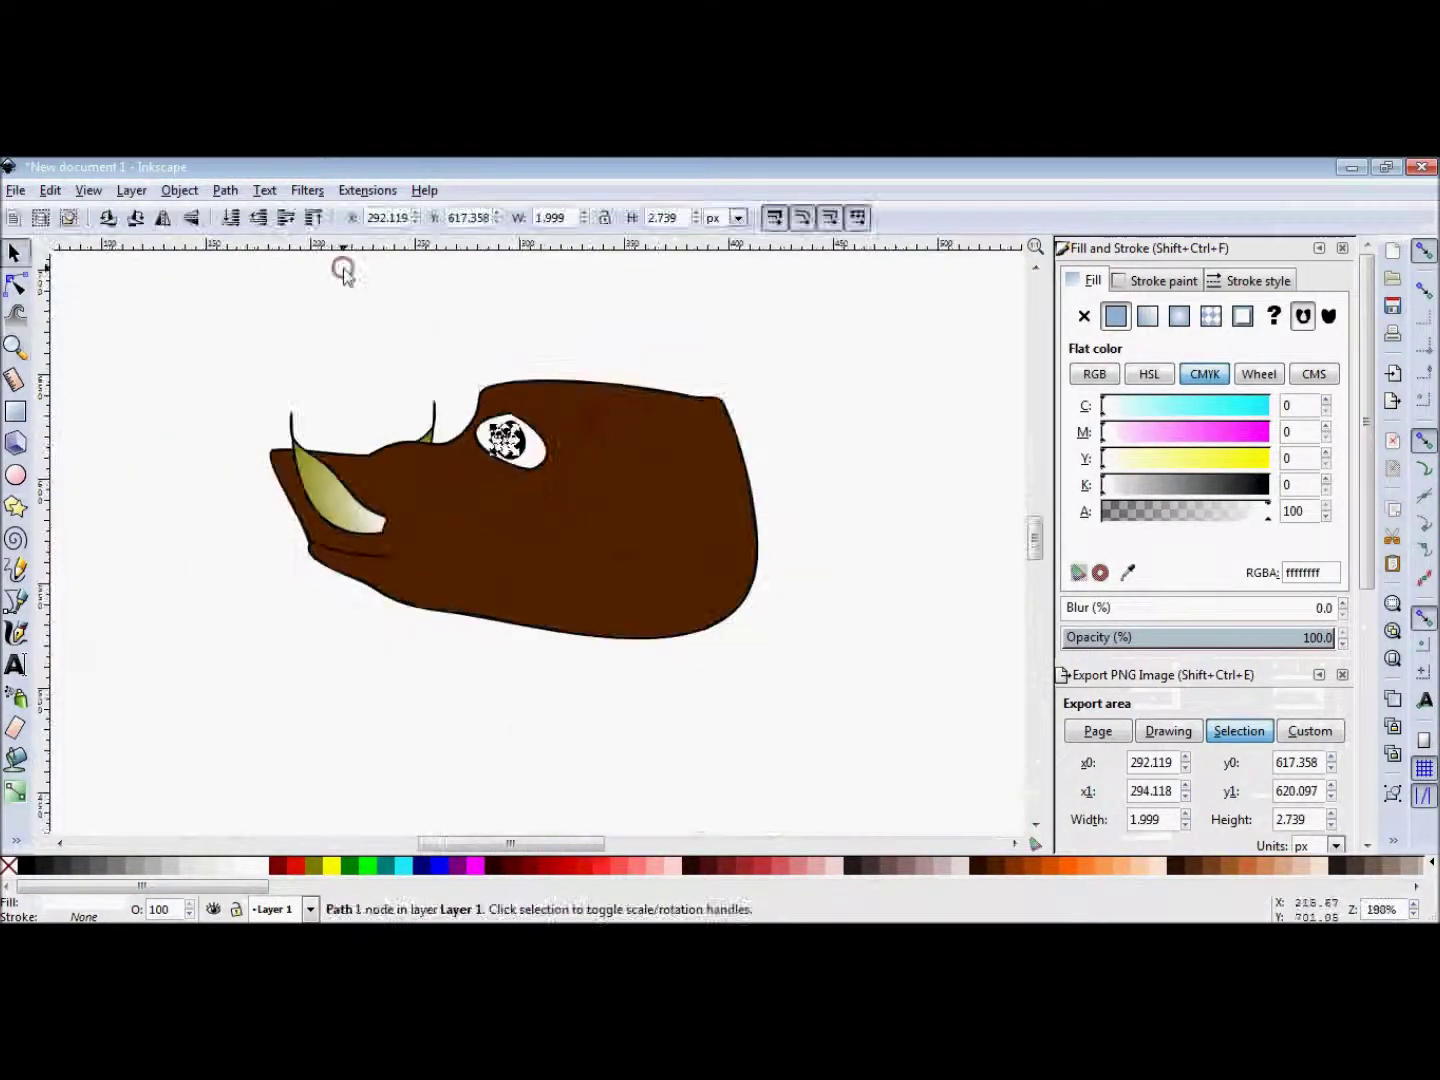
{"action": "key", "text": "Escape"}
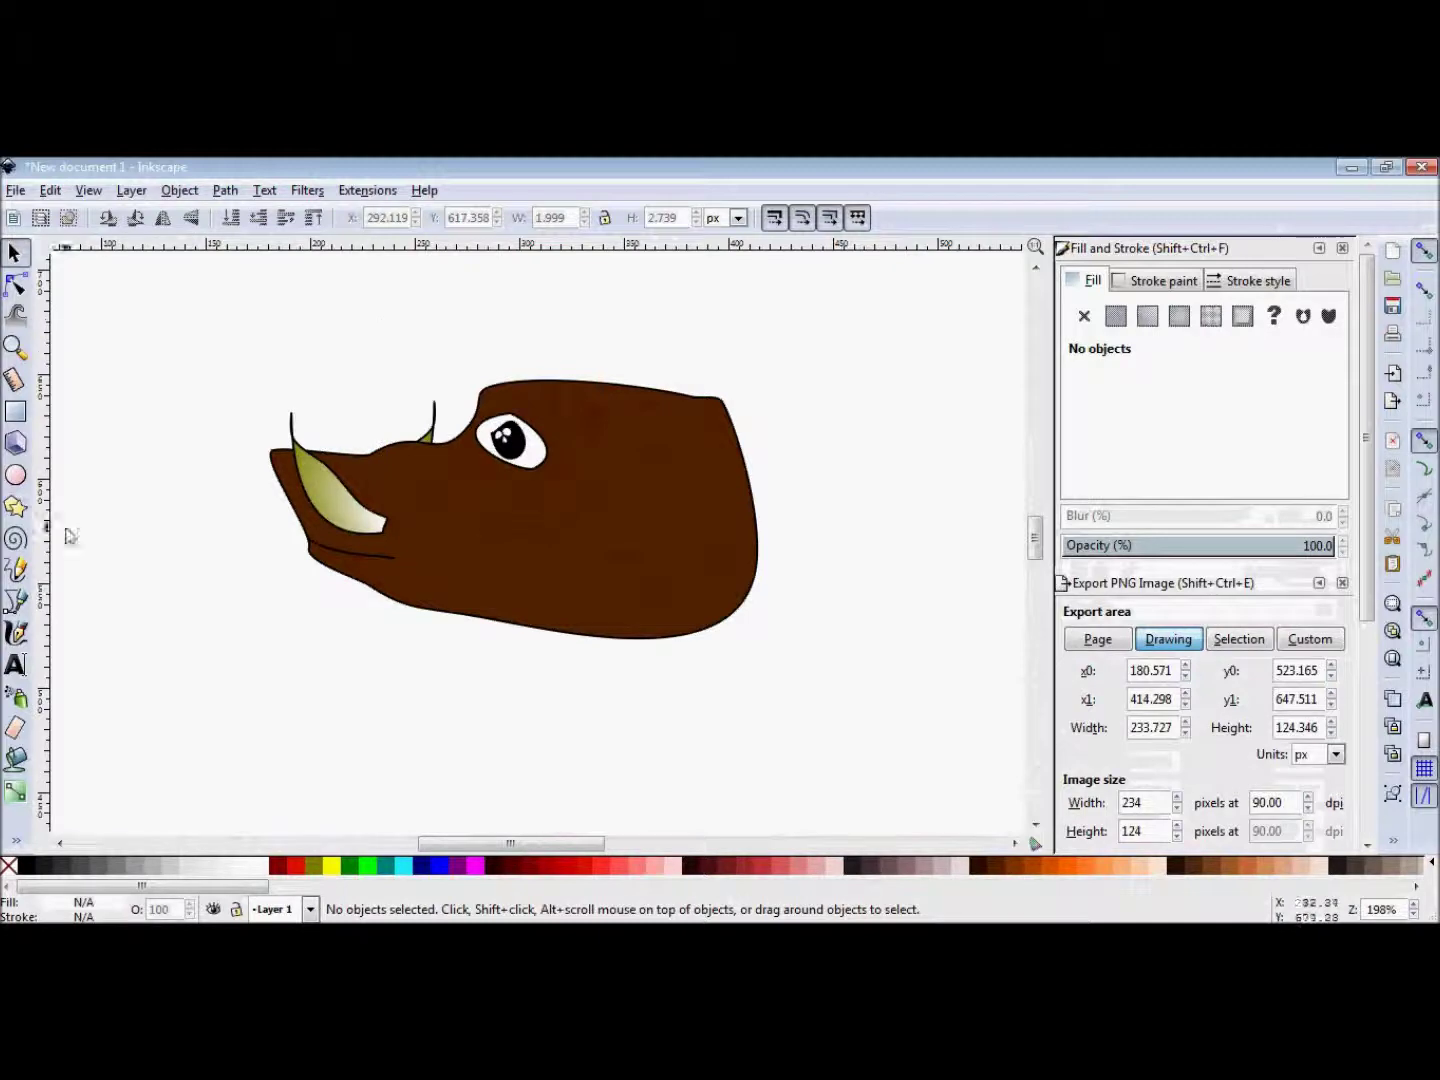
{"action": "left_click", "coordinate": [14, 347]}
{"action": "left_click_drag", "start_coordinate": [510, 440], "coordinate": [554, 463]}
{"action": "scroll", "coordinate": [560, 466], "scroll_direction": "up", "scroll_amount": 5}
{"action": "scroll", "coordinate": [411, 761], "scroll_direction": "left", "scroll_amount": 5}
Narrow the left and upper highlights into slim pointed ovals by editing their nodes.
{"action": "left_click", "coordinate": [14, 283]}
{"action": "left_click", "coordinate": [358, 464]}
{"action": "mouse_move", "coordinate": [323, 446]}
{"action": "left_mouse_down"}
{"action": "mouse_move", "coordinate": [340, 443]}
{"action": "mouse_move", "coordinate": [337, 417]}
{"action": "left_mouse_up"}
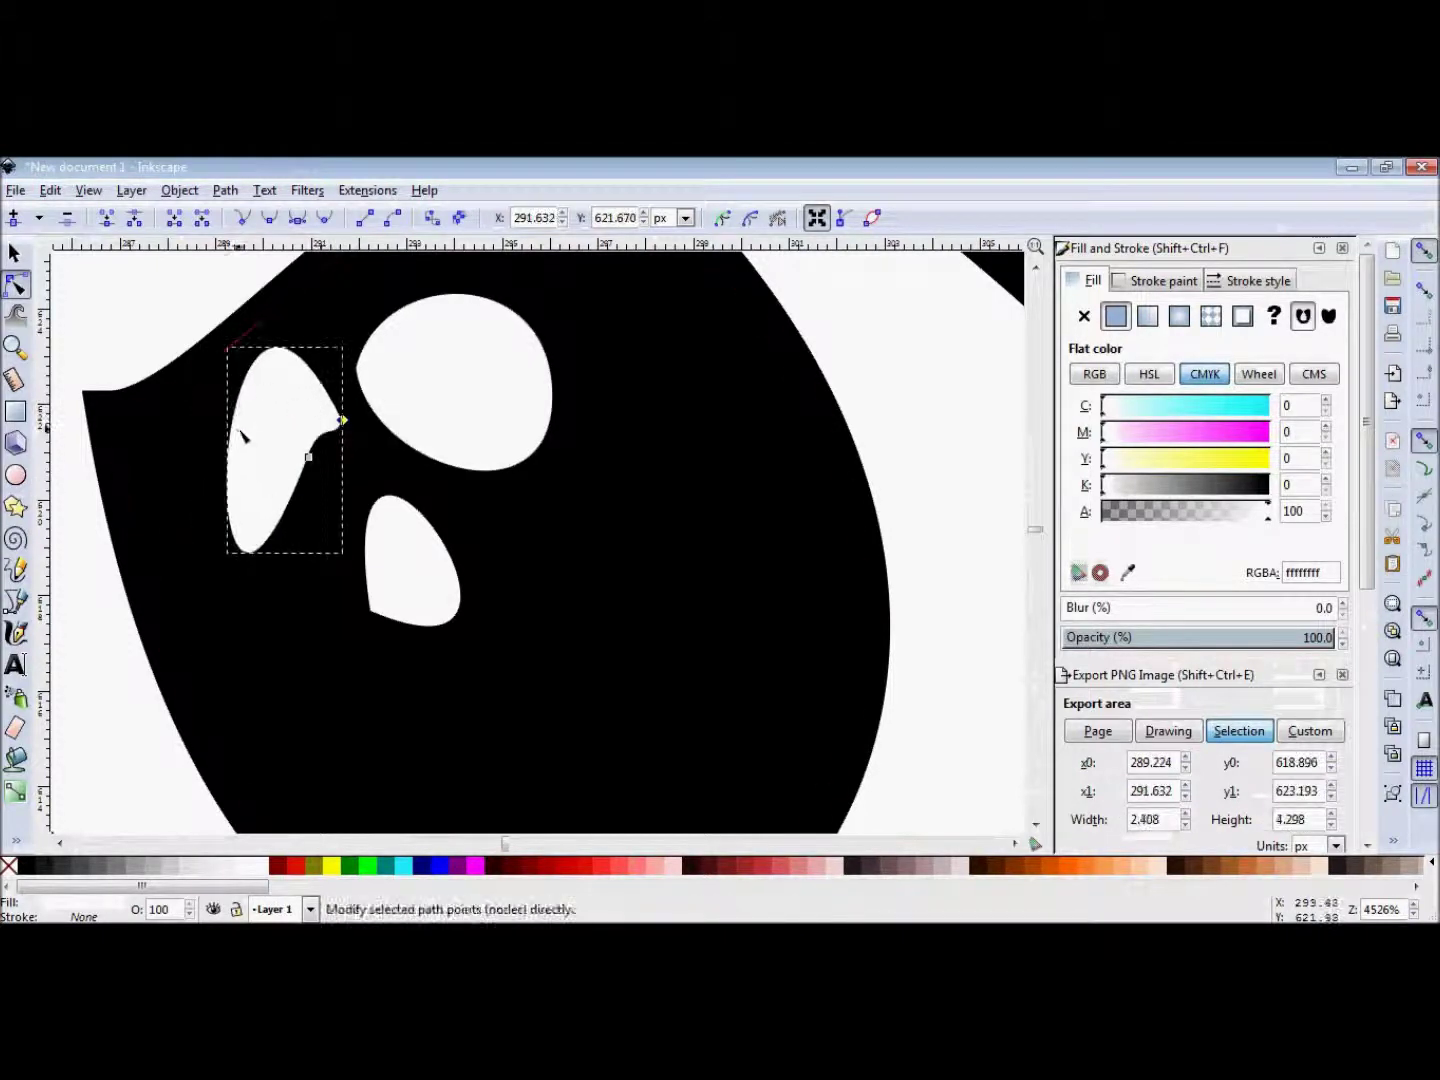
{"action": "left_click", "coordinate": [507, 388]}
{"action": "mouse_move", "coordinate": [553, 402]}
{"action": "left_mouse_down"}
{"action": "mouse_move", "coordinate": [440, 363]}
{"action": "mouse_move", "coordinate": [592, 359]}
{"action": "left_mouse_up"}
Move the lower highlight up near the others and rotate the upper highlight.
{"action": "key", "text": "s"}
{"action": "left_click_drag", "start_coordinate": [421, 545], "coordinate": [425, 420]}
{"action": "left_click_drag", "start_coordinate": [301, 450], "coordinate": [339, 380]}
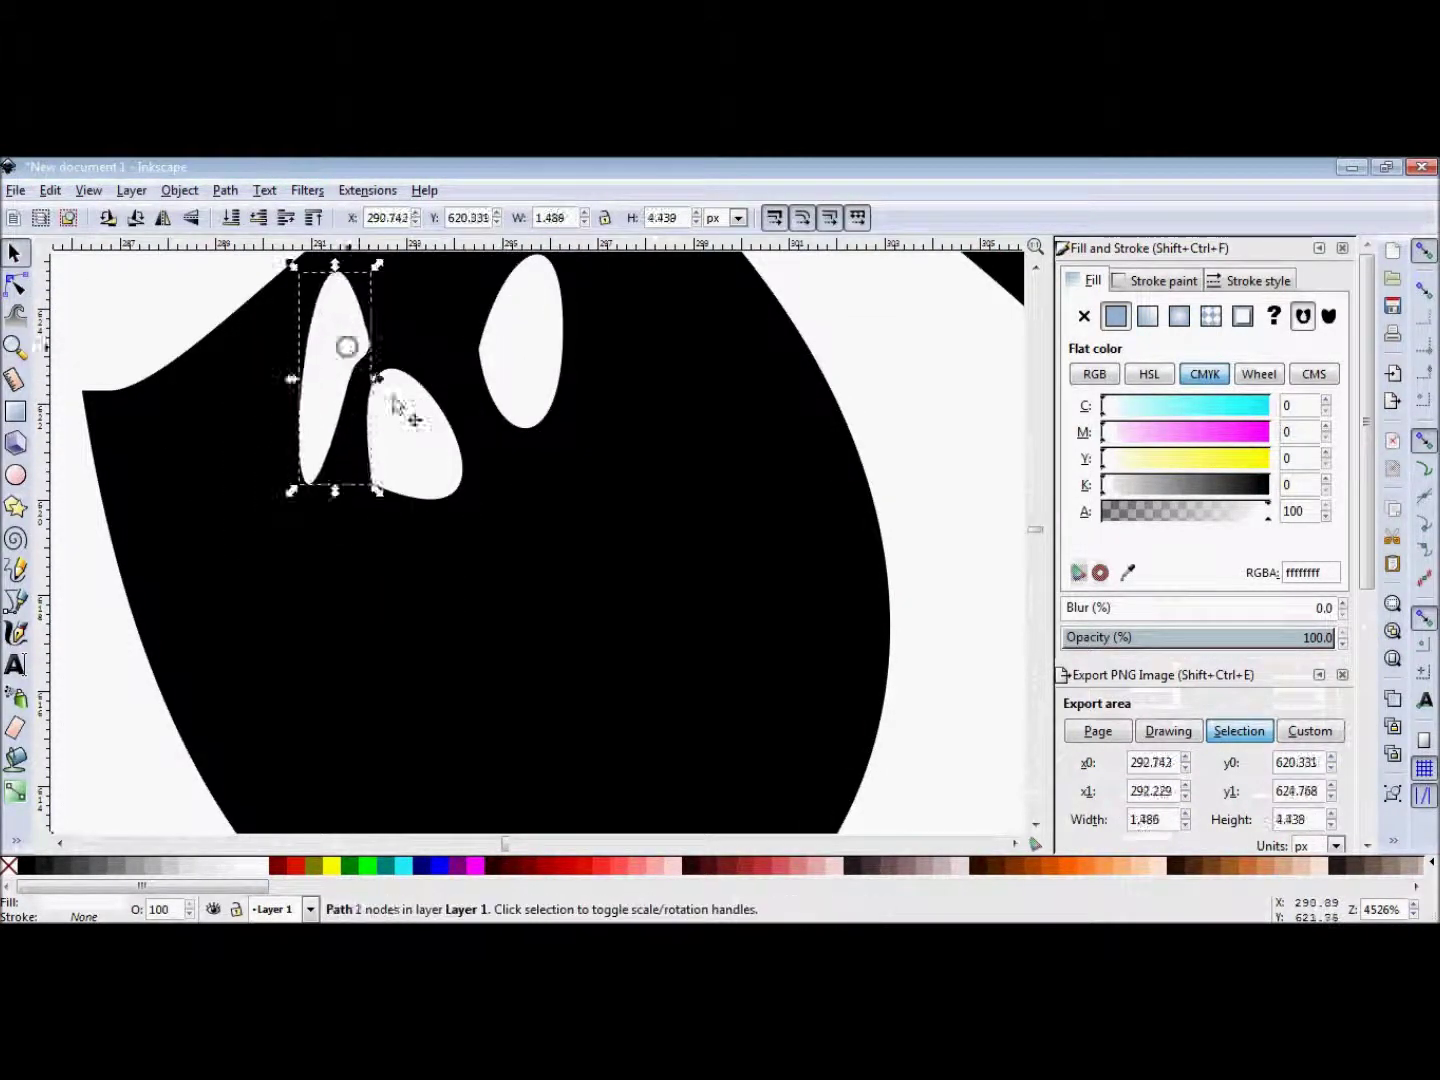
{"action": "scroll", "coordinate": [401, 420], "scroll_direction": "up", "scroll_amount": 4}
{"action": "left_click", "coordinate": [458, 458]}
{"action": "mouse_move", "coordinate": [502, 384]}
{"action": "left_mouse_down"}
{"action": "mouse_move", "coordinate": [513, 566]}
{"action": "mouse_move", "coordinate": [541, 438]}
{"action": "mouse_move", "coordinate": [530, 450]}
{"action": "left_mouse_up"}
{"action": "left_click", "coordinate": [15, 347]}
Select all the head parts and shift the whole head slightly left.
{"action": "scroll", "coordinate": [357, 437], "scroll_direction": "down", "scroll_amount": 8}
{"action": "scroll", "coordinate": [600, 560], "scroll_direction": "down", "scroll_amount": 2}
{"action": "key", "text": "s"}
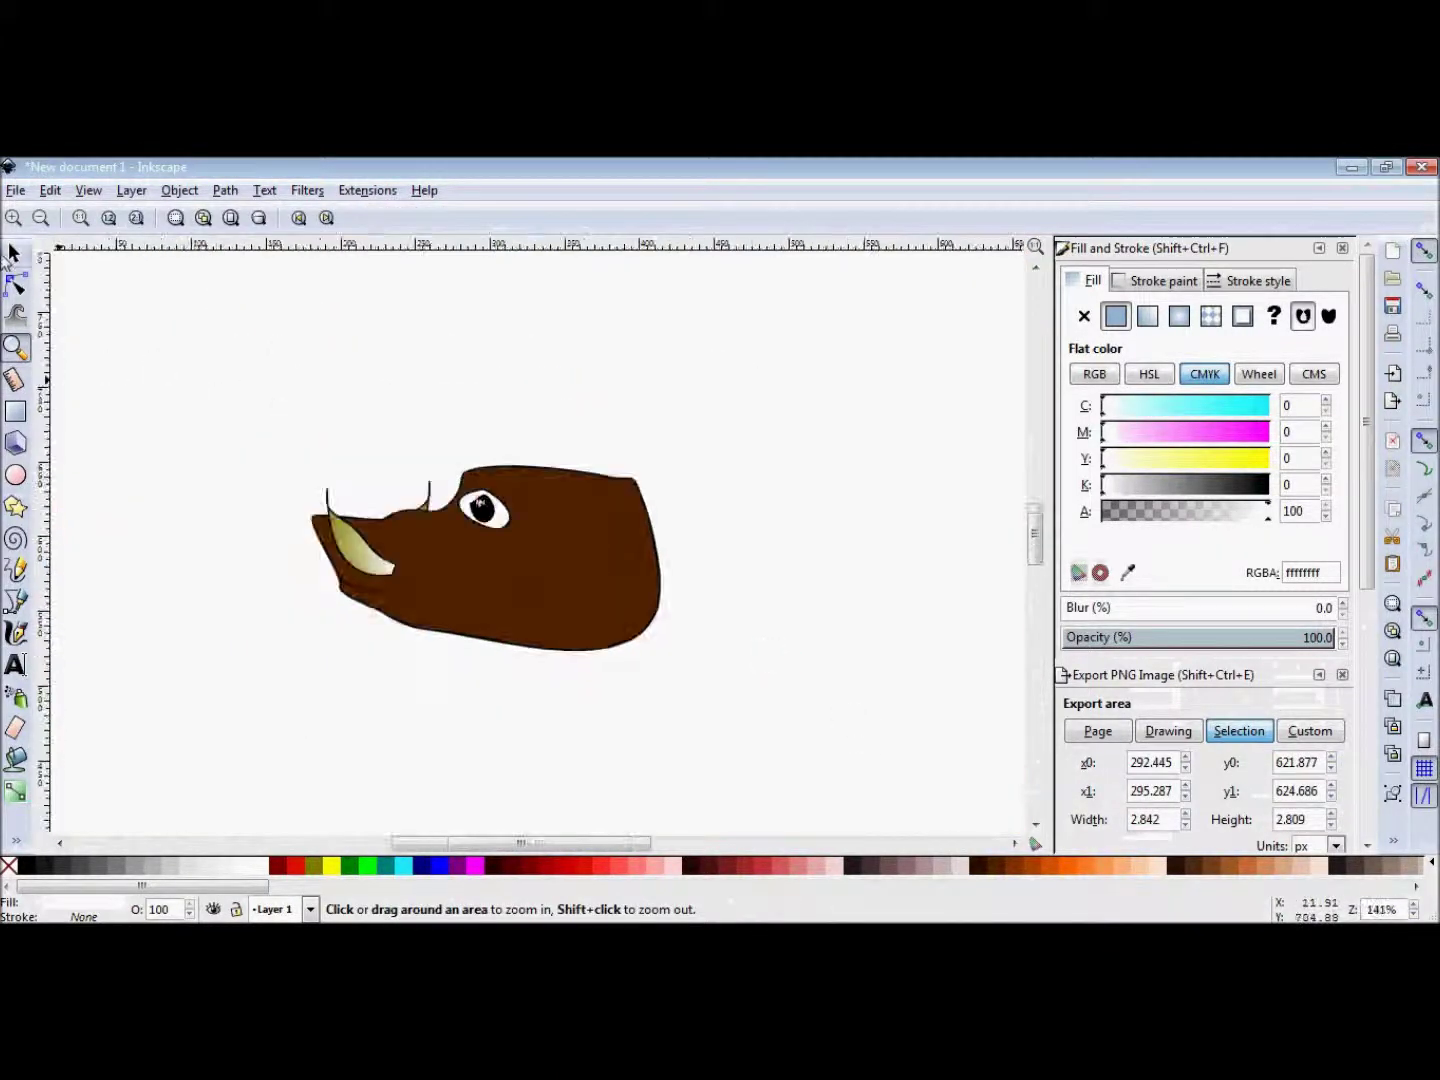
{"action": "left_click", "coordinate": [392, 680]}
{"action": "scroll", "coordinate": [439, 632], "scroll_direction": "down", "scroll_amount": 4}
{"action": "key", "text": "p"}
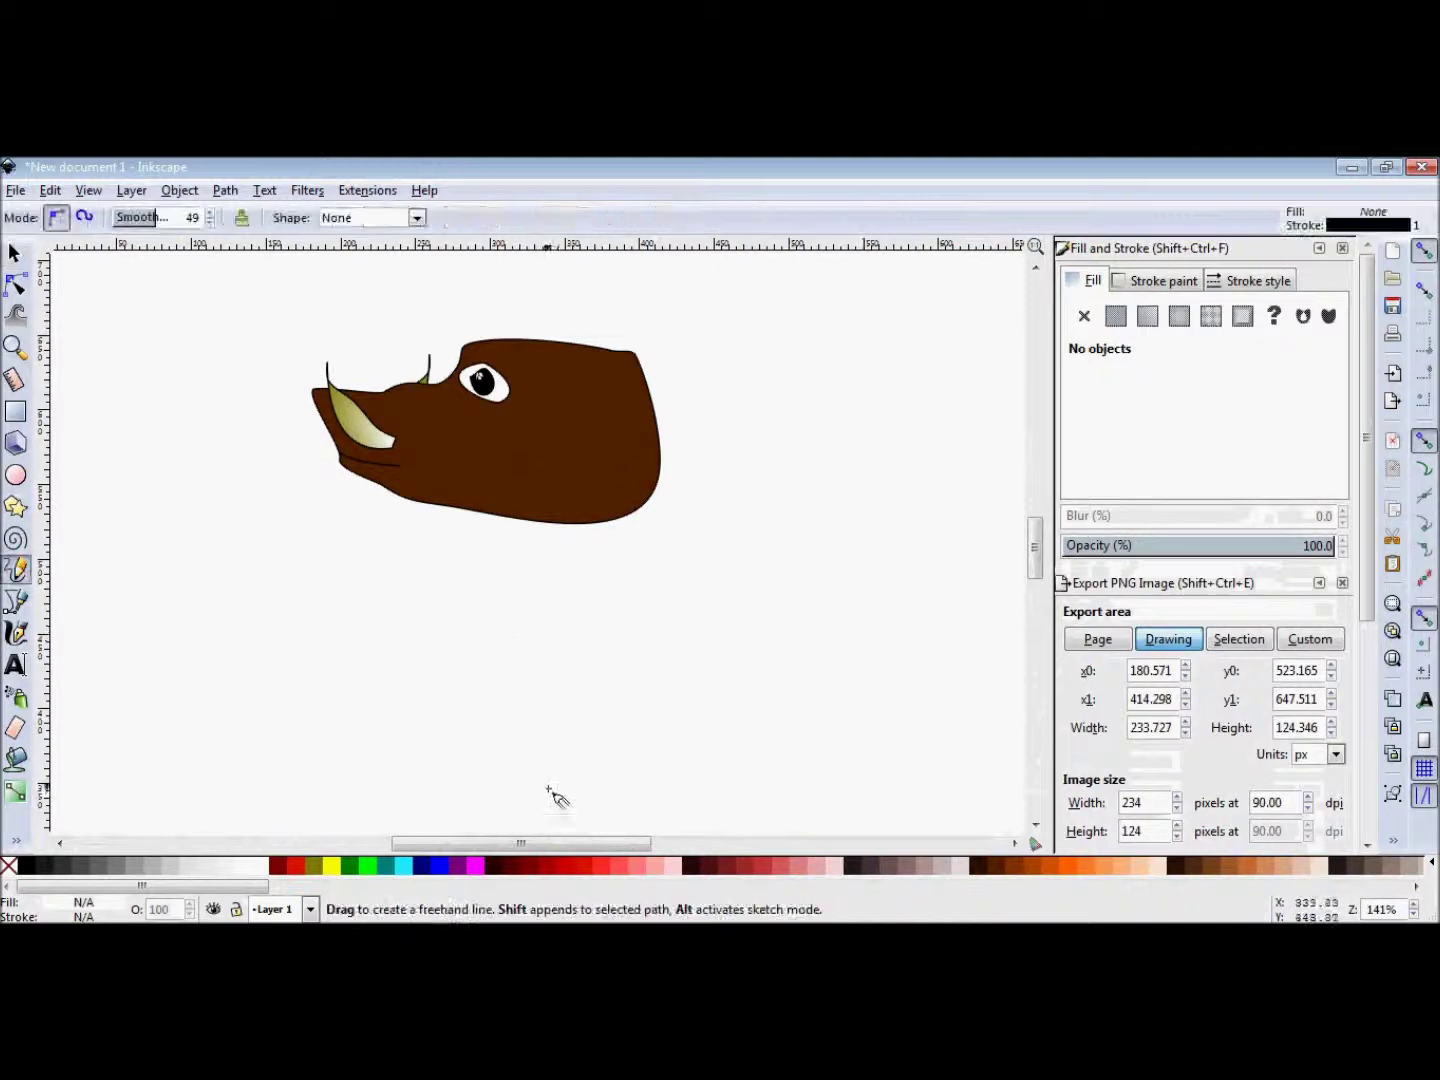
{"action": "scroll", "coordinate": [553, 796], "scroll_direction": "right", "scroll_amount": 5}
{"action": "key", "text": "s"}
{"action": "scroll", "coordinate": [626, 581], "scroll_direction": "left", "scroll_amount": 3}
{"action": "key", "text": "ctrl+a"}
{"action": "scroll", "coordinate": [402, 455], "scroll_direction": "right", "scroll_amount": 2}
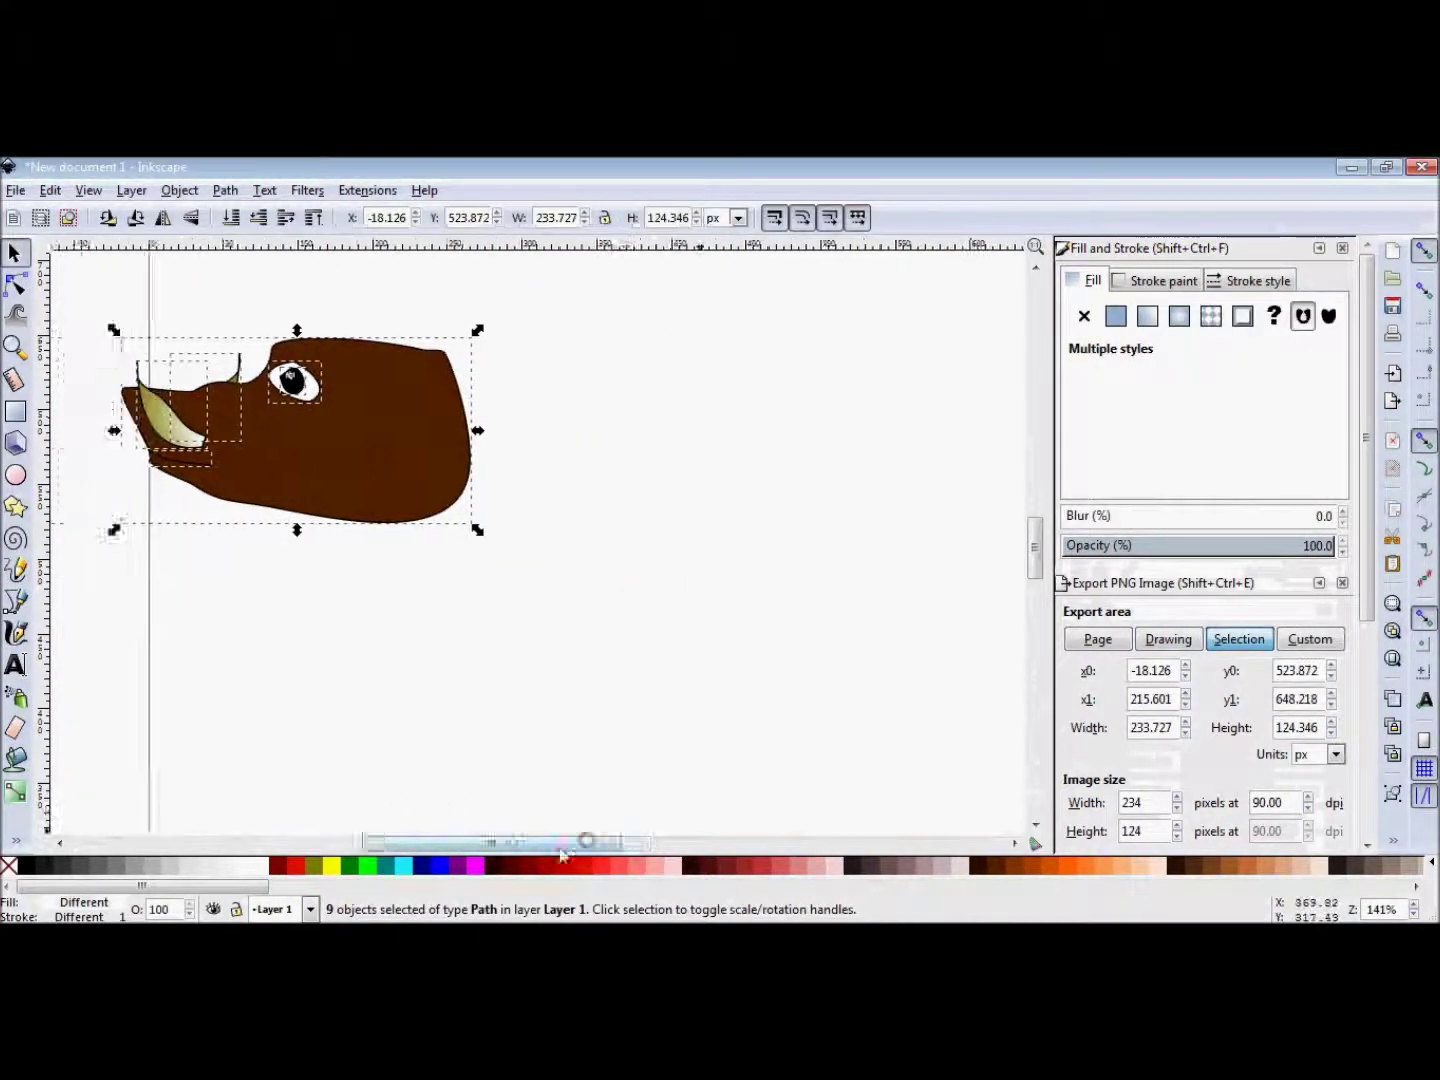
{"action": "left_click_drag", "start_coordinate": [403, 455], "coordinate": [393, 458]}
Draw a freehand body outline with legs extending from behind the head.
{"action": "key", "text": "p"}
{"action": "left_click_drag", "start_coordinate": [436, 389], "coordinate": [608, 392]}
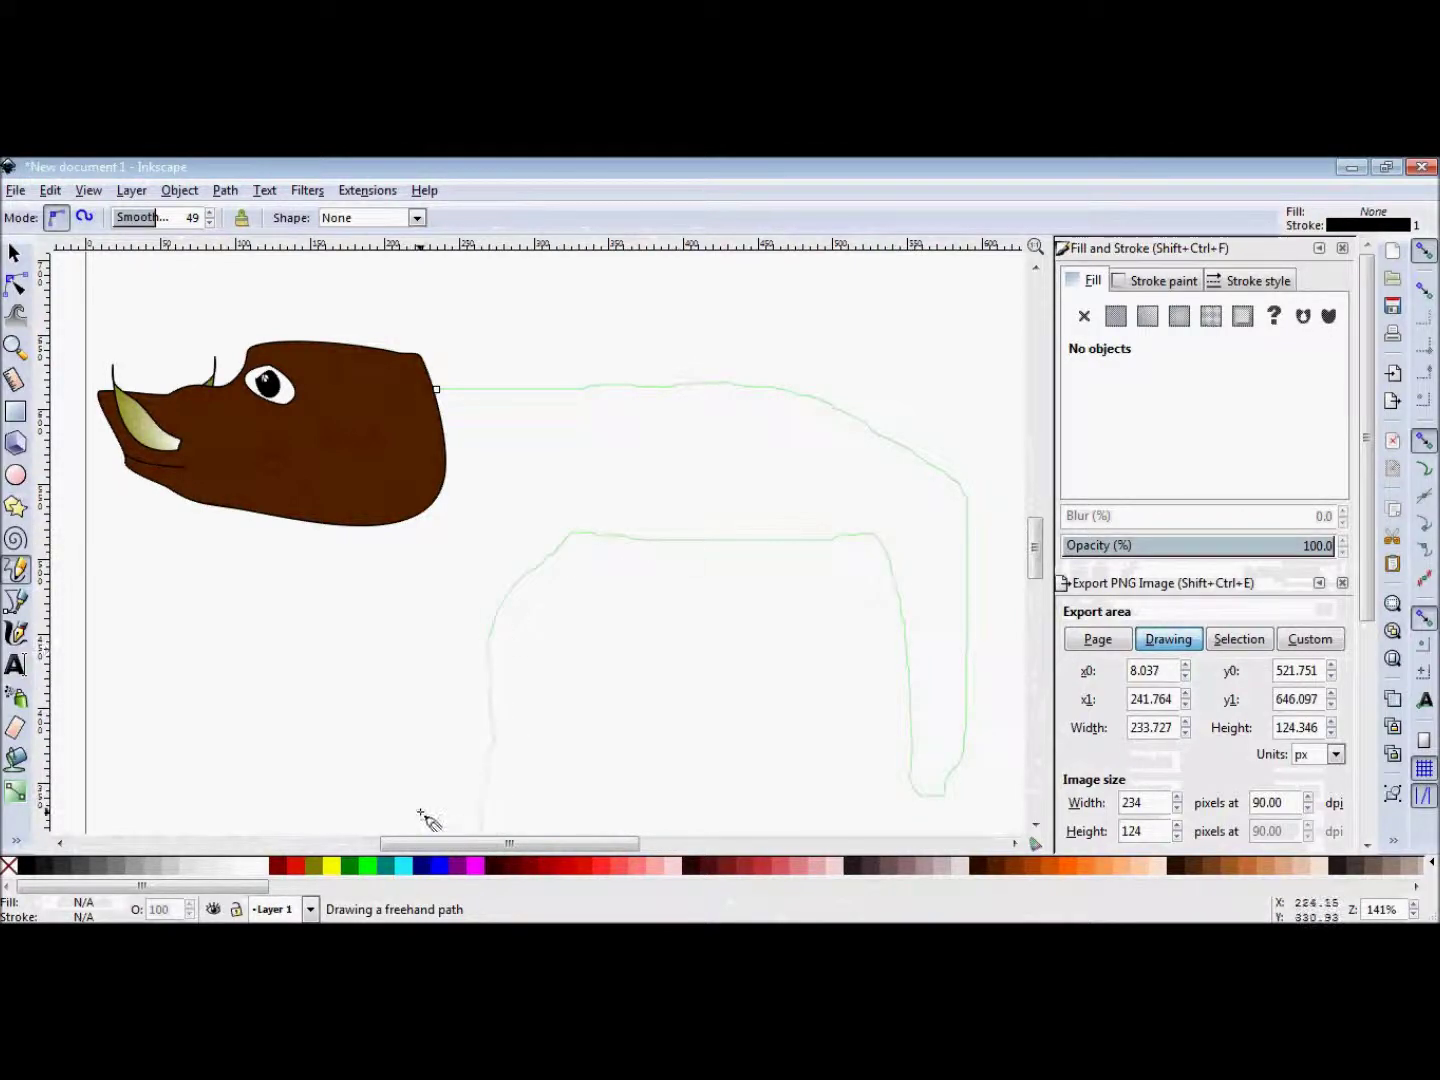
{"action": "left_click_drag", "start_coordinate": [436, 508], "coordinate": [432, 505]}
{"action": "key", "text": "s"}
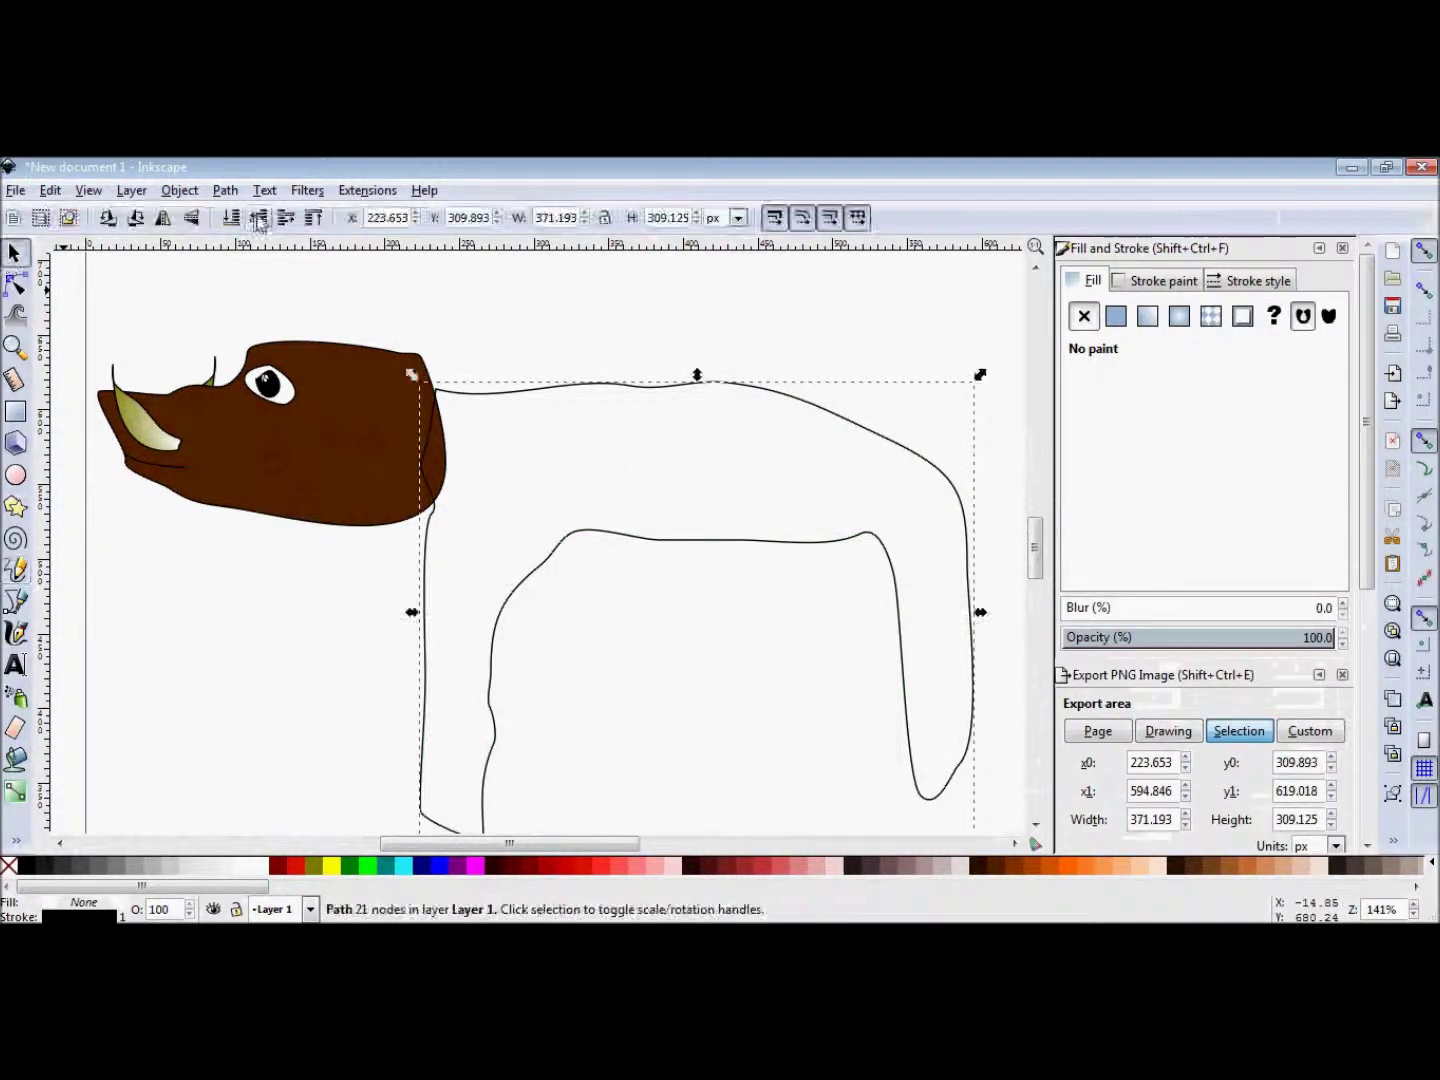
{"action": "scroll", "coordinate": [697, 448], "scroll_direction": "down", "scroll_amount": 2}
Fill the body with the head's dark brown using the Dropper.
{"action": "key", "text": "n"}
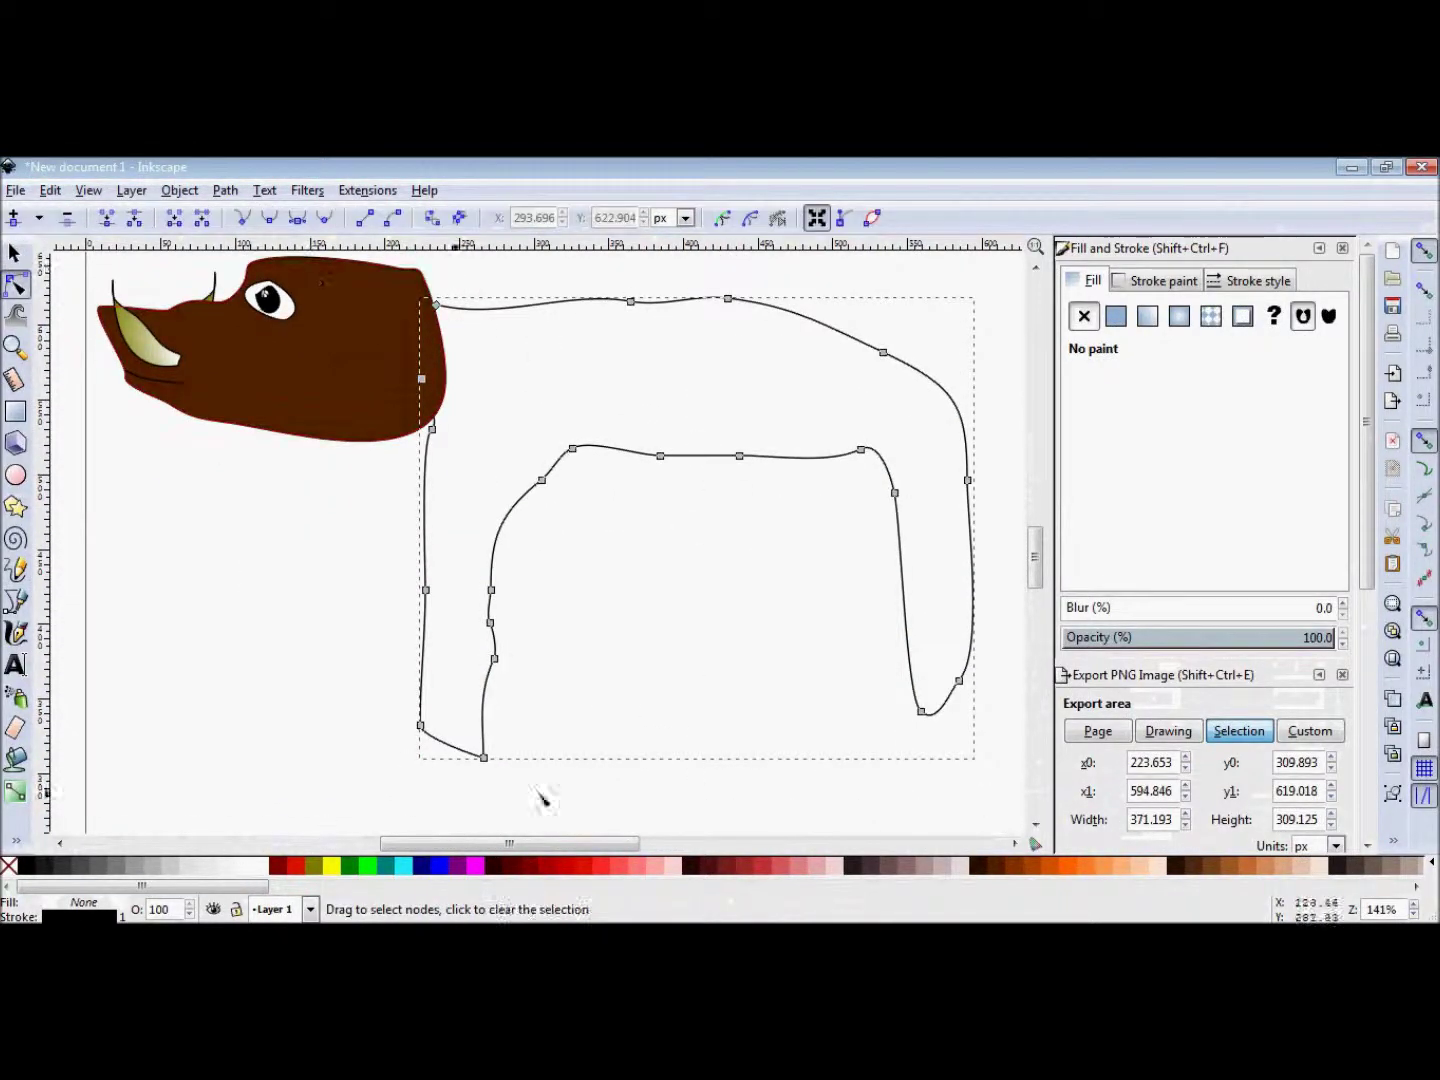
{"action": "left_click", "coordinate": [14, 841]}
{"action": "left_click", "coordinate": [285, 410]}
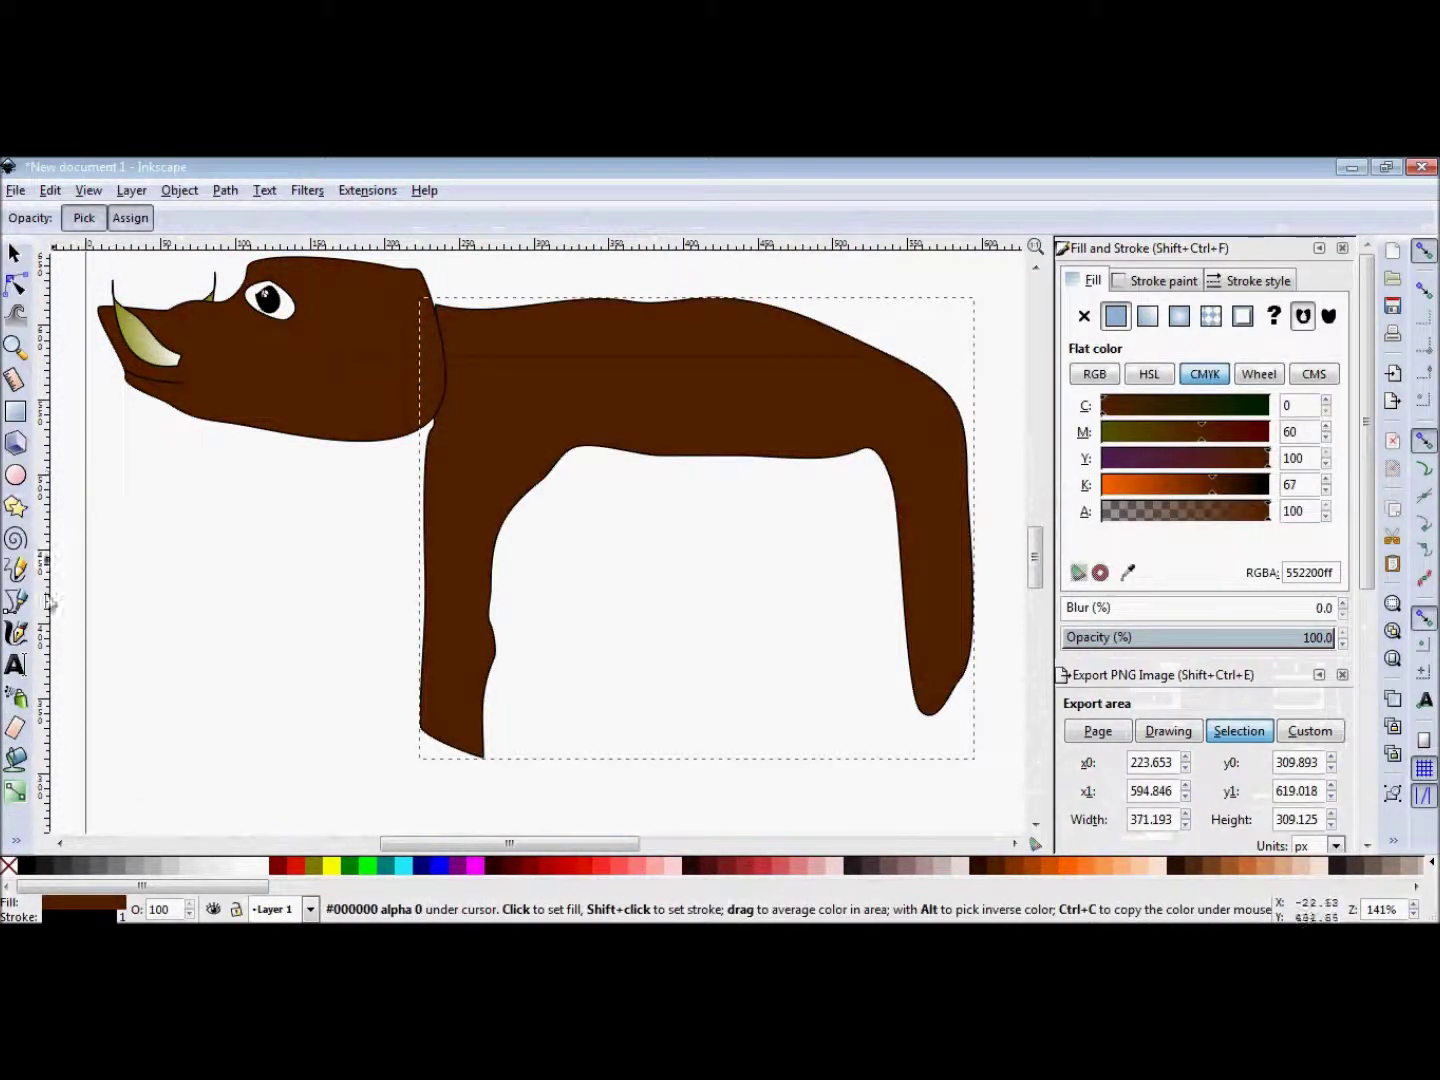
{"action": "left_click", "coordinate": [15, 285]}
Raise the front leg's bottom and pull a second front leg down from the body's underside.
{"action": "left_click_drag", "start_coordinate": [480, 759], "coordinate": [482, 735]}
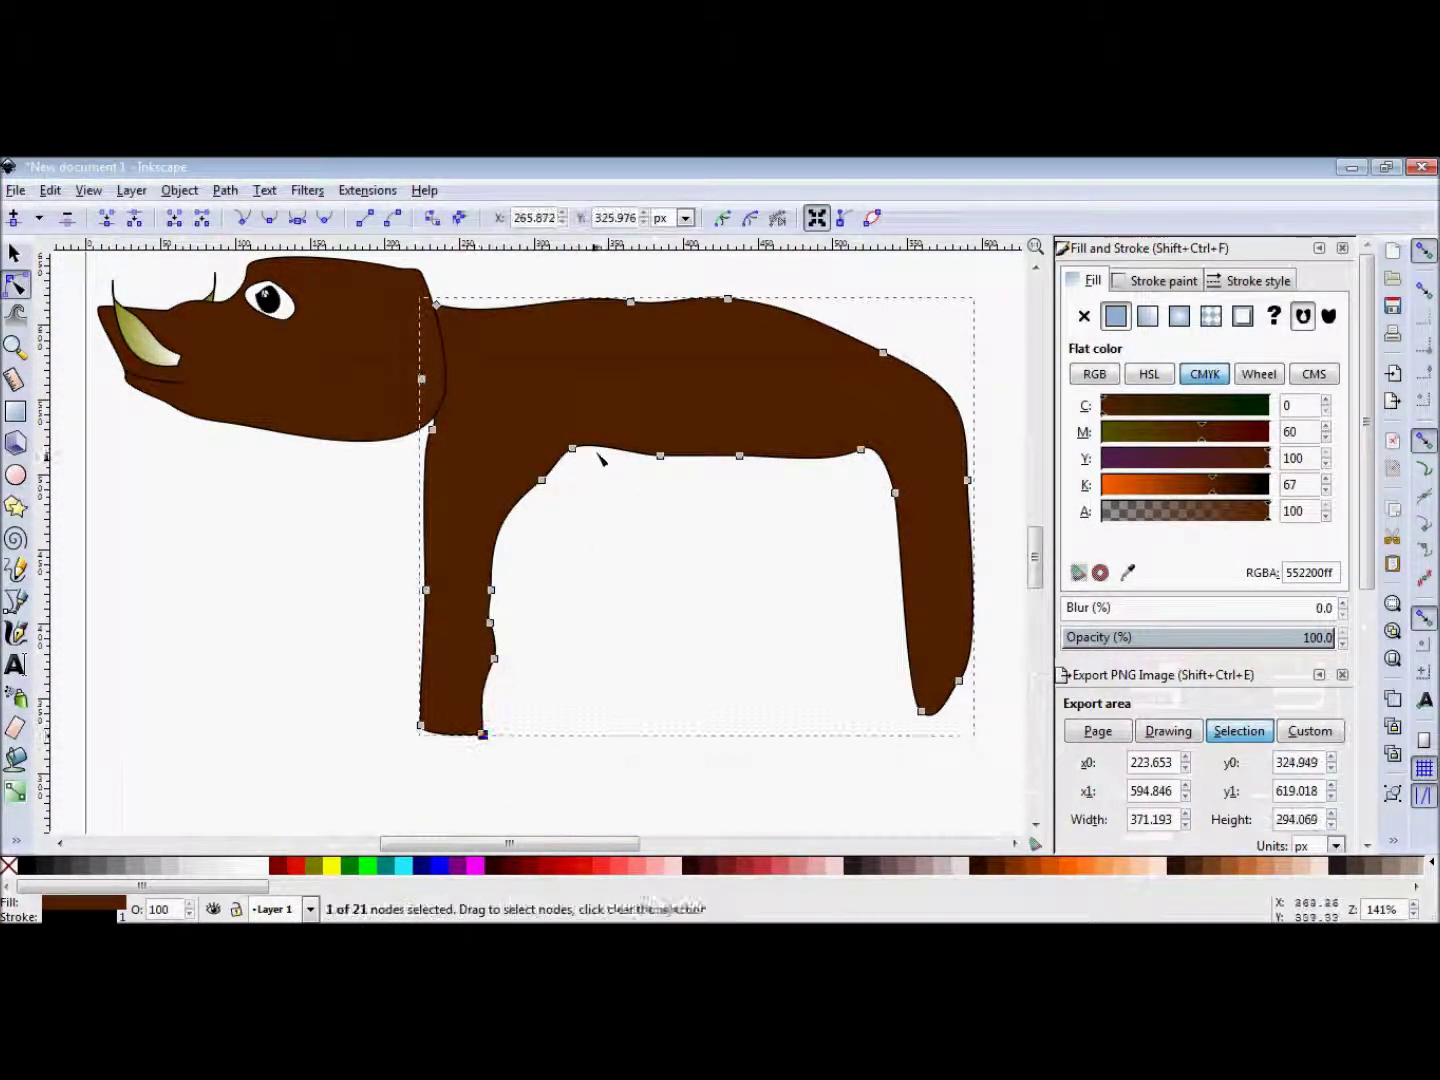
{"action": "left_click", "coordinate": [600, 466]}
{"action": "left_click_drag", "start_coordinate": [612, 453], "coordinate": [533, 737]}
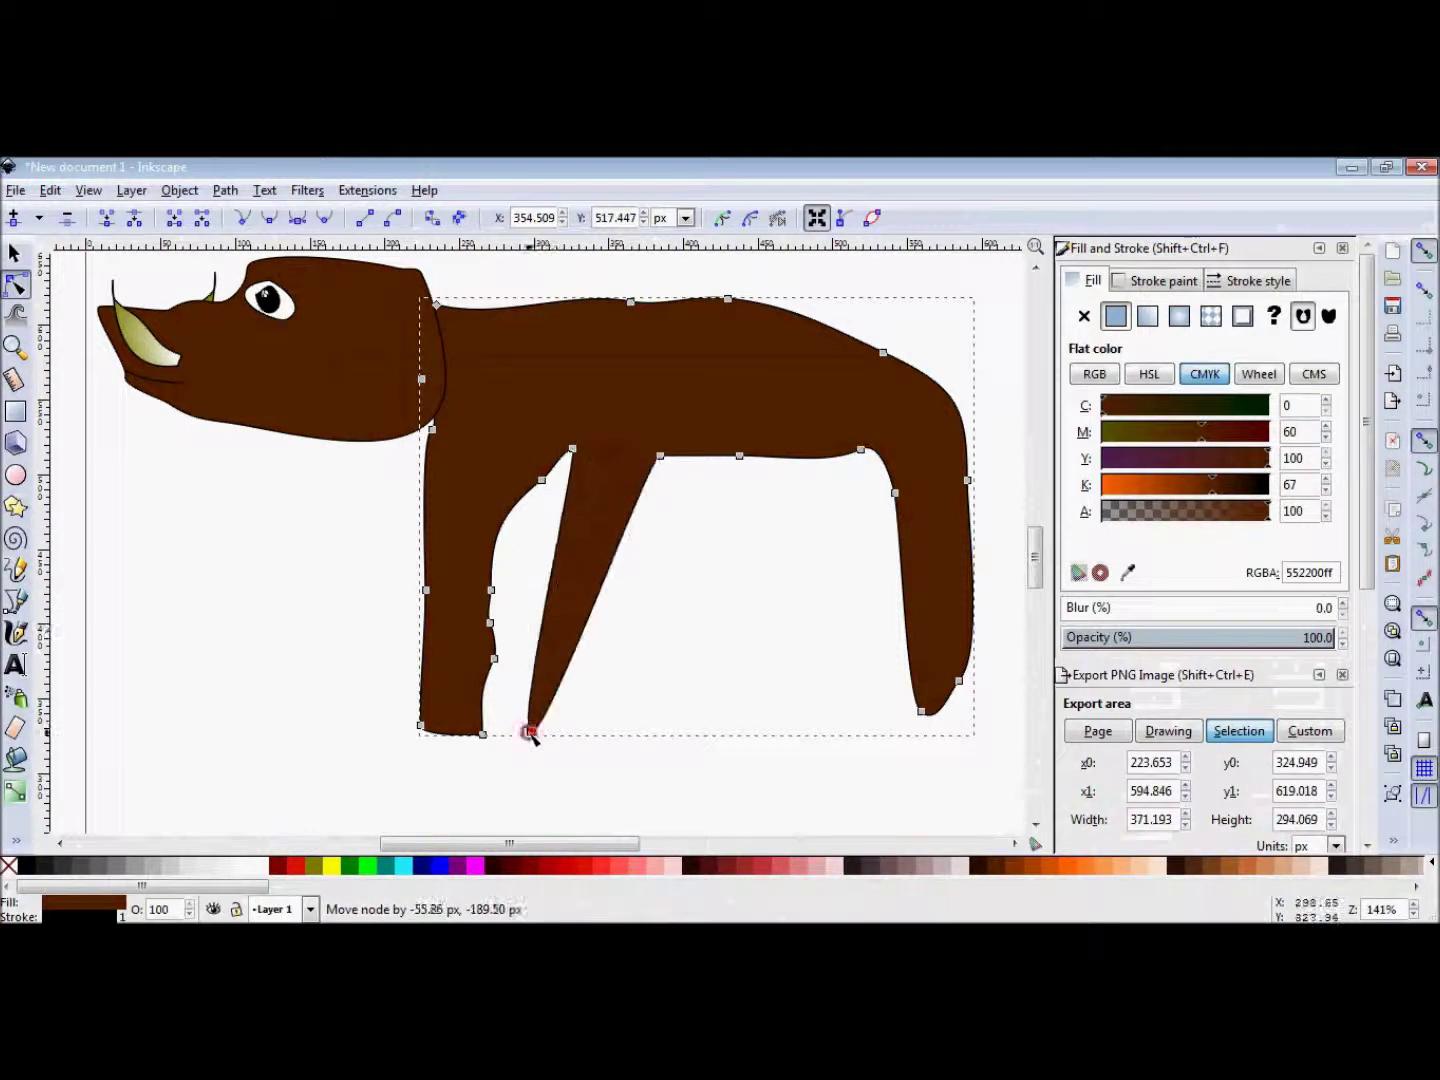
{"action": "left_click", "coordinate": [660, 456], "text": "shift"}
{"action": "left_click_drag", "start_coordinate": [598, 596], "coordinate": [566, 730]}
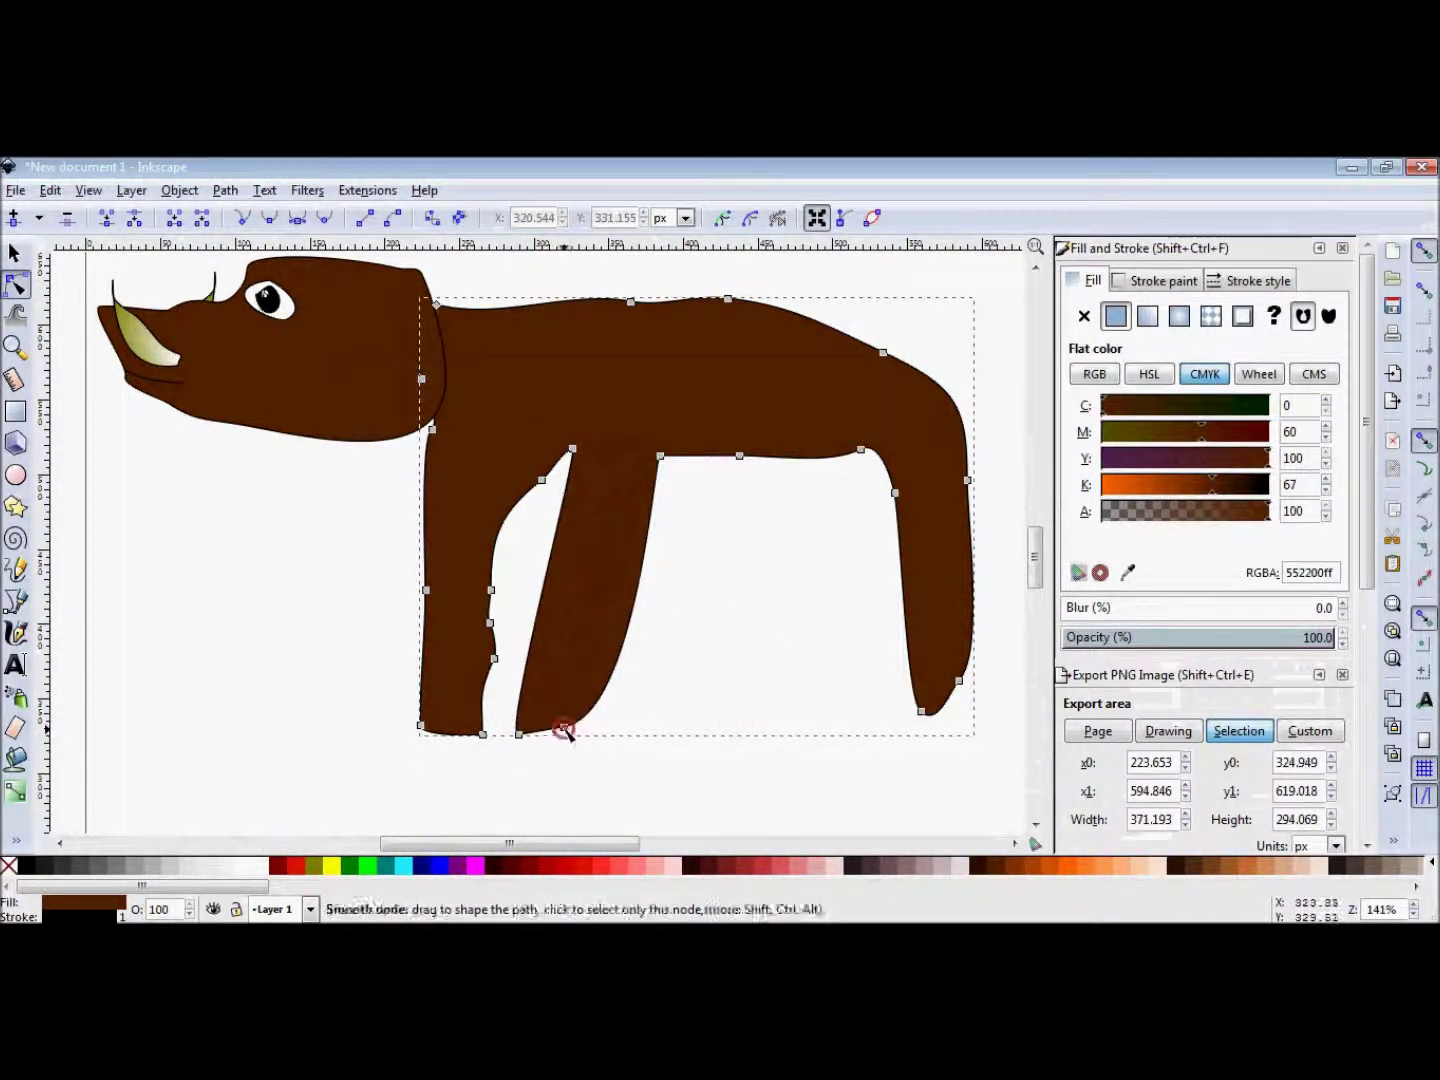
{"action": "left_click_drag", "start_coordinate": [565, 730], "coordinate": [562, 739]}
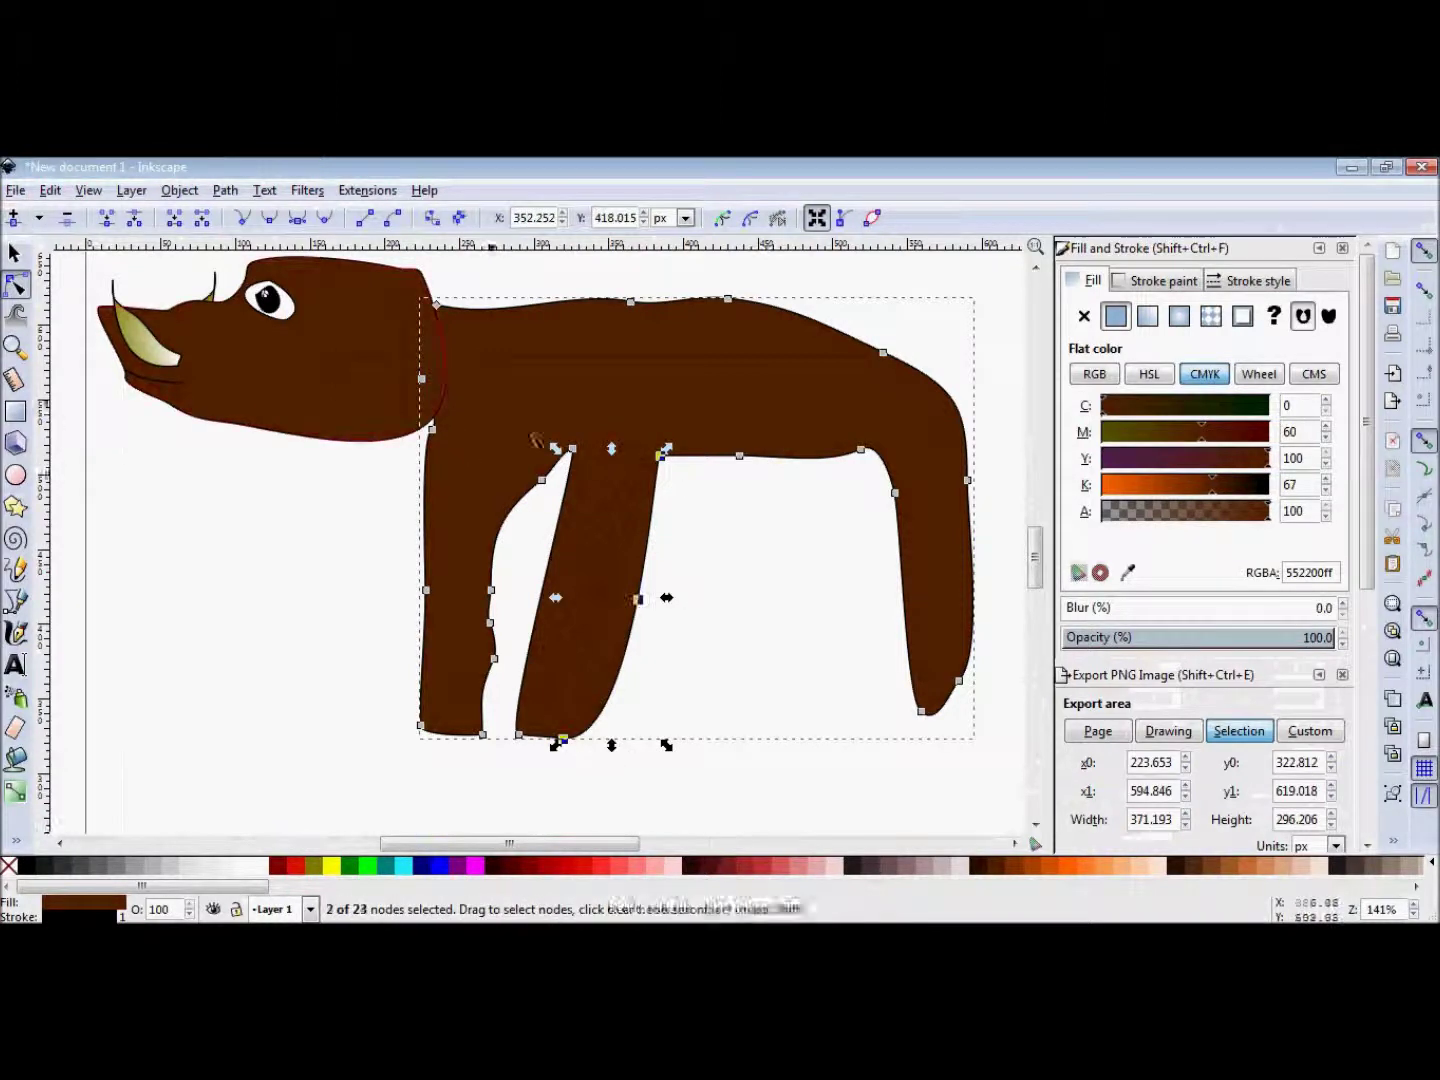
{"action": "left_click_drag", "start_coordinate": [637, 599], "coordinate": [586, 680]}
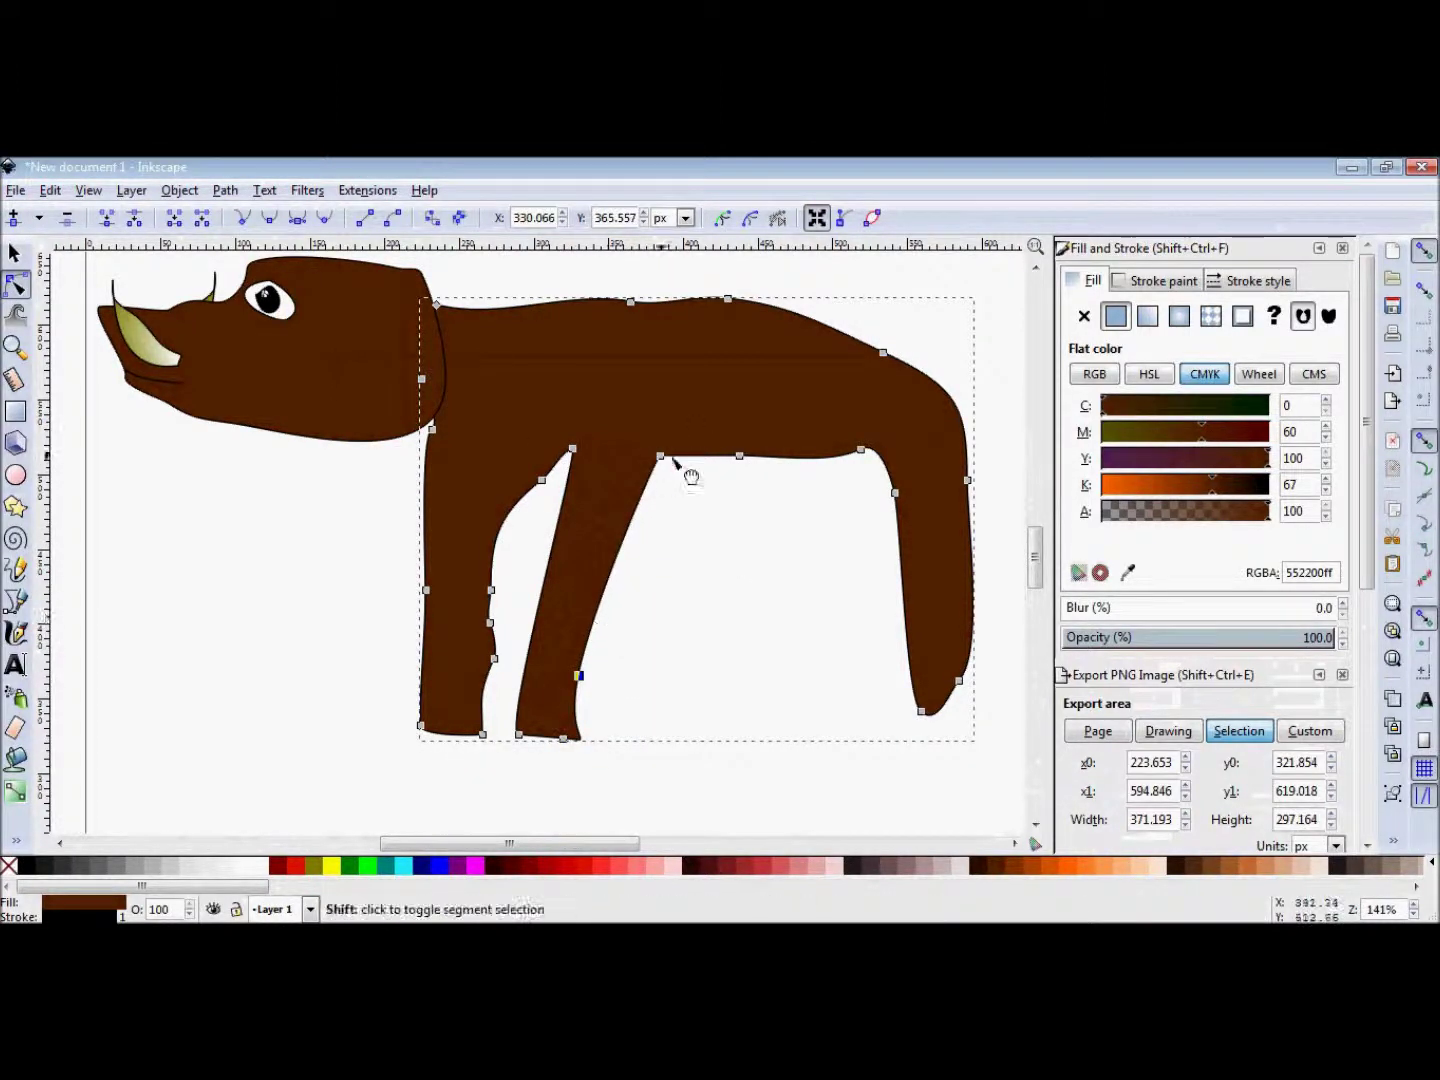
Add a knee notch to the front leg's inner edge, then reselect the body.
{"action": "double_click", "coordinate": [625, 541]}
{"action": "left_click_drag", "start_coordinate": [626, 541], "coordinate": [577, 618]}
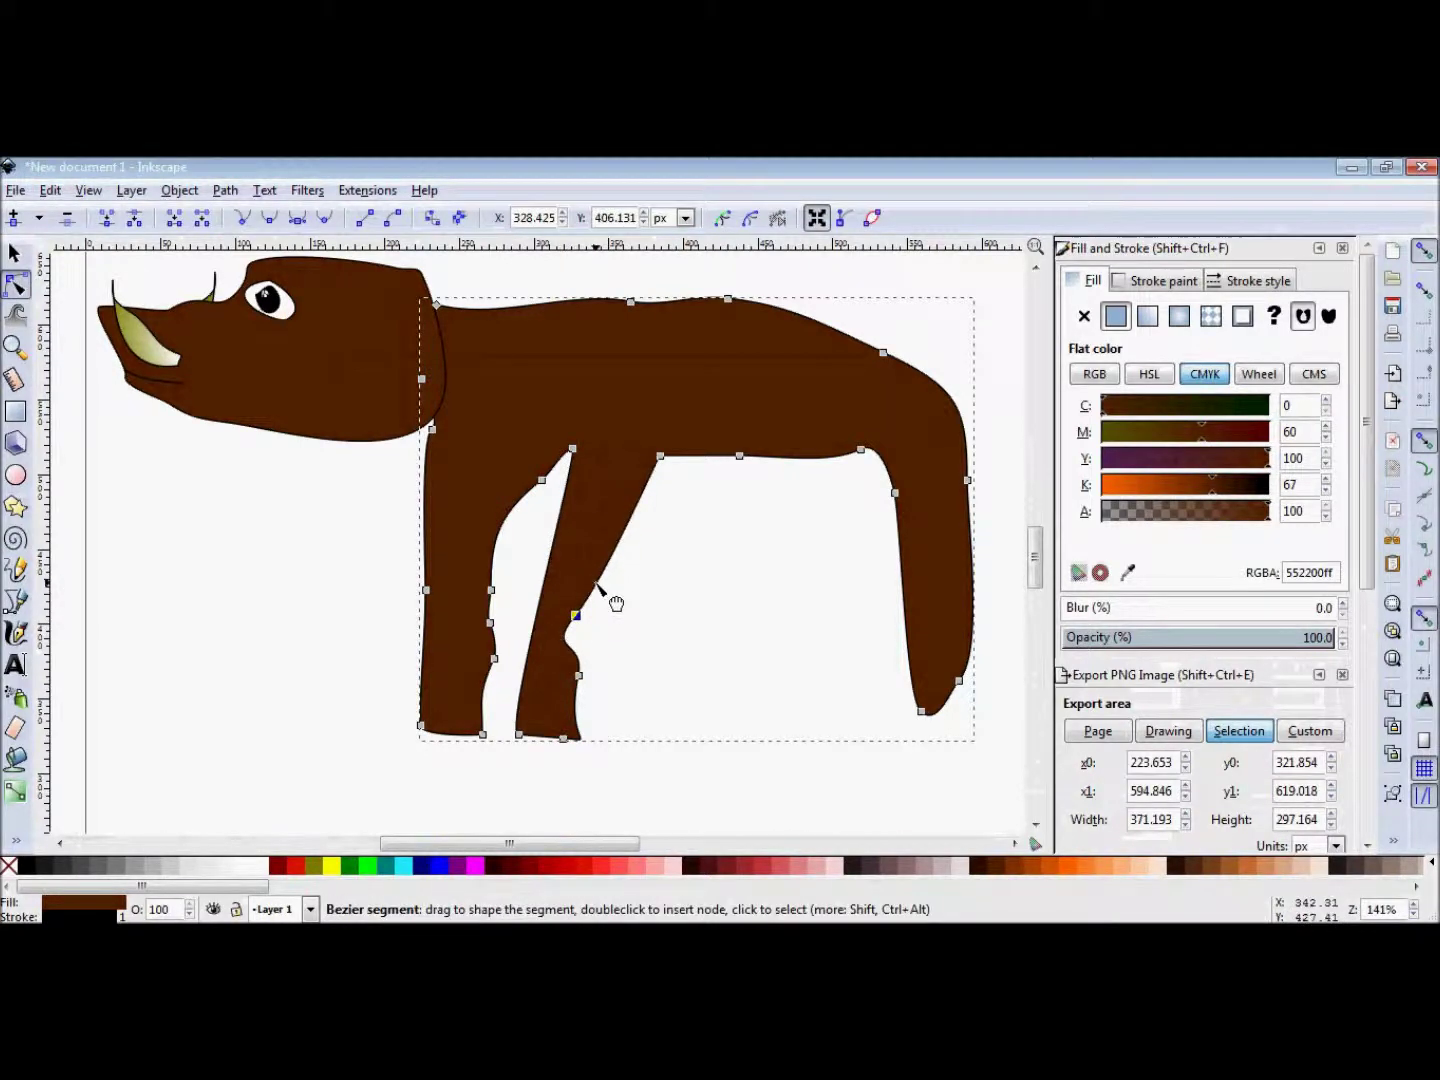
{"action": "left_click", "coordinate": [711, 623]}
{"action": "scroll", "coordinate": [710, 626], "scroll_direction": "up", "scroll_amount": 1}
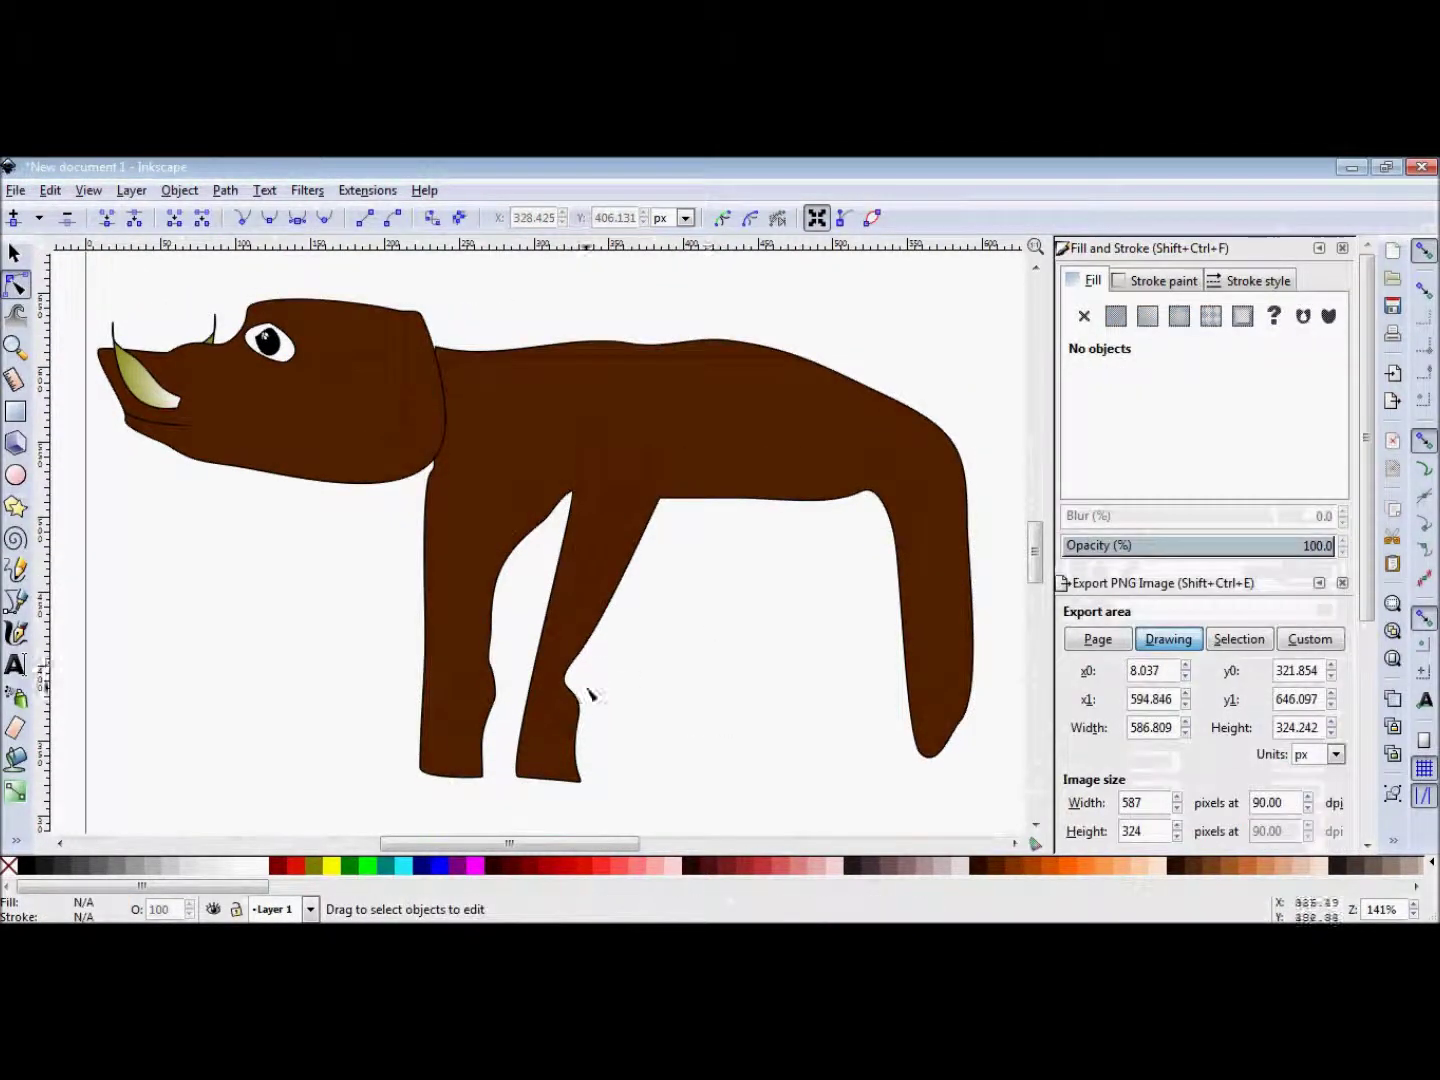
{"action": "left_click", "coordinate": [487, 404]}
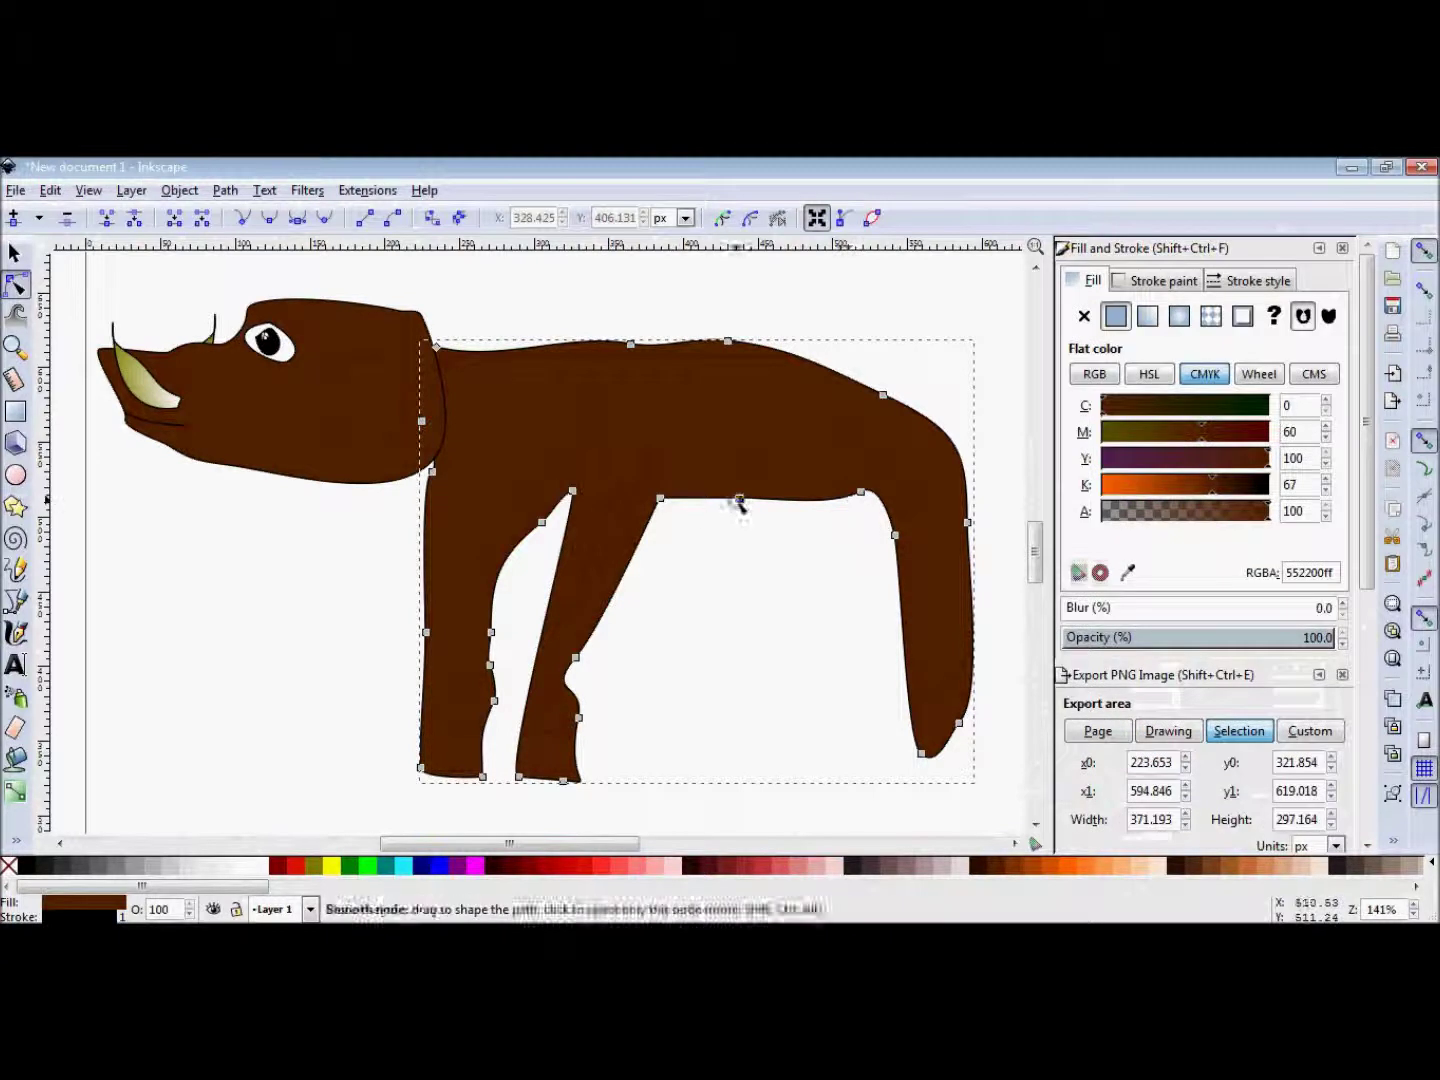
Pull a new leg down from the belly and shape its foot and edges.
{"action": "double_click", "coordinate": [803, 500]}
{"action": "left_click_drag", "start_coordinate": [804, 500], "coordinate": [777, 777]}
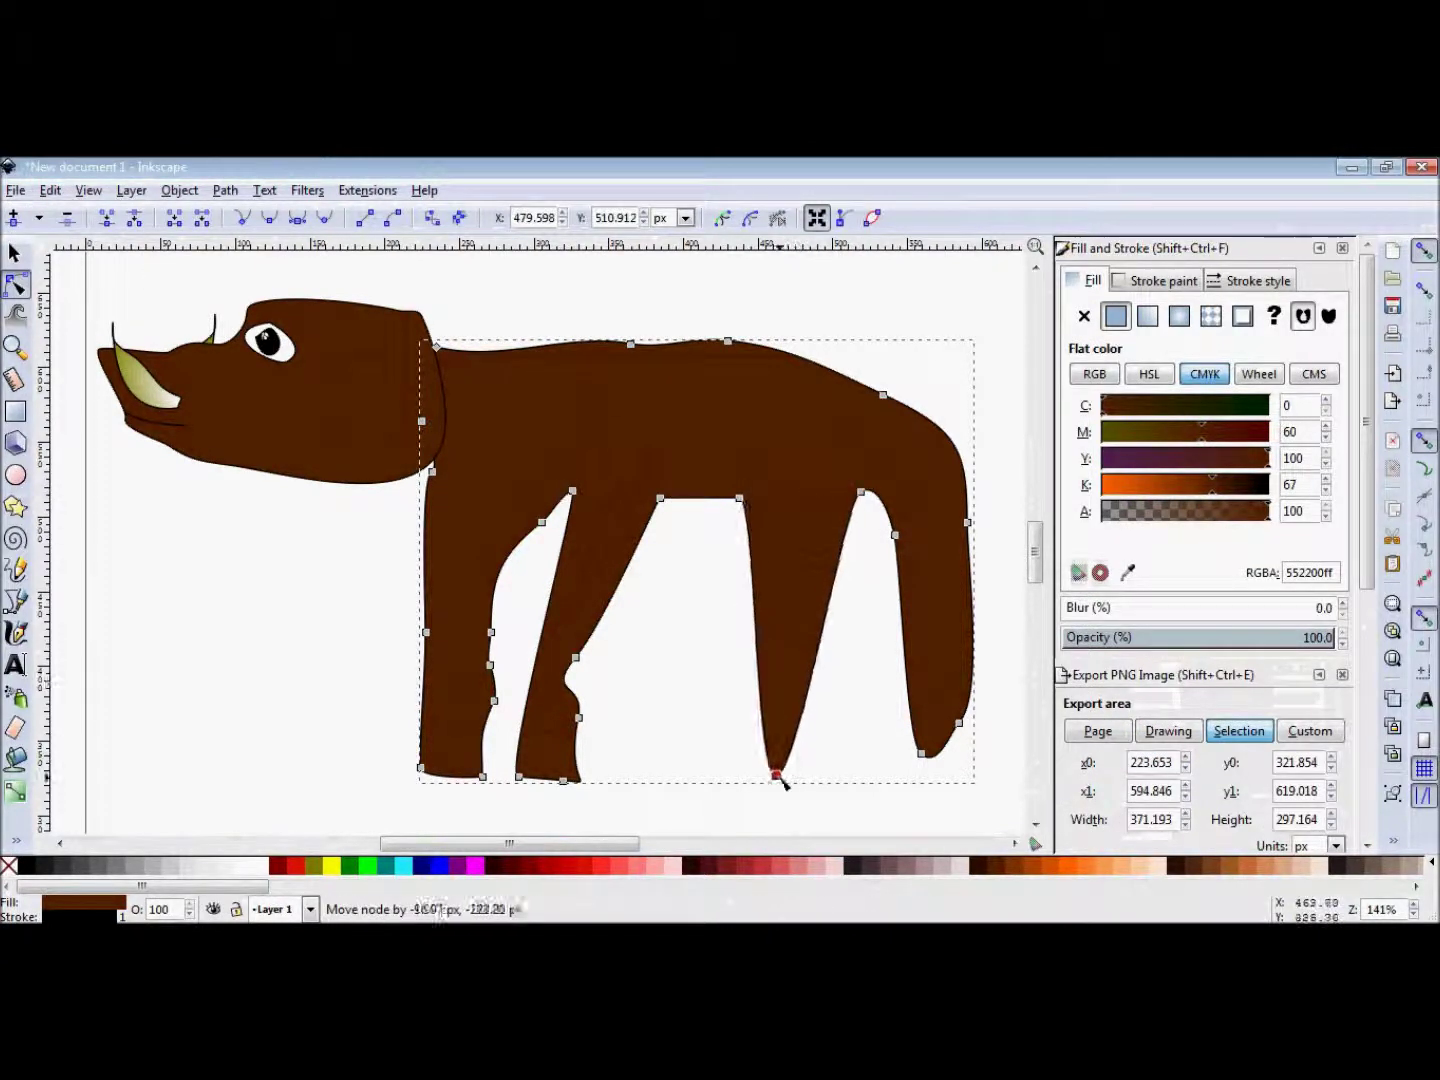
{"action": "left_click_drag", "start_coordinate": [805, 690], "coordinate": [822, 769]}
{"action": "double_click", "coordinate": [800, 775]}
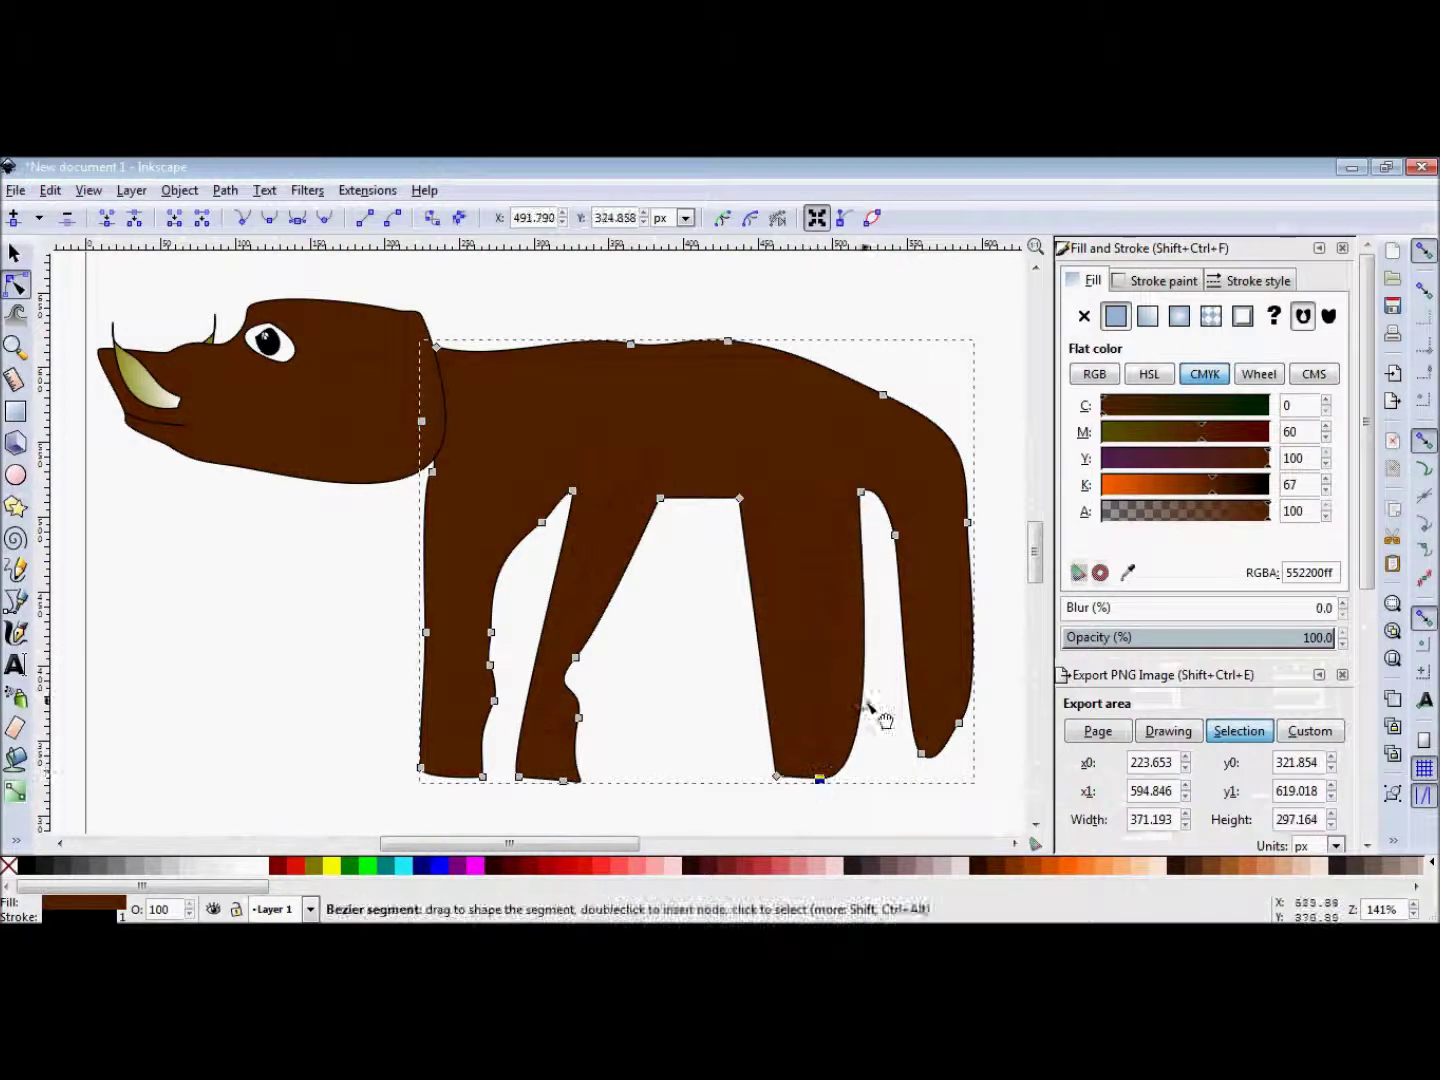
{"action": "left_click_drag", "start_coordinate": [877, 714], "coordinate": [840, 695]}
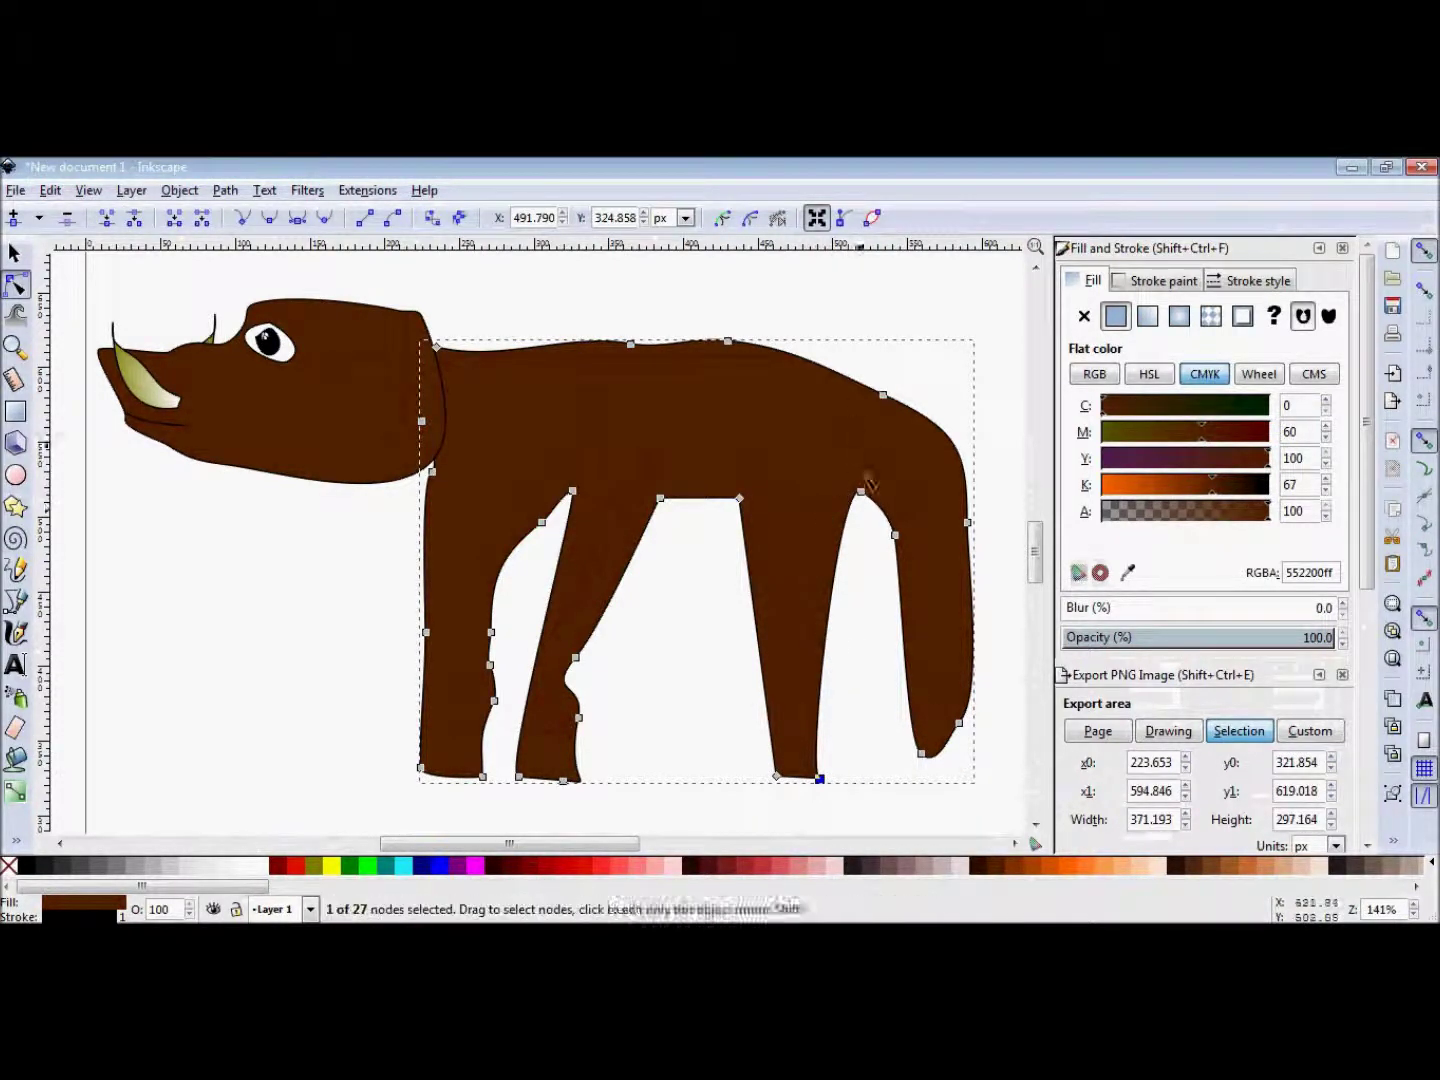
{"action": "left_click_drag", "start_coordinate": [822, 726], "coordinate": [805, 735]}
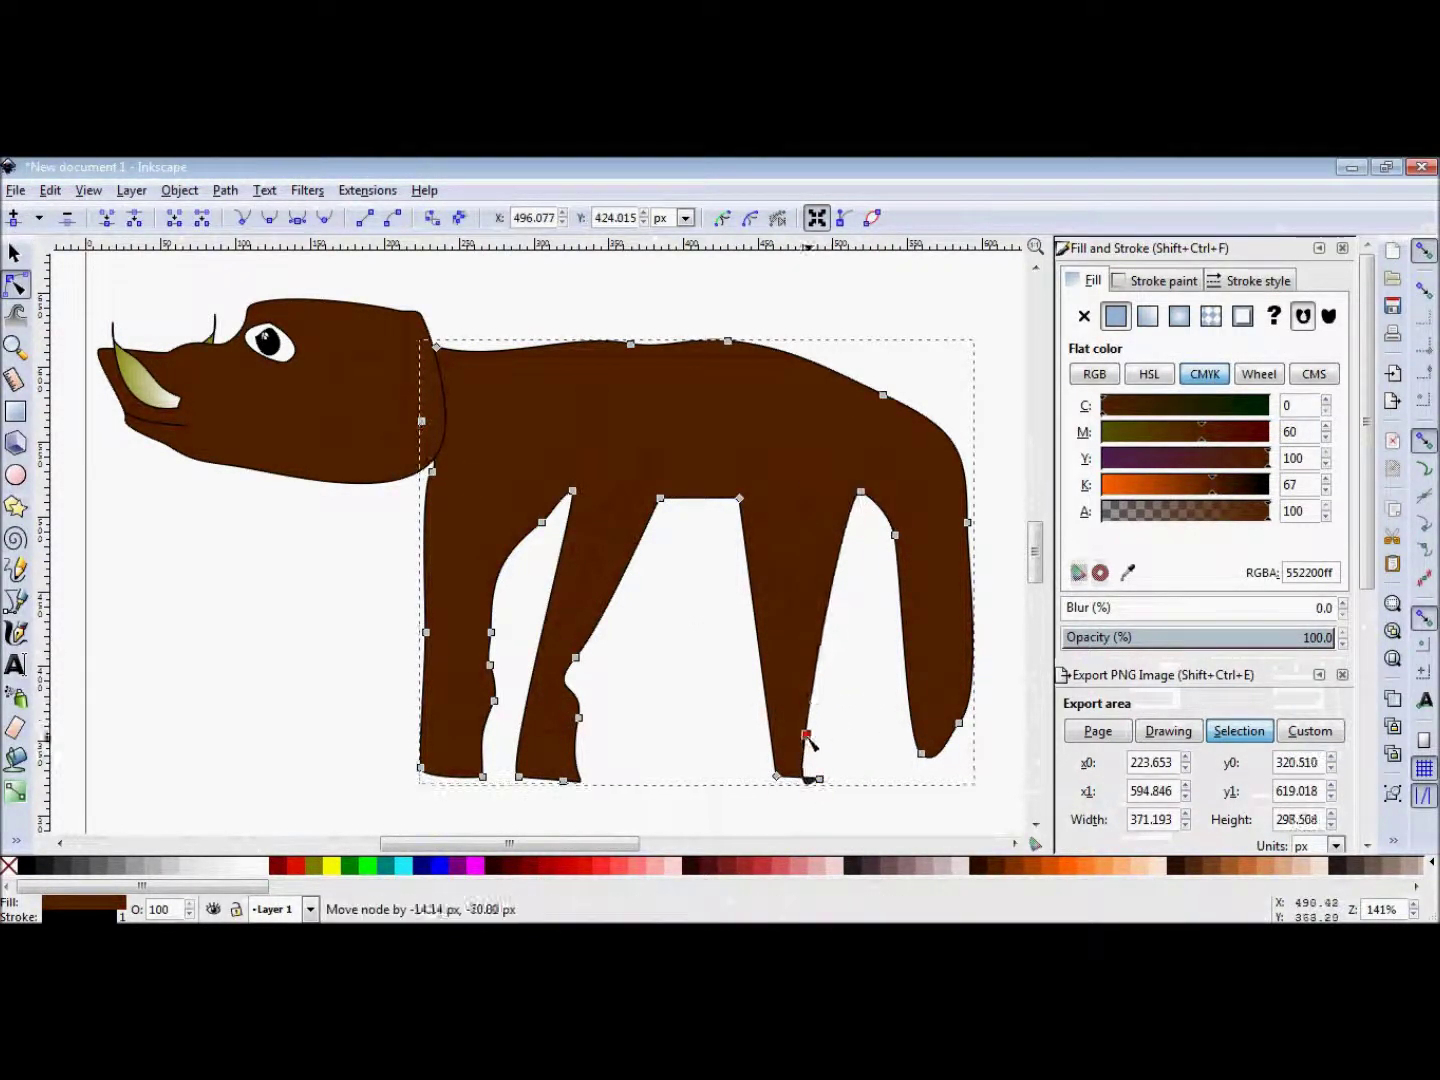
{"action": "left_click", "coordinate": [875, 687]}
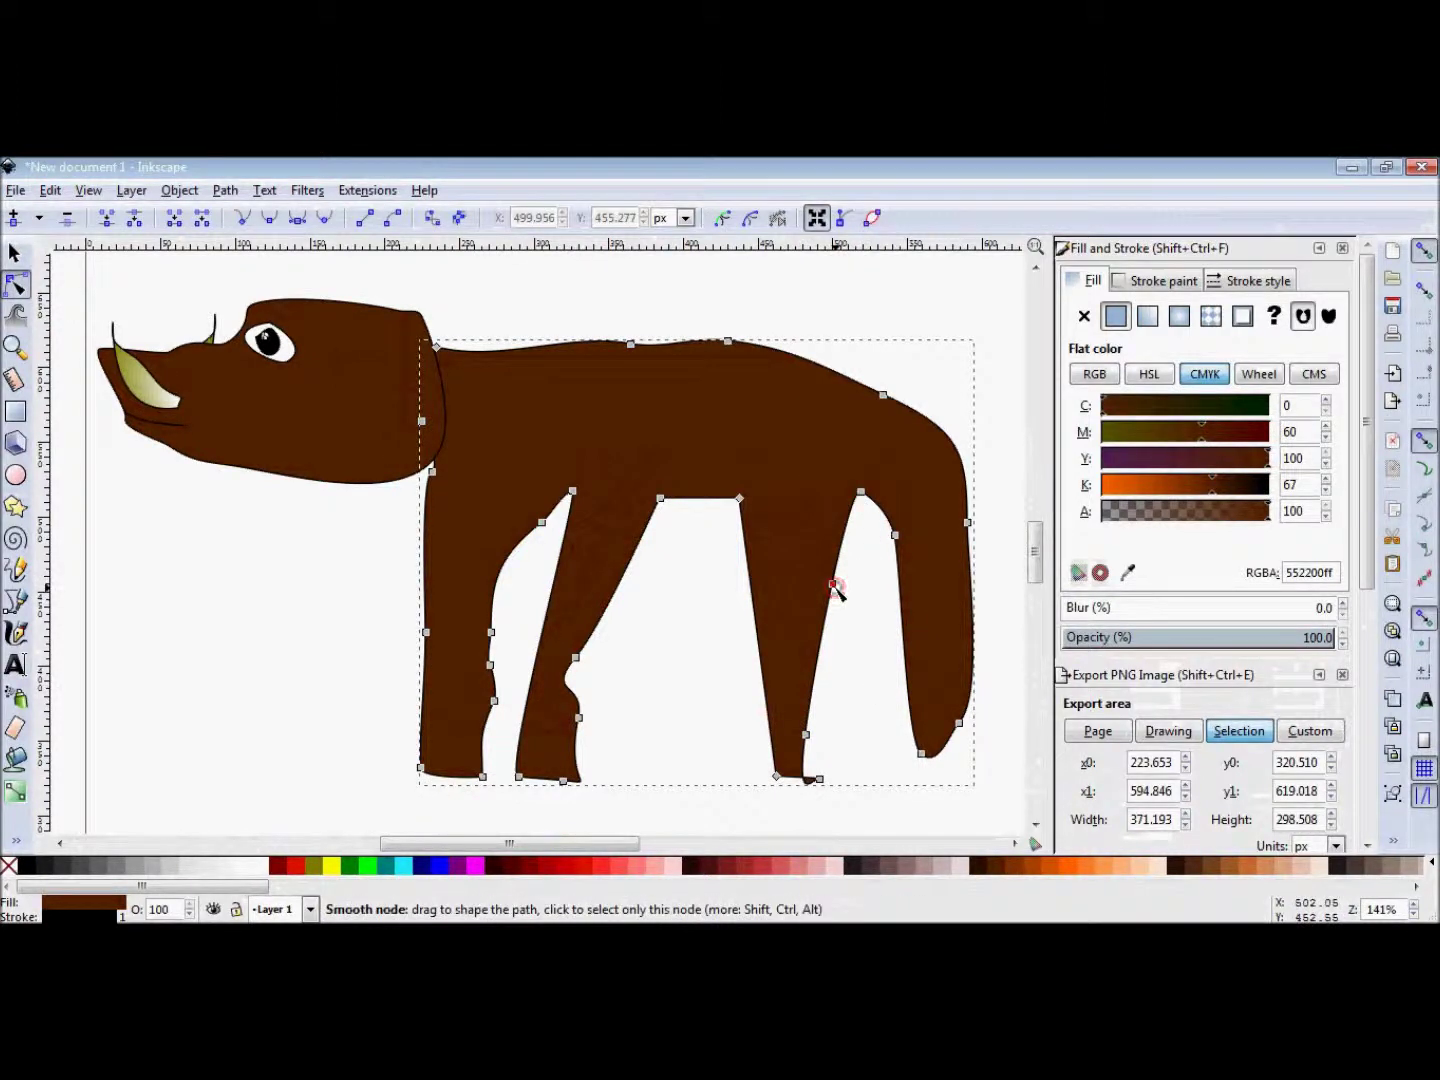
{"action": "left_click_drag", "start_coordinate": [835, 588], "coordinate": [795, 668]}
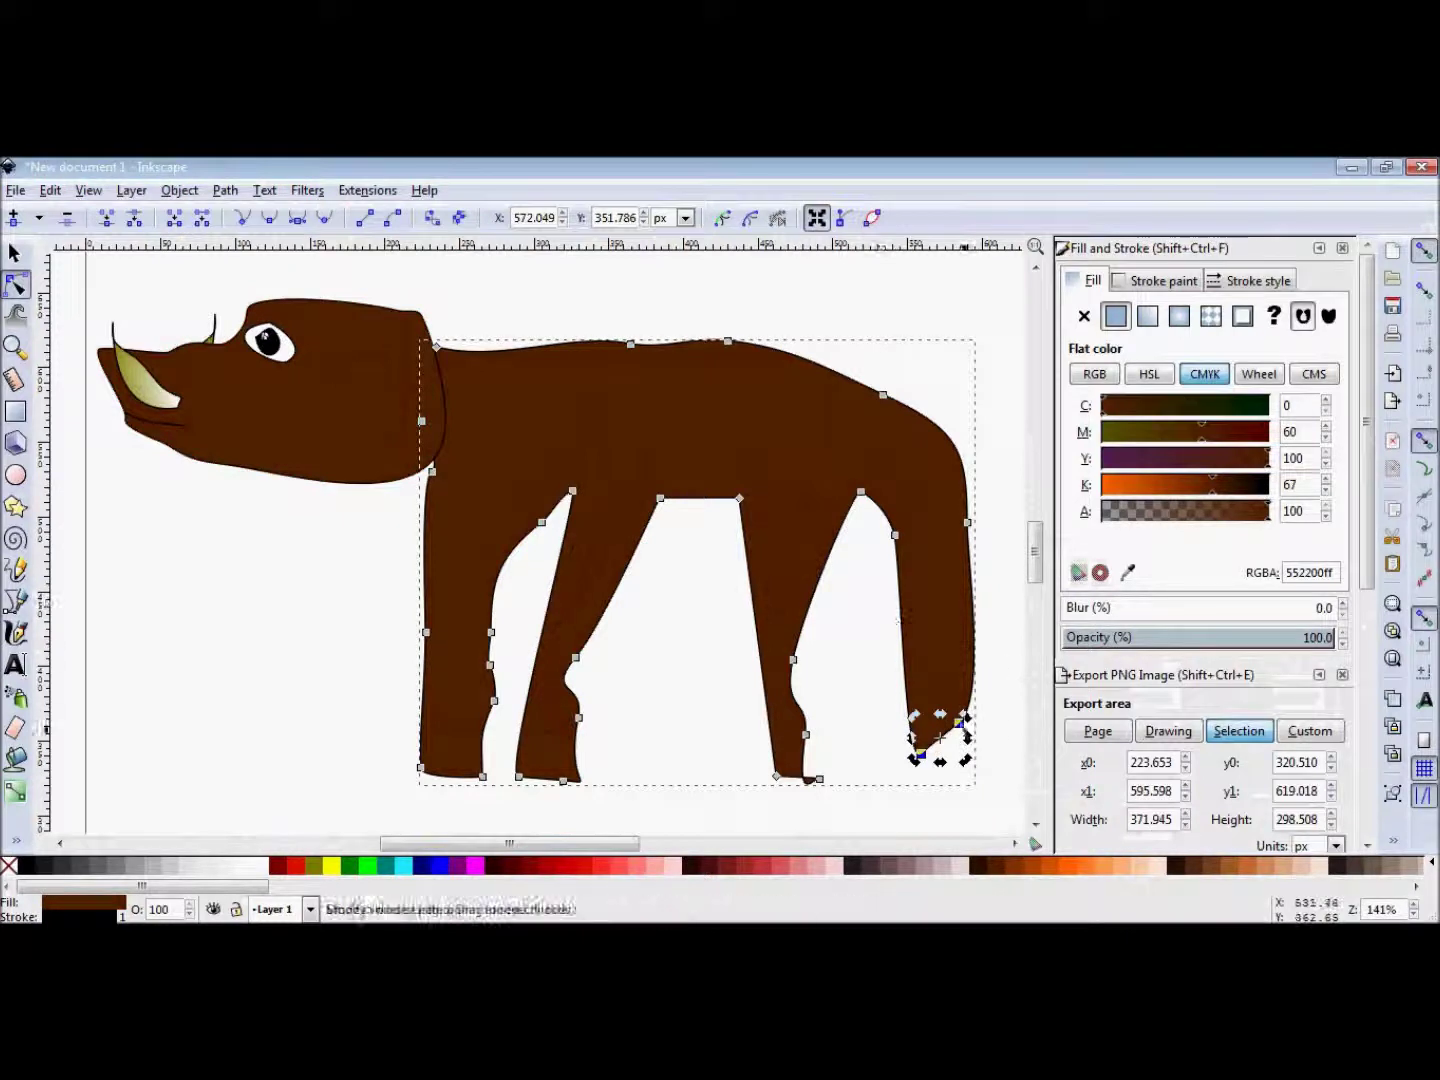
Slim and angle the hind legs and round out the rump curve.
{"action": "left_click_drag", "start_coordinate": [920, 753], "coordinate": [911, 771]}
{"action": "left_click_drag", "start_coordinate": [818, 781], "coordinate": [805, 752]}
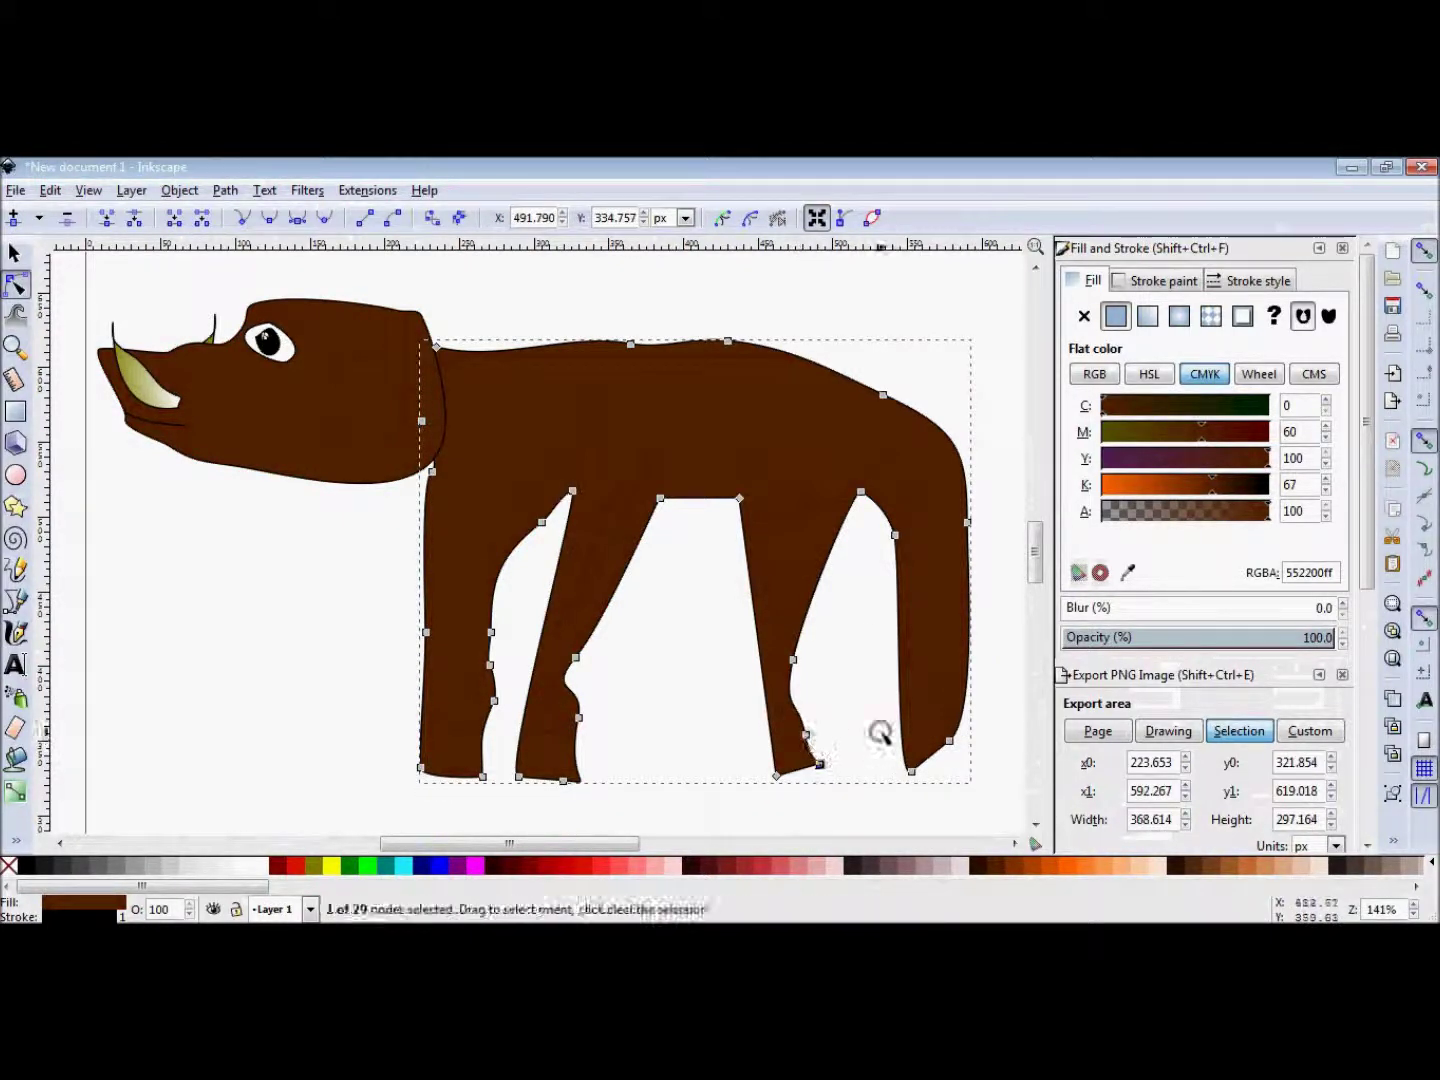
{"action": "left_click_drag", "start_coordinate": [950, 742], "coordinate": [955, 762]}
{"action": "left_click_drag", "start_coordinate": [968, 651], "coordinate": [987, 691]}
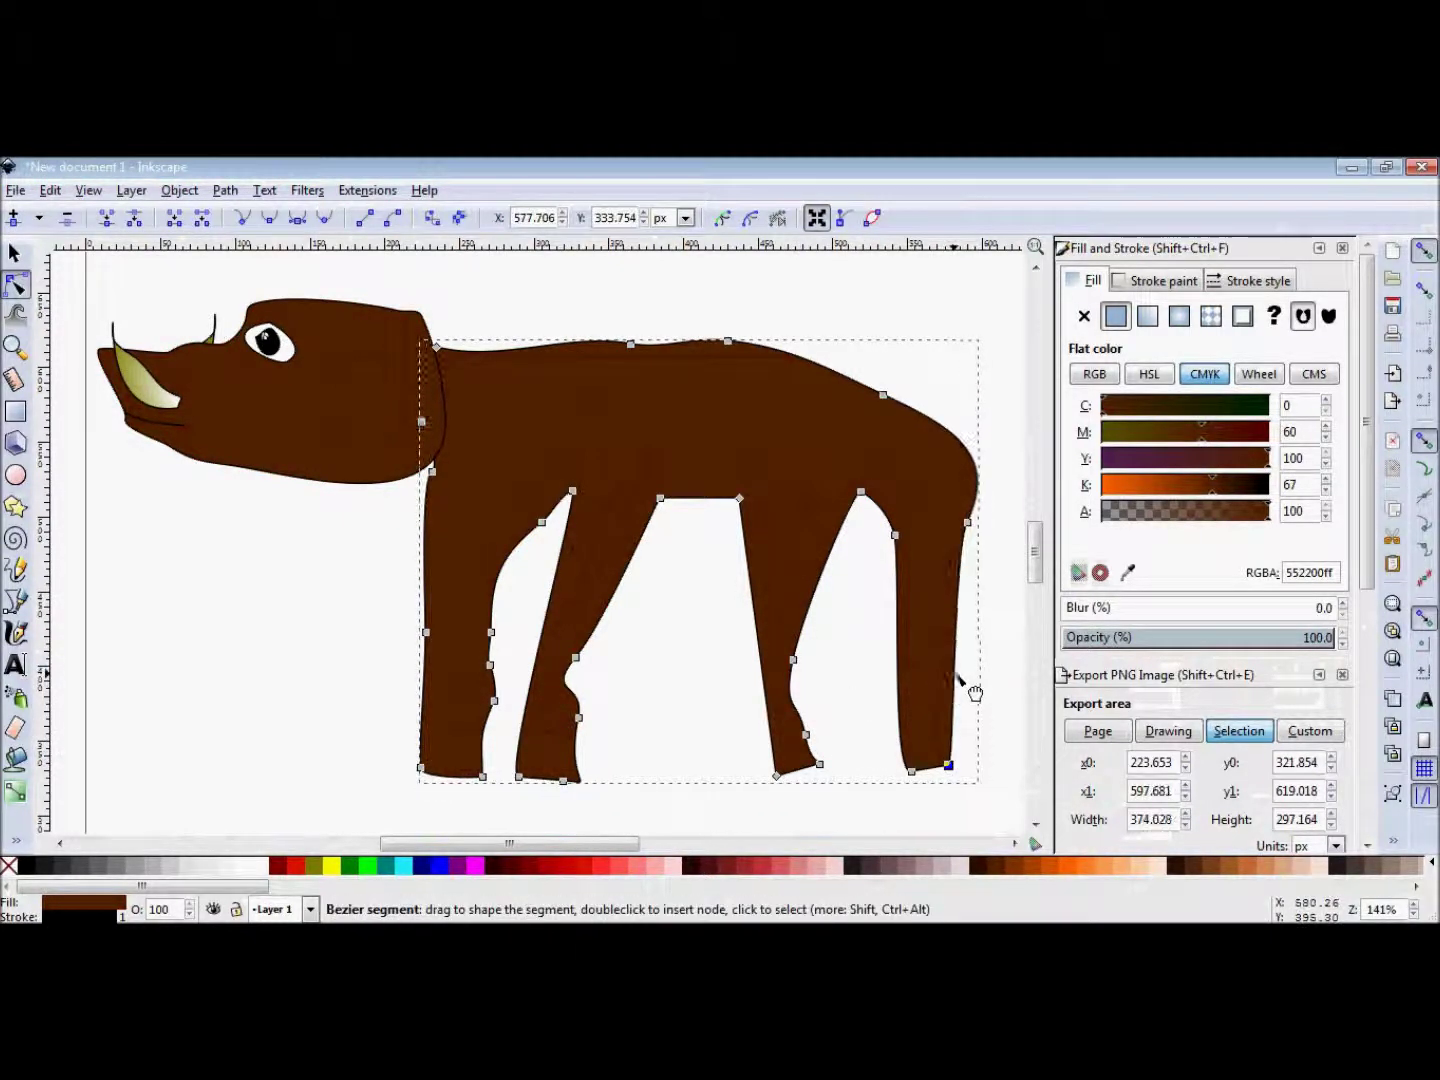
{"action": "left_click_drag", "start_coordinate": [953, 432], "coordinate": [962, 440]}
{"action": "left_click_drag", "start_coordinate": [883, 394], "coordinate": [880, 365]}
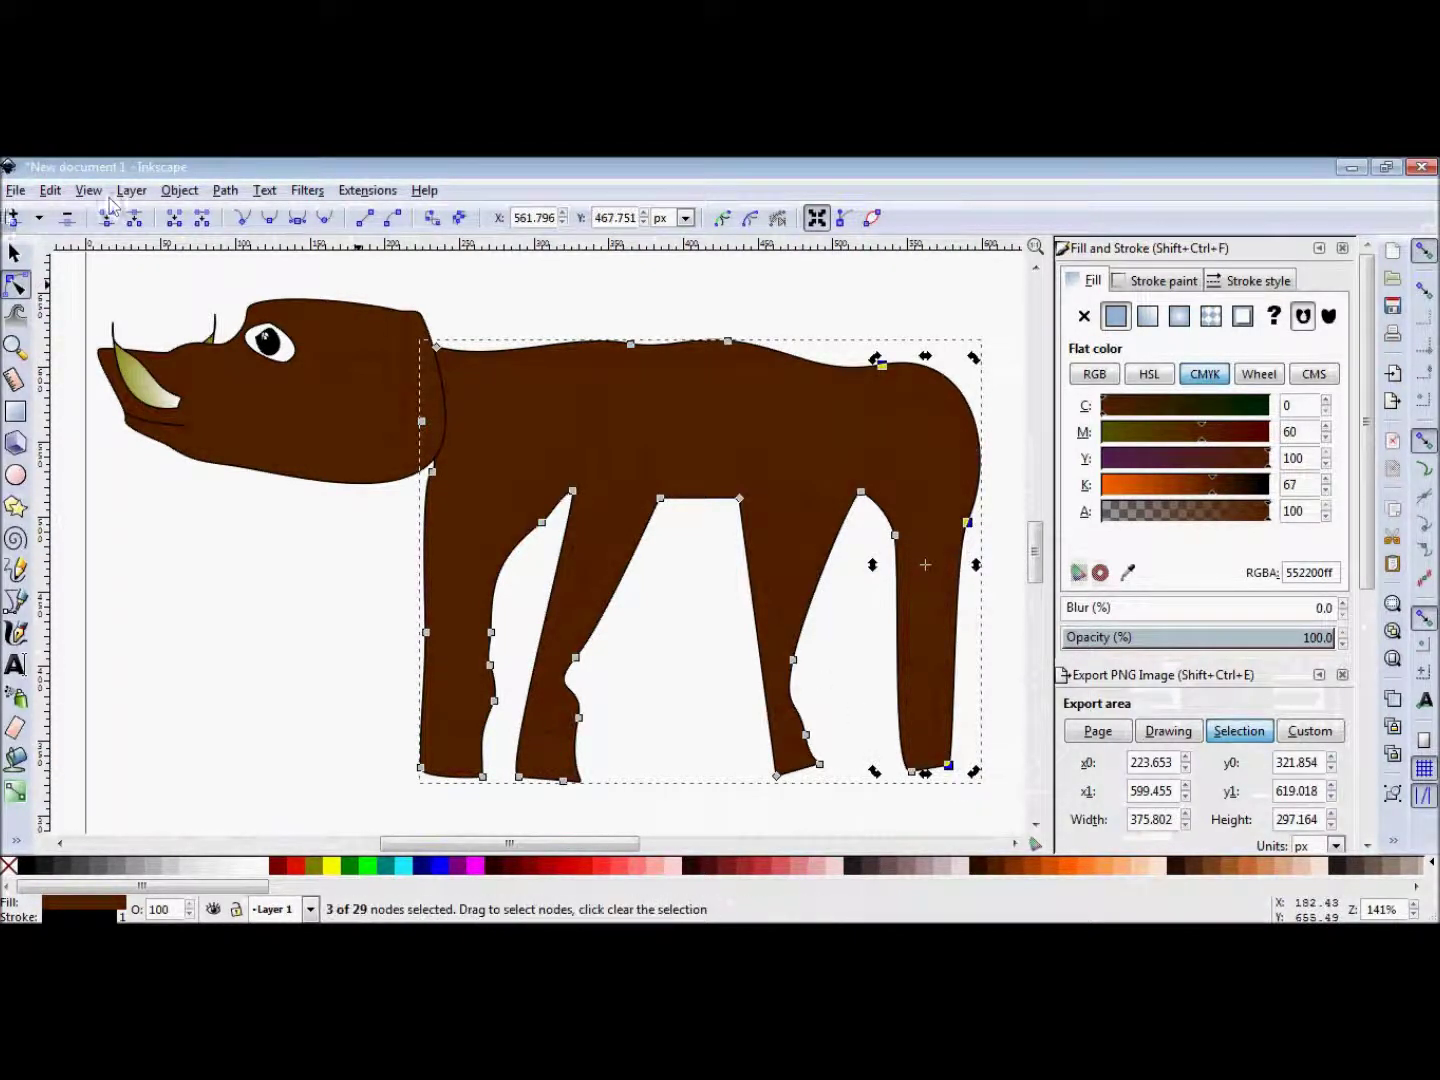
{"action": "left_click_drag", "start_coordinate": [949, 768], "coordinate": [941, 730]}
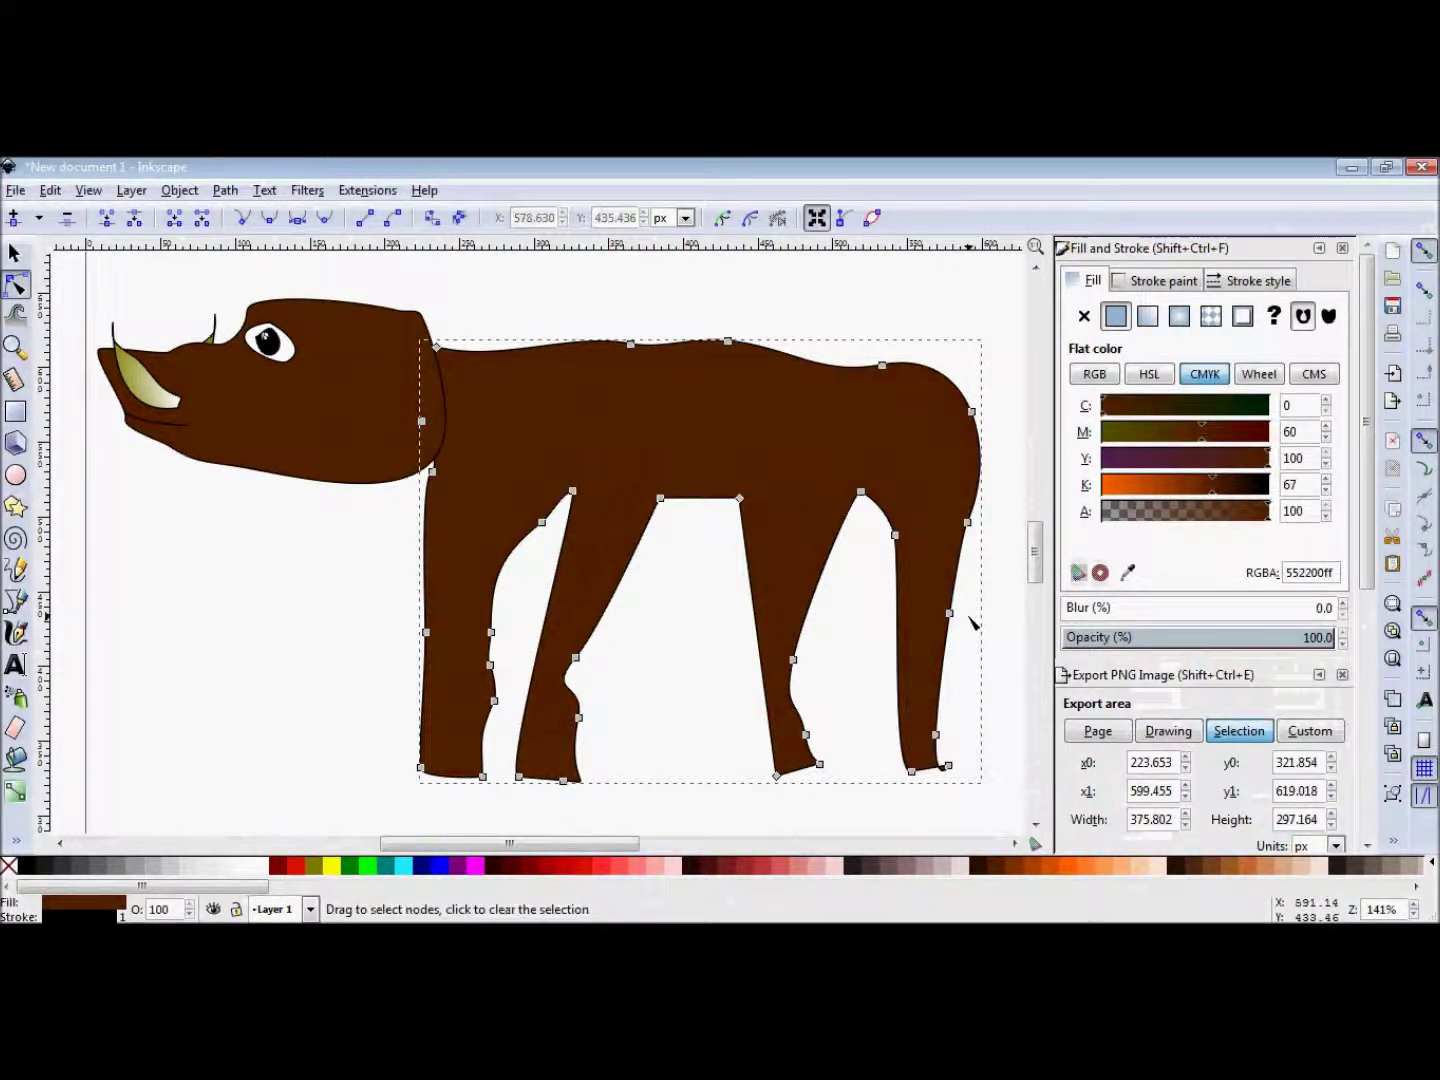
{"action": "left_click_drag", "start_coordinate": [950, 616], "coordinate": [946, 599]}
Nudge the leg-tip node of the body path slightly right.
{"action": "scroll", "coordinate": [950, 618], "scroll_direction": "up", "scroll_amount": 3}
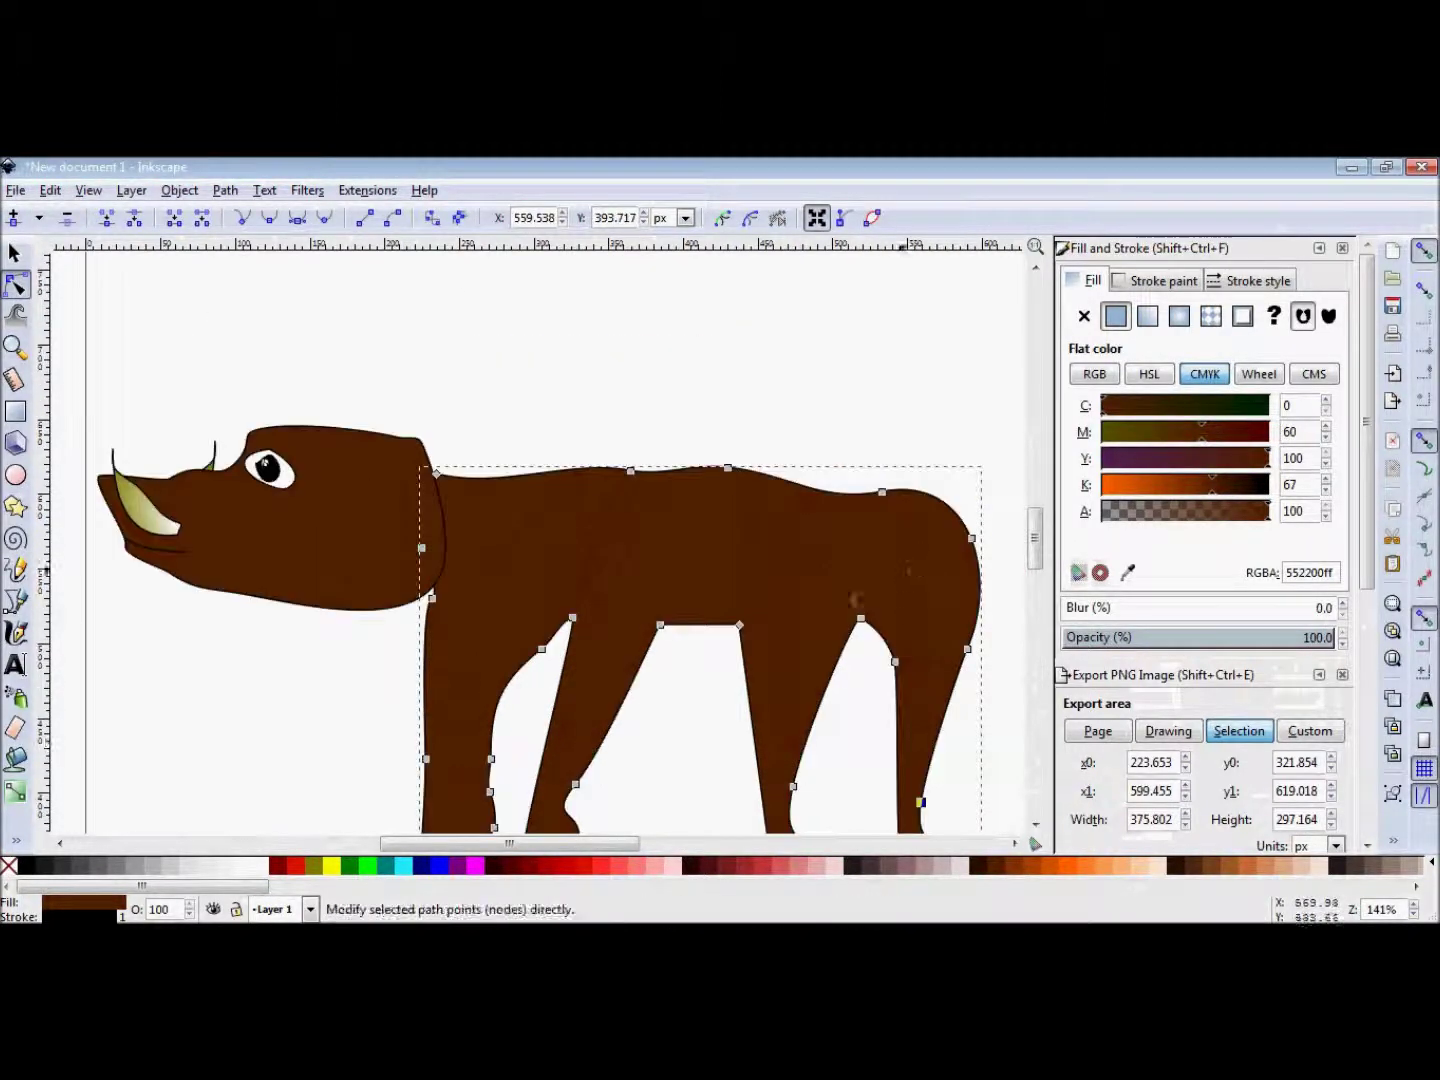
{"action": "left_click_drag", "start_coordinate": [485, 843], "coordinate": [573, 842]}
{"action": "key", "text": "s"}
{"action": "scroll", "coordinate": [725, 658], "scroll_direction": "down", "scroll_amount": 5}
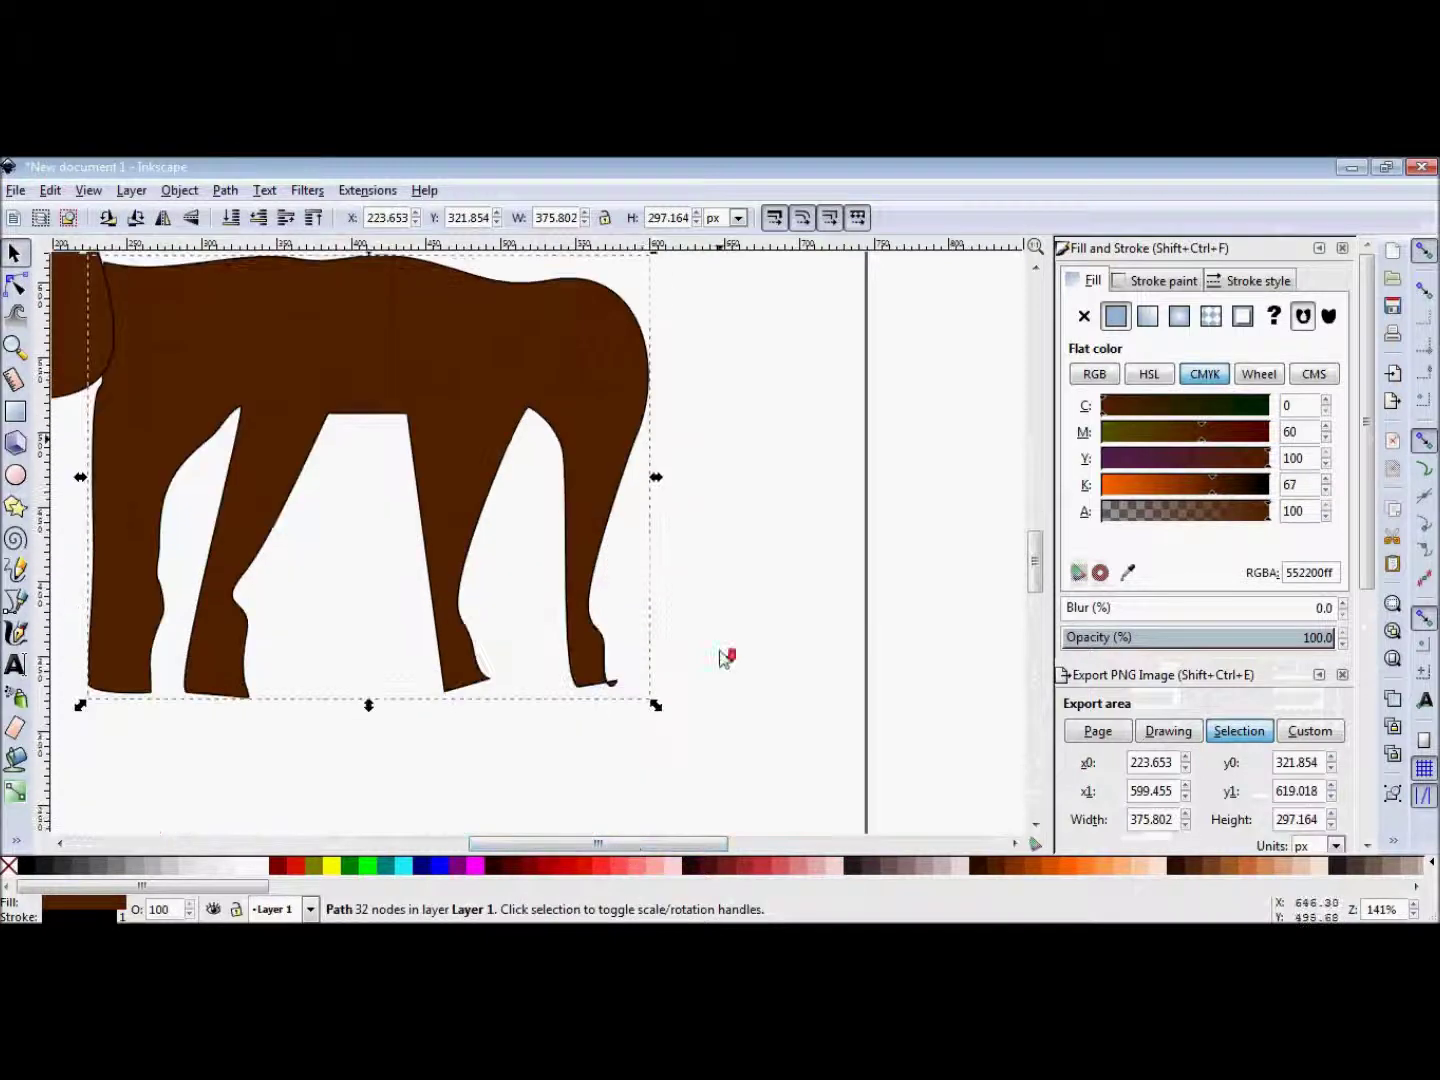
{"action": "key", "text": "n"}
{"action": "left_click_drag", "start_coordinate": [612, 688], "coordinate": [618, 686]}
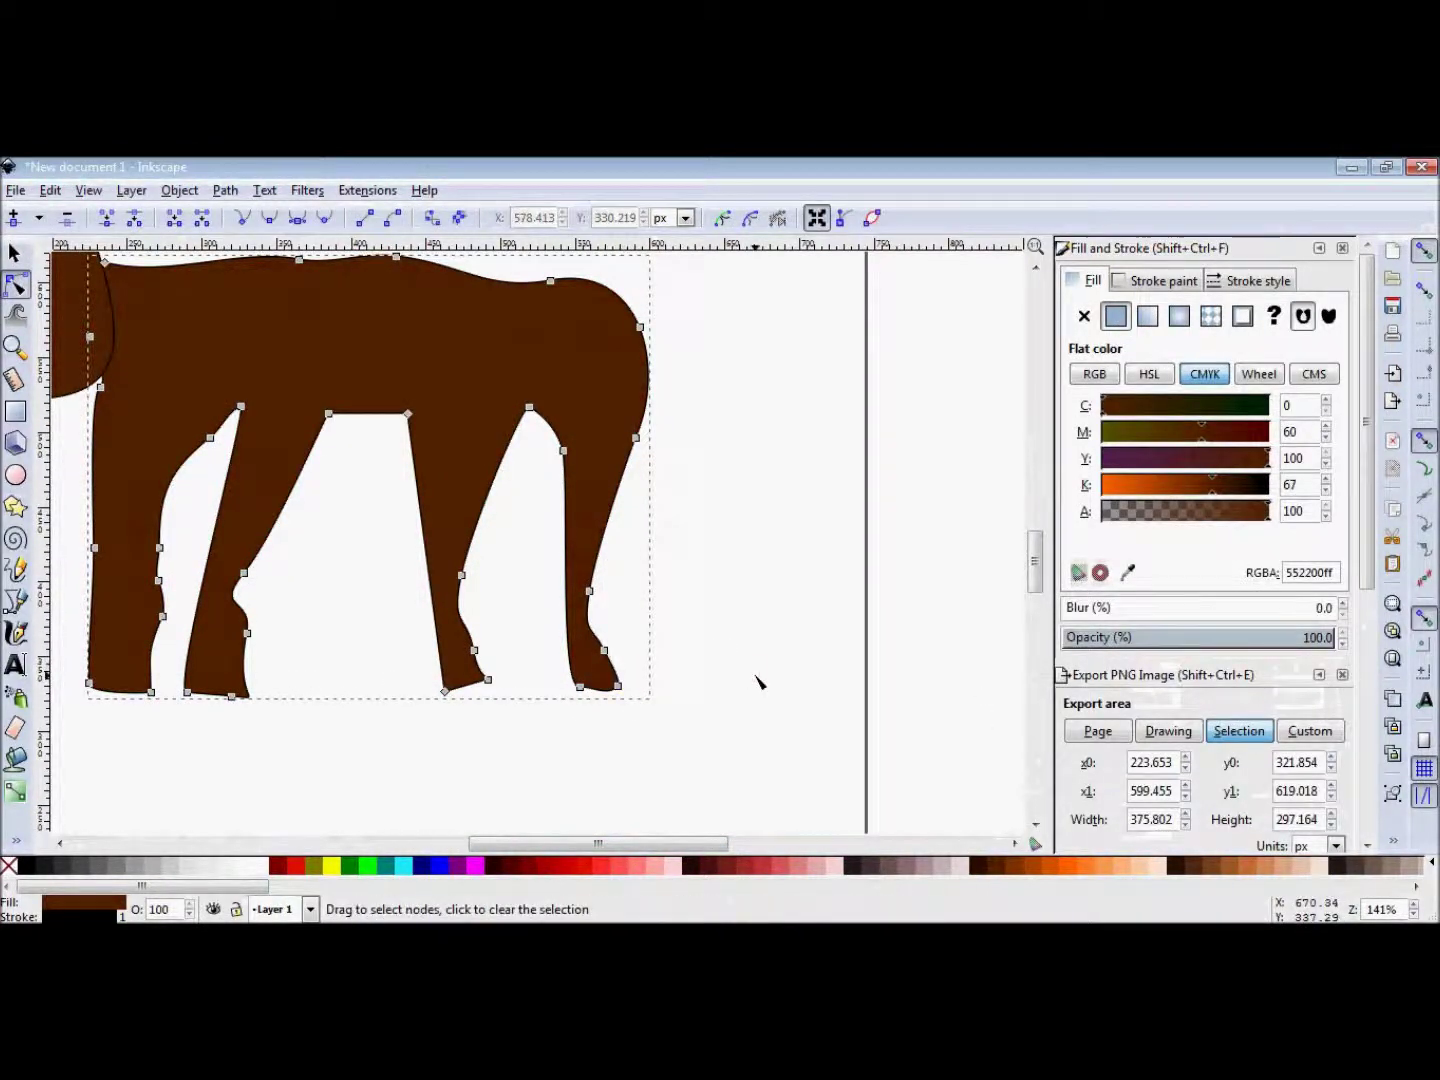
Draw a thin contour curve over the front leg, undoing a stray stroke.
{"action": "key", "text": "s"}
{"action": "scroll", "coordinate": [540, 563], "scroll_direction": "up", "scroll_amount": 3}
{"action": "scroll", "coordinate": [540, 563], "scroll_direction": "left", "scroll_amount": 5}
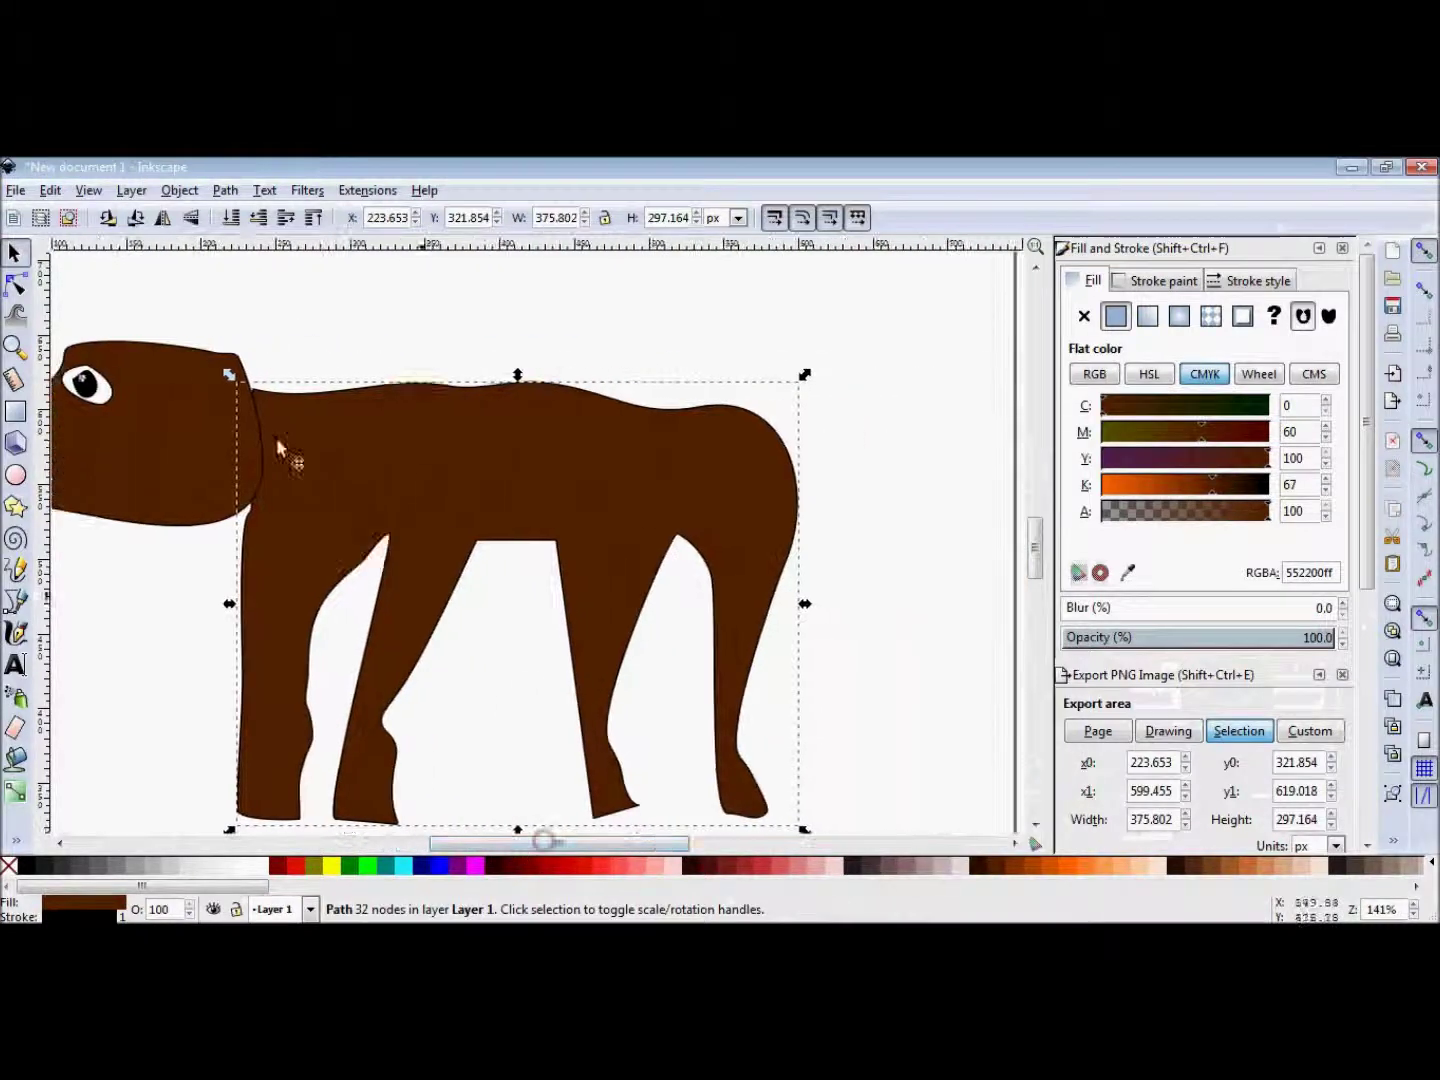
{"action": "key", "text": "p"}
{"action": "mouse_move", "coordinate": [399, 541]}
{"action": "left_mouse_down"}
{"action": "mouse_move", "coordinate": [665, 485]}
{"action": "mouse_move", "coordinate": [676, 540]}
{"action": "left_mouse_up"}
{"action": "key", "text": "ctrl+z"}
{"action": "key", "text": "ctrl+z"}
Draw a contour curve over the hind leg.
{"action": "left_click_drag", "start_coordinate": [790, 553], "coordinate": [791, 553]}
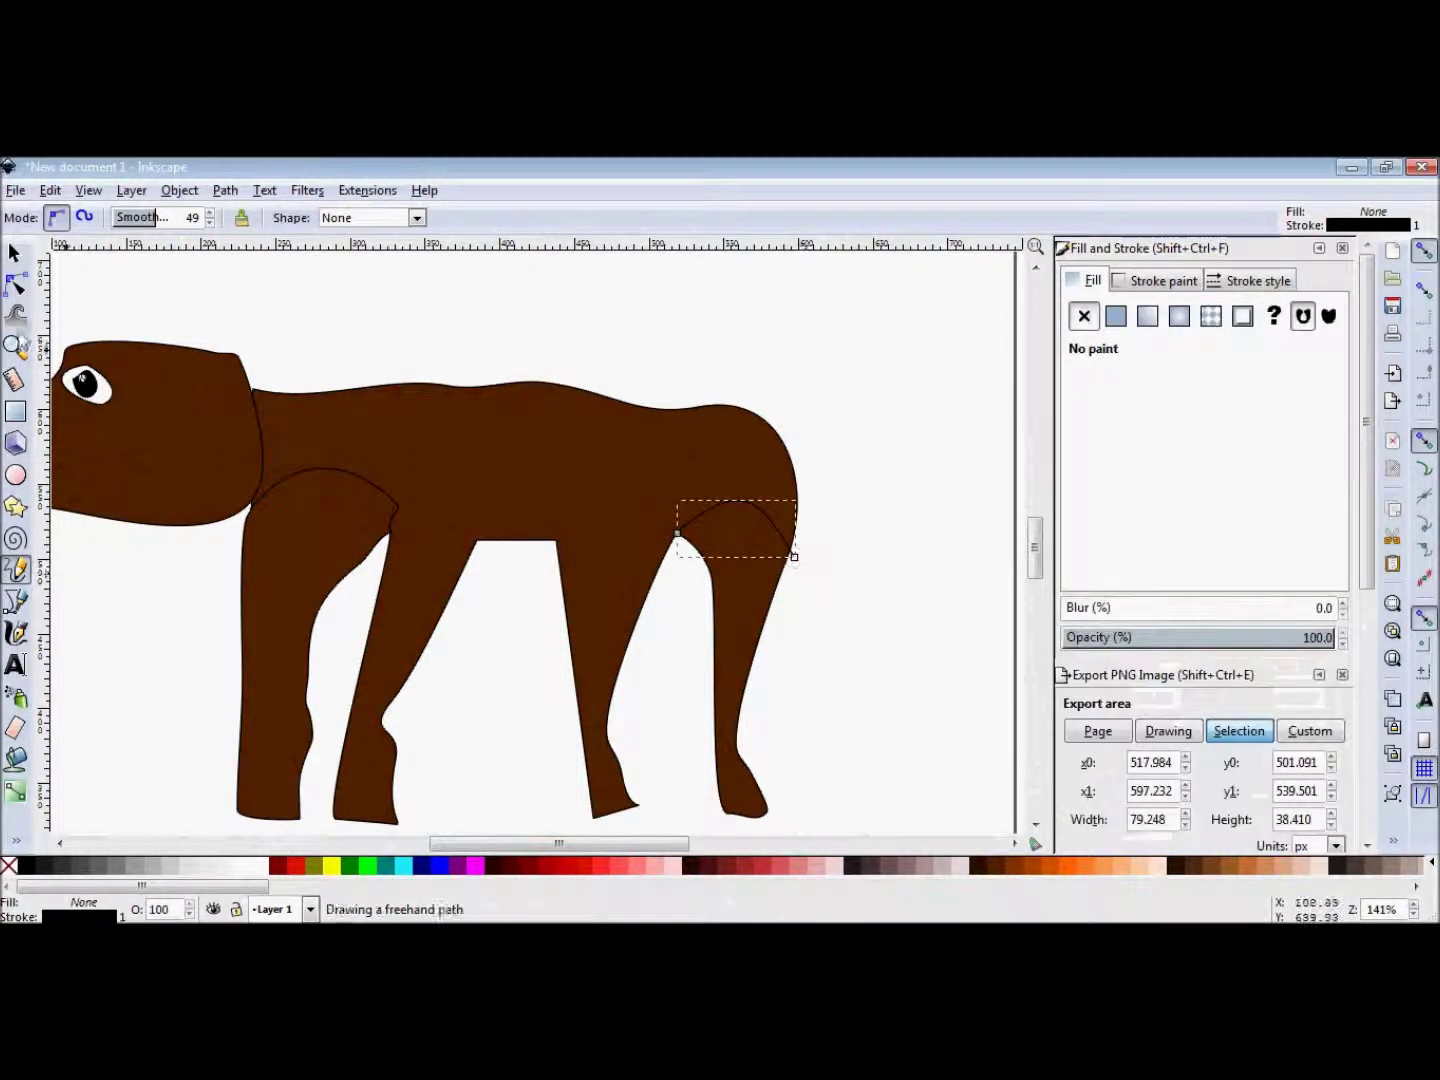
{"action": "key", "text": "space"}
{"action": "left_click", "coordinate": [940, 505]}
{"action": "scroll", "coordinate": [941, 505], "scroll_direction": "up", "scroll_amount": 1}
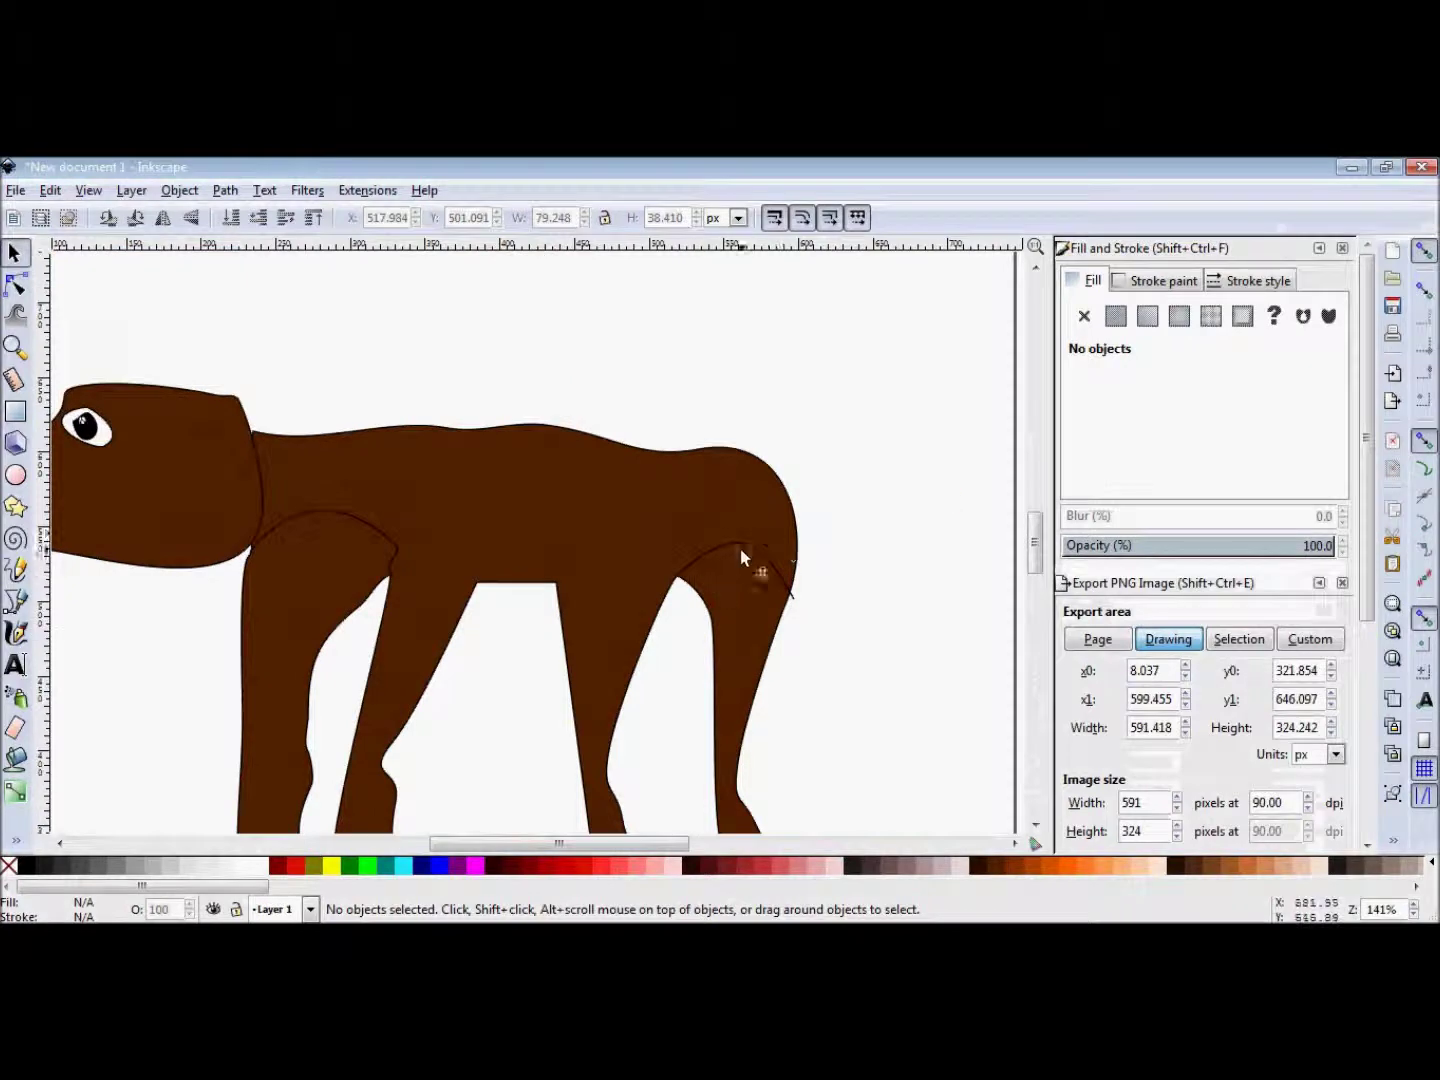
{"action": "double_click", "coordinate": [744, 548]}
{"action": "left_click", "coordinate": [13, 253]}
{"action": "left_click", "coordinate": [861, 432]}
{"action": "left_click_drag", "start_coordinate": [538, 845], "coordinate": [562, 845]}
Draw a tufted tail from the rump, fill it with the body's brown, and zoom out.
{"action": "key", "text": "p"}
{"action": "left_click_drag", "start_coordinate": [691, 482], "coordinate": [716, 518]}
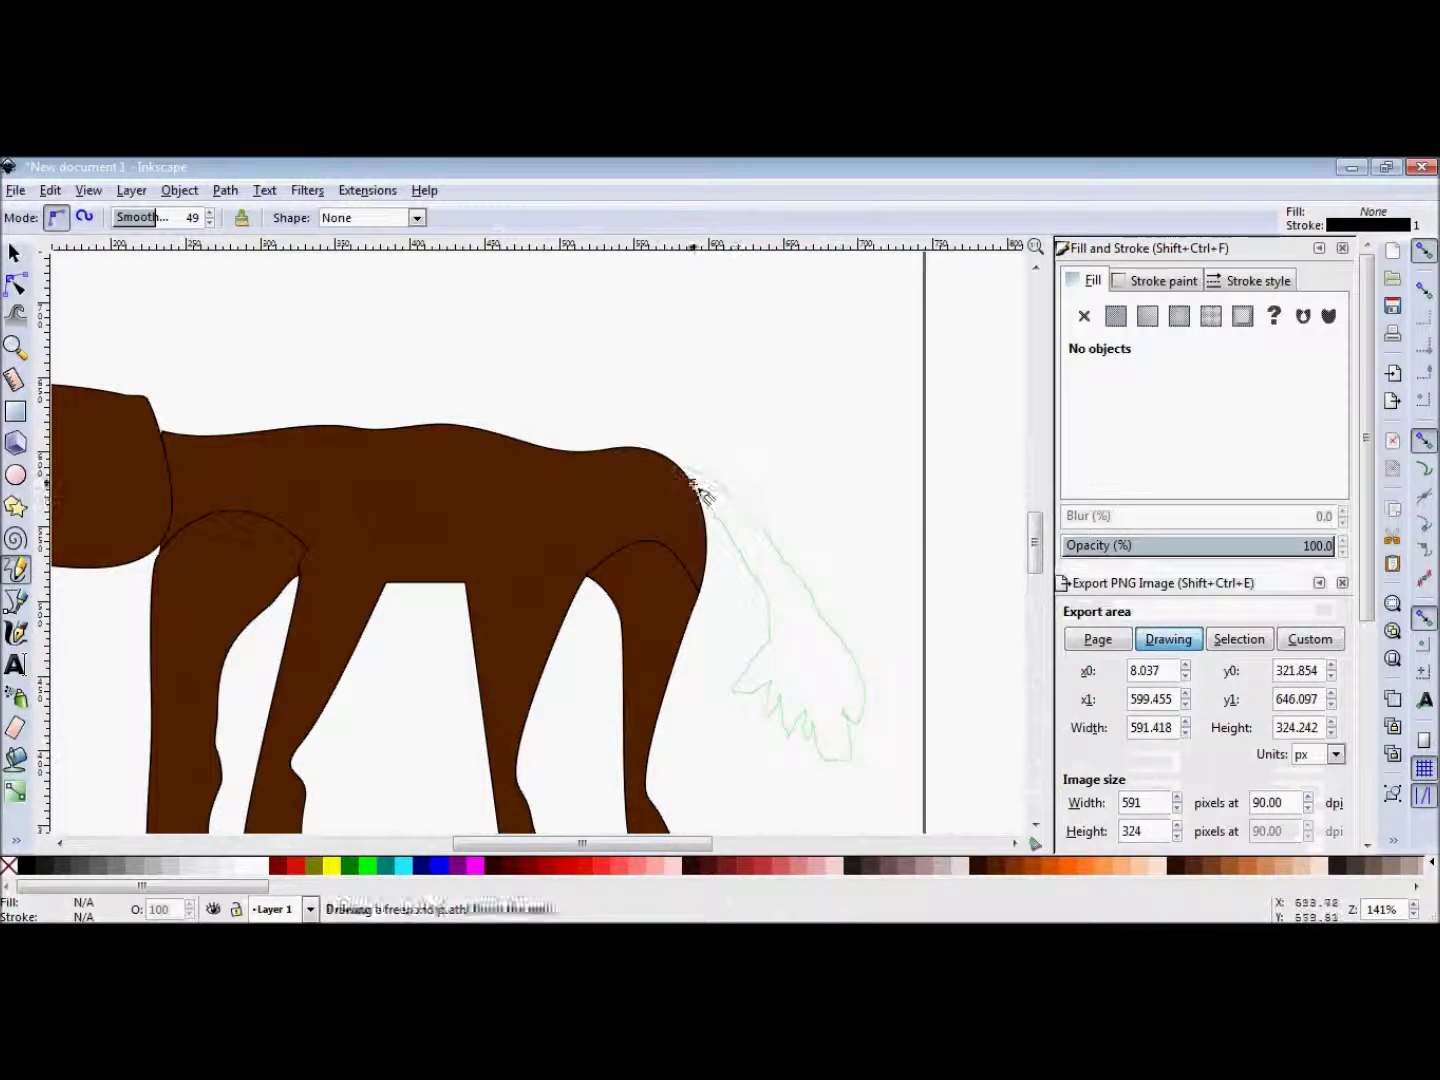
{"action": "left_click_drag", "start_coordinate": [697, 487], "coordinate": [692, 481]}
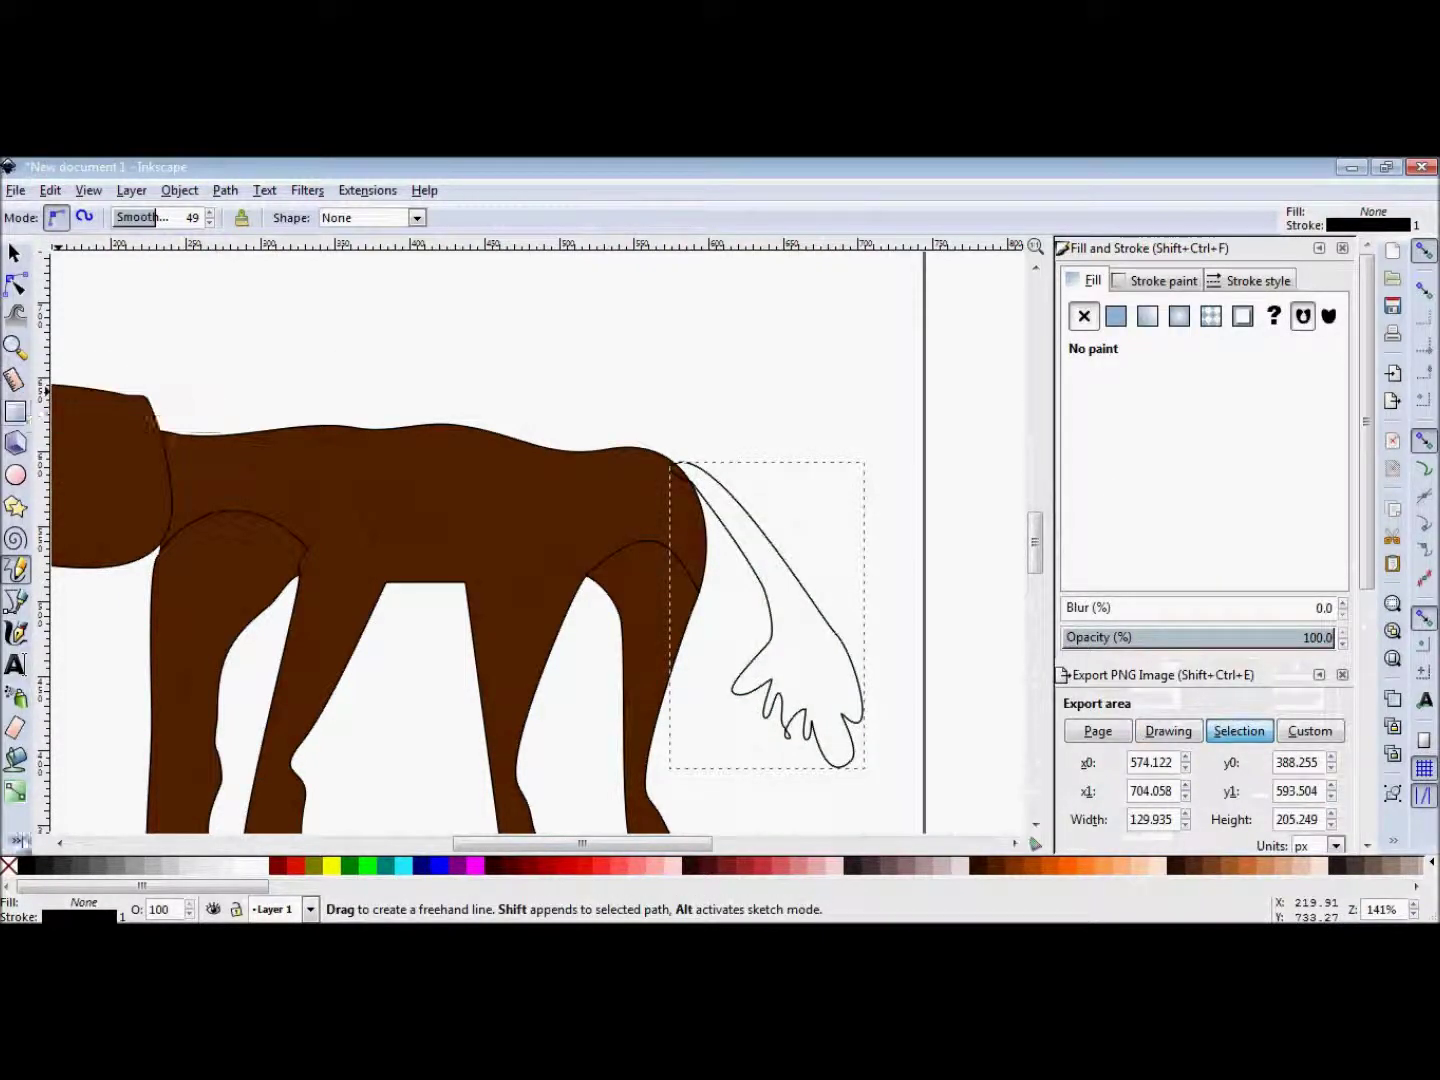
{"action": "key", "text": "d"}
{"action": "left_click", "coordinate": [440, 500]}
{"action": "key", "text": "s"}
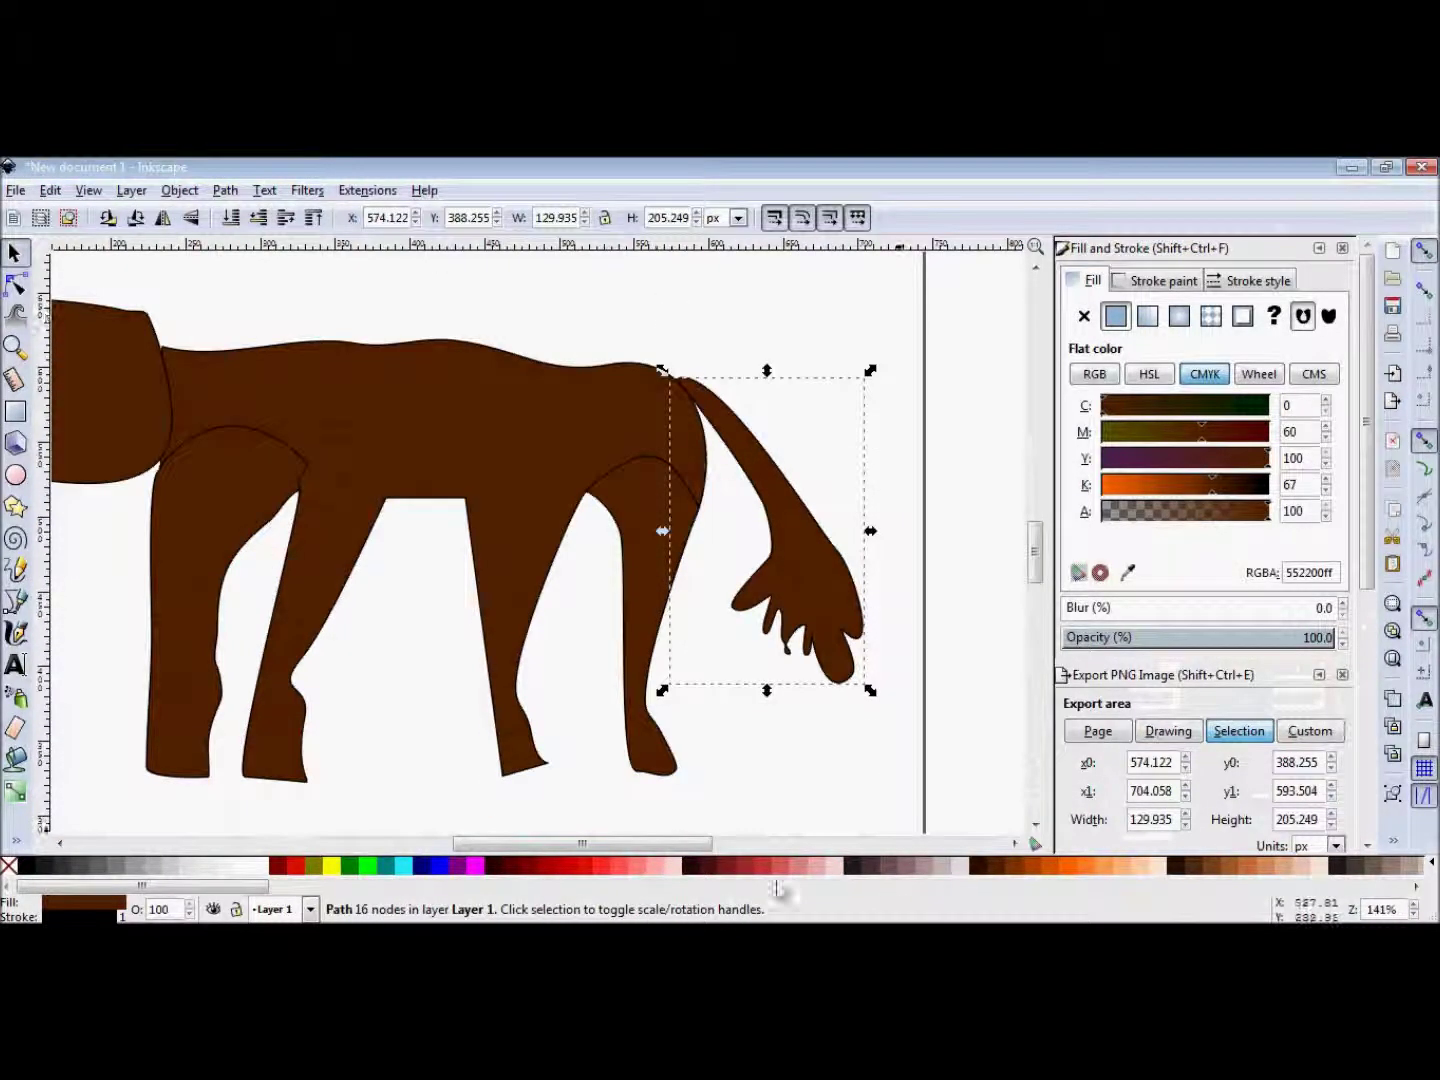
{"action": "left_click_drag", "start_coordinate": [697, 844], "coordinate": [636, 867]}
{"action": "left_click", "coordinate": [15, 347]}
{"action": "left_click", "coordinate": [499, 633], "text": "shift"}
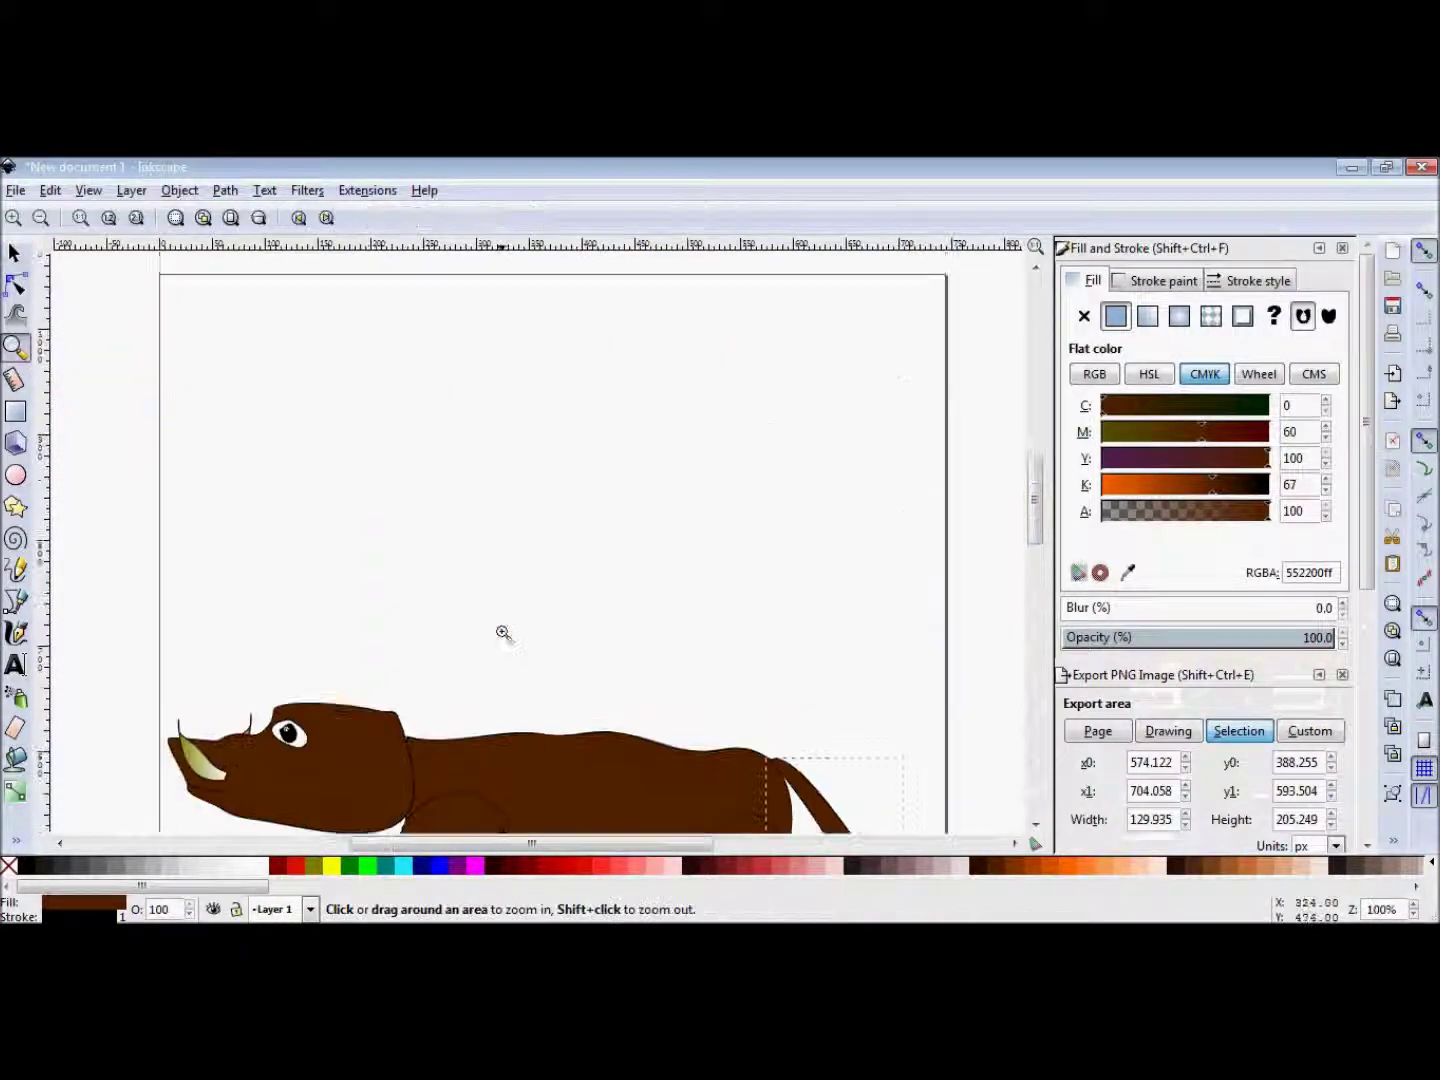